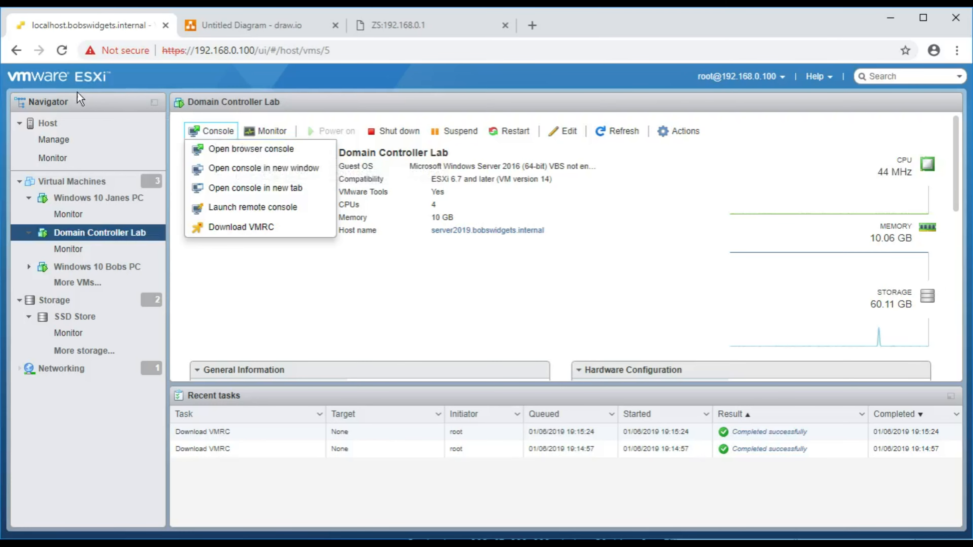
Step: View the Domain Controller Lab VM in an enlarged in-browser console, and close that console
click(214, 131)
click(237, 148)
drag(214, 95, 149, 94)
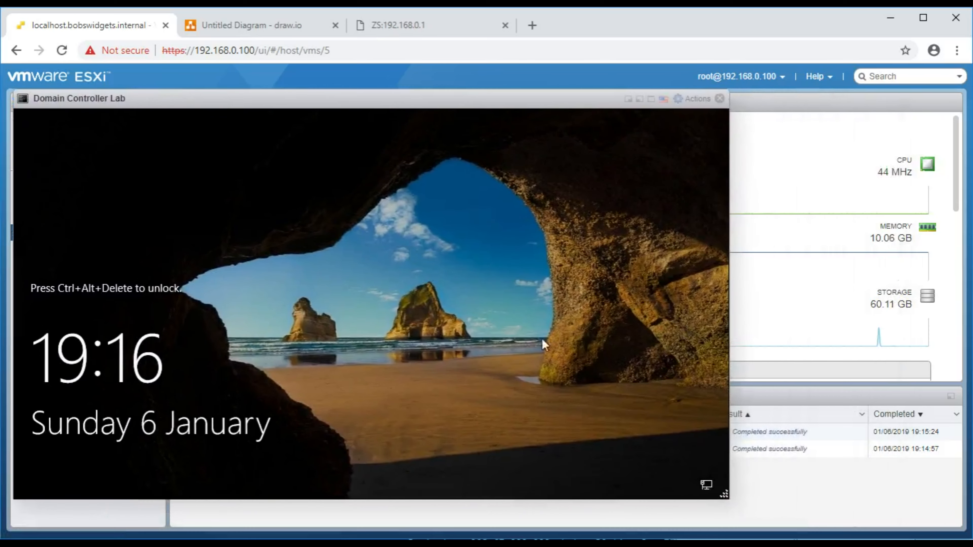
drag(726, 494, 743, 528)
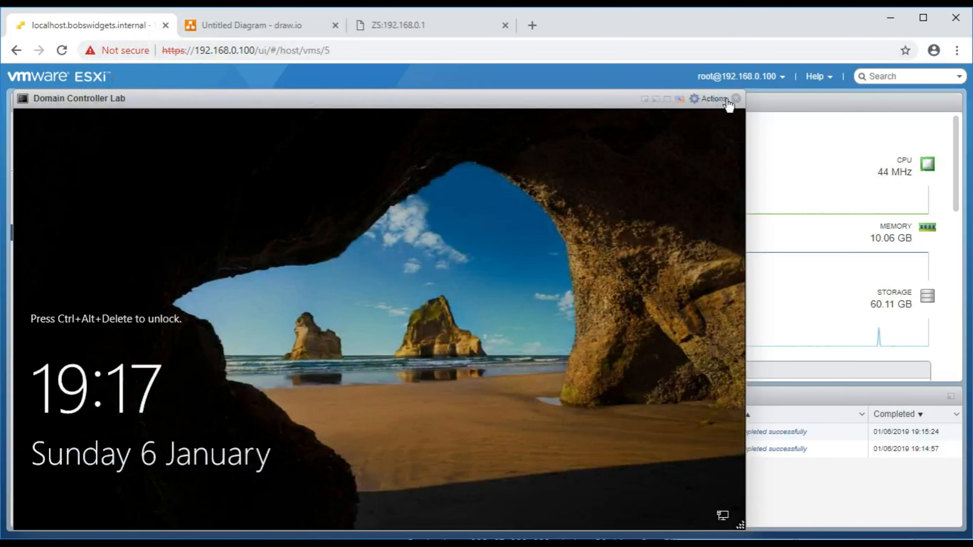
click(735, 99)
Step: Request the VMRC download and follow the blocked pop-up link to VMware's download page
click(213, 132)
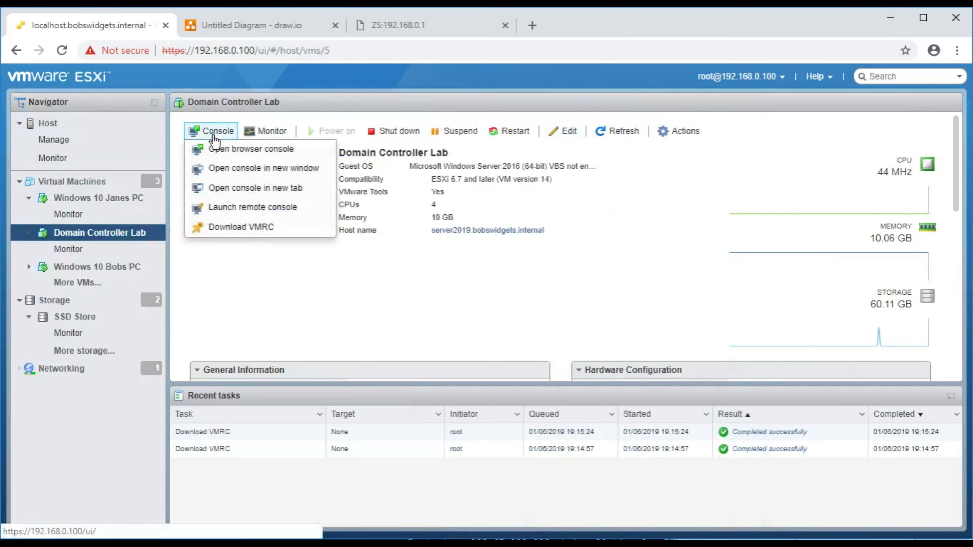
click(245, 229)
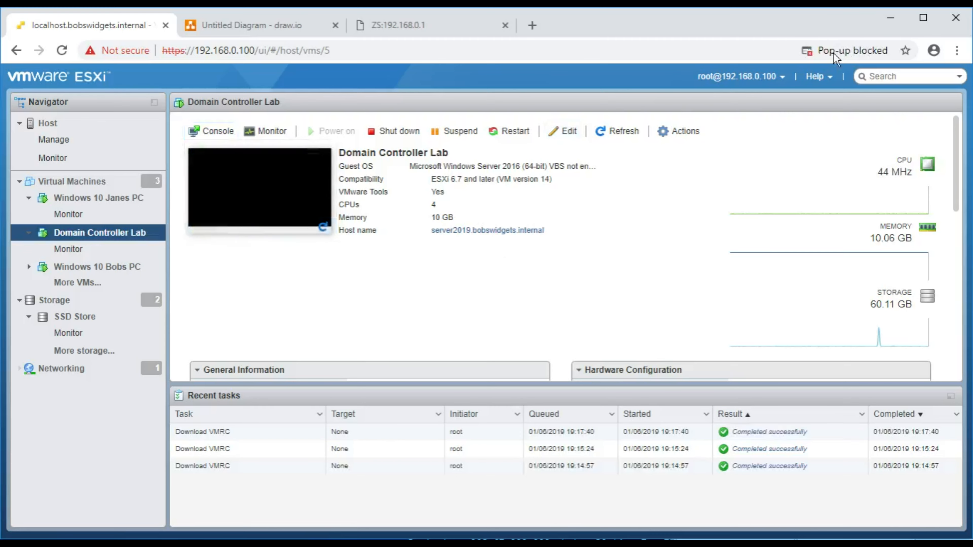
click(883, 51)
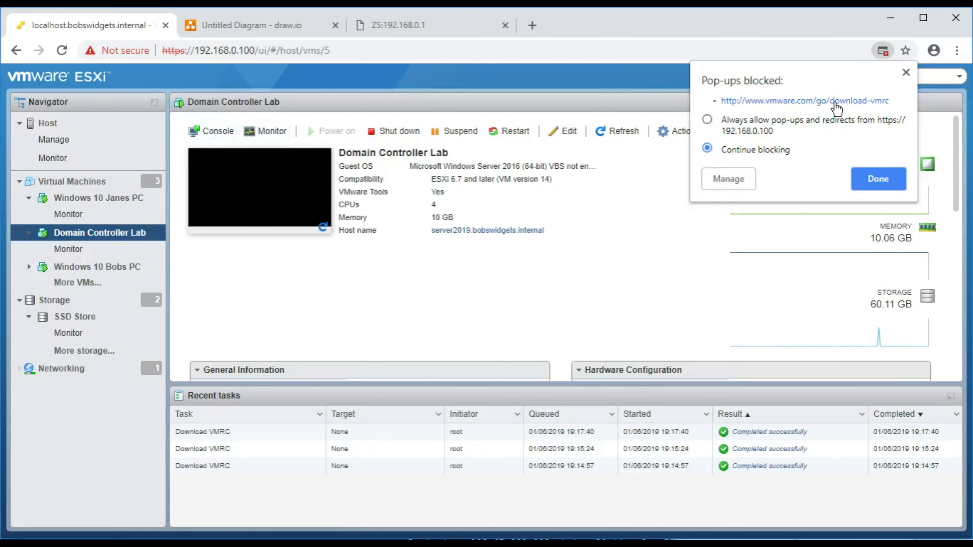
click(810, 101)
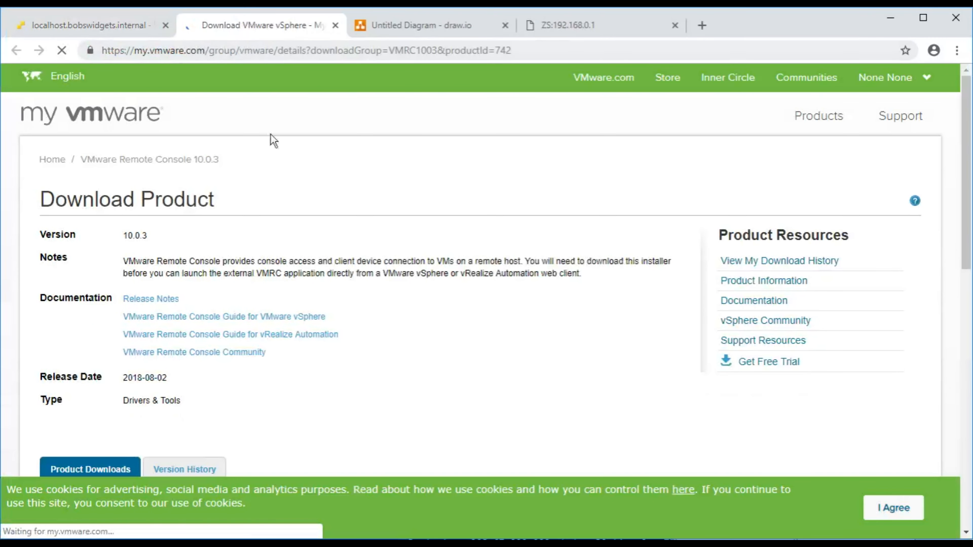
Step: Download VMware Remote Console 10.0.3 for Windows
scroll(292, 156, down, 5)
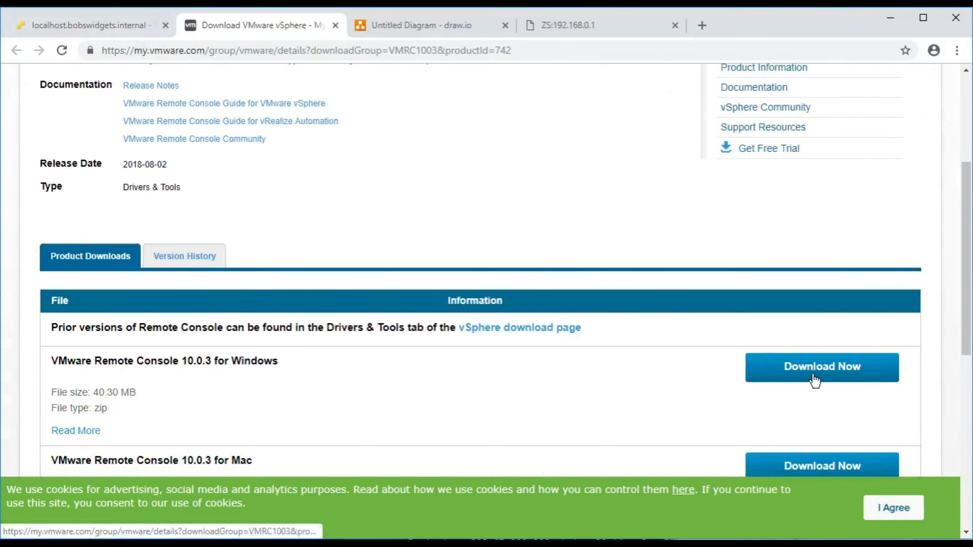
click(797, 379)
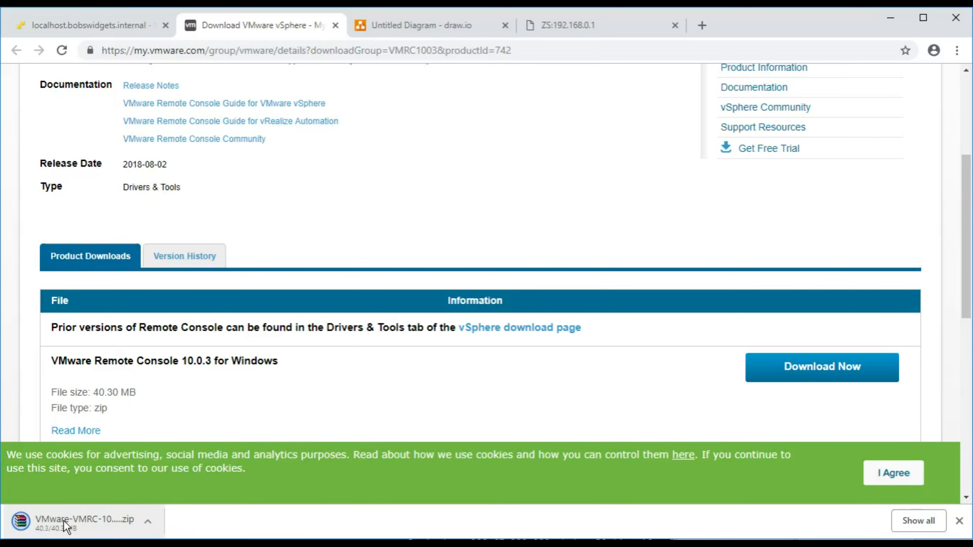
click(972, 230)
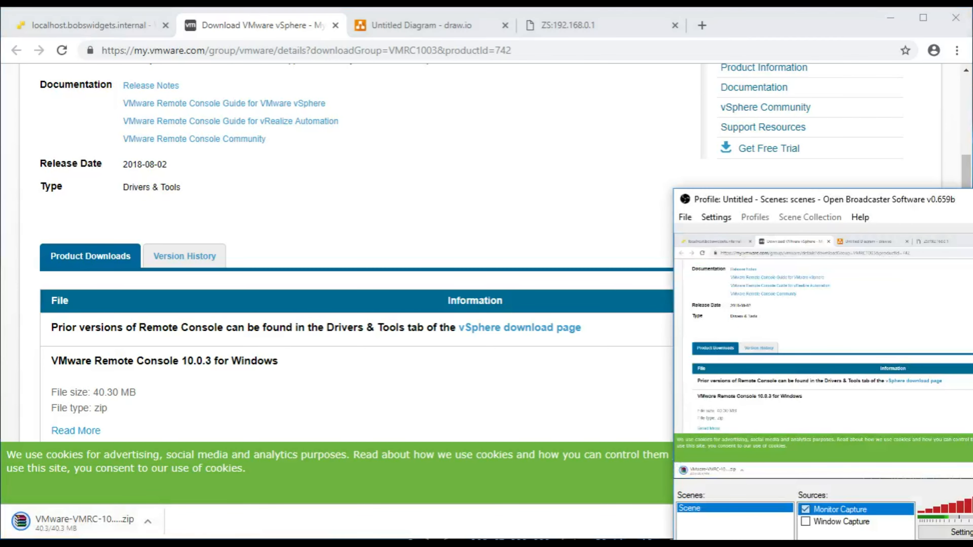
click(643, 49)
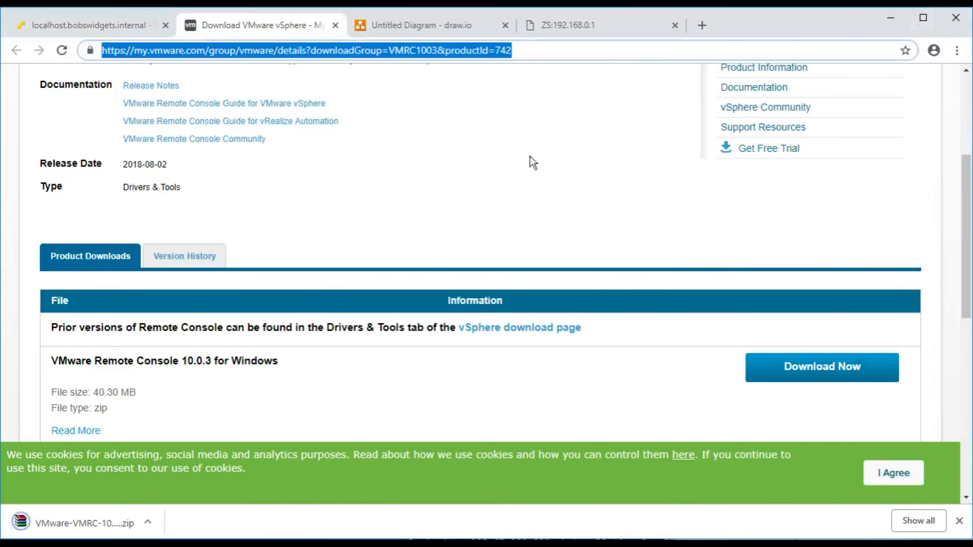
Step: Open the downloaded VMRC zip archive, dismissing the WinRAR purchase notice, and run the installer VMware-VMRC-10.0.3-9300449.exe
click(92, 517)
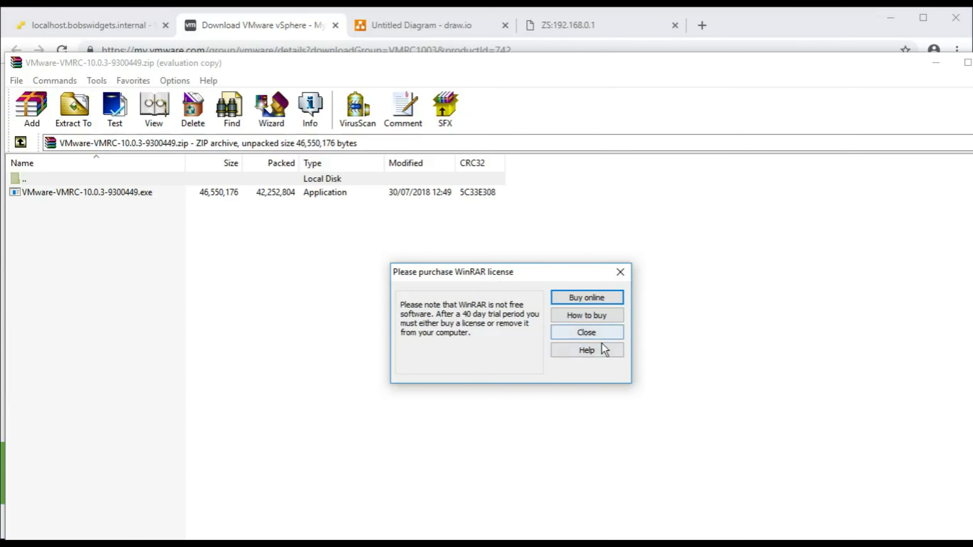
click(601, 349)
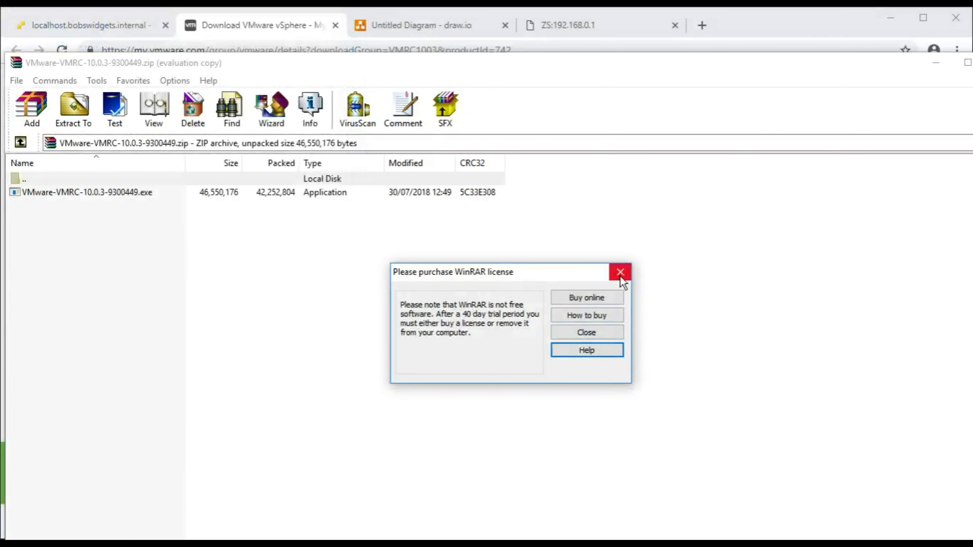
click(620, 272)
drag(231, 75, 284, 52)
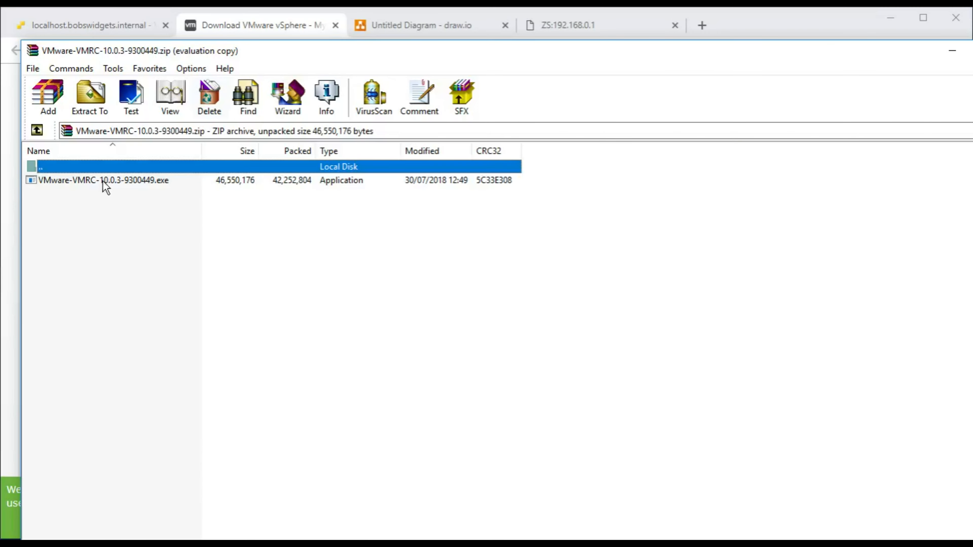
click(122, 183)
double_click(123, 187)
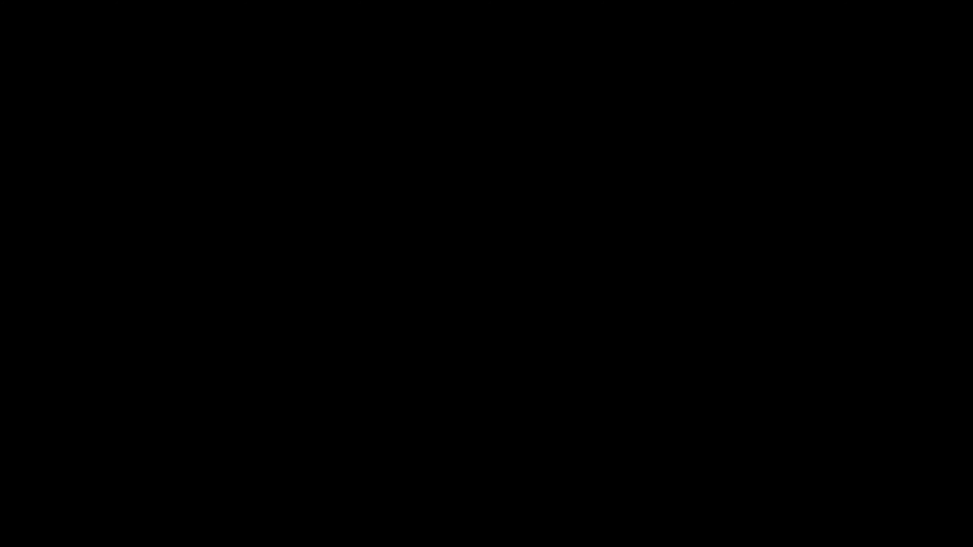
click(407, 378)
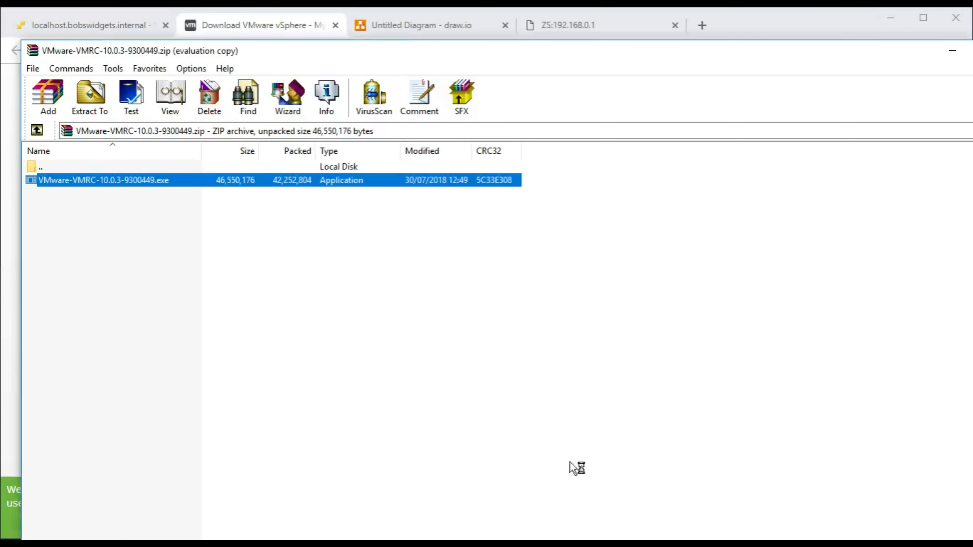
Step: Accept the VMware Remote Console license agreement and advance the setup wizard to the User Experience Settings
click(551, 389)
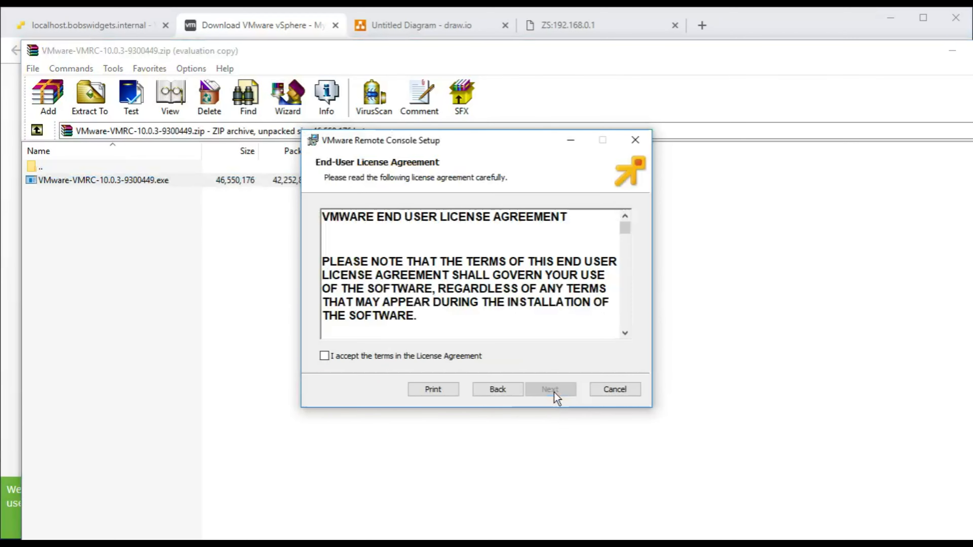
click(441, 360)
click(552, 390)
click(551, 390)
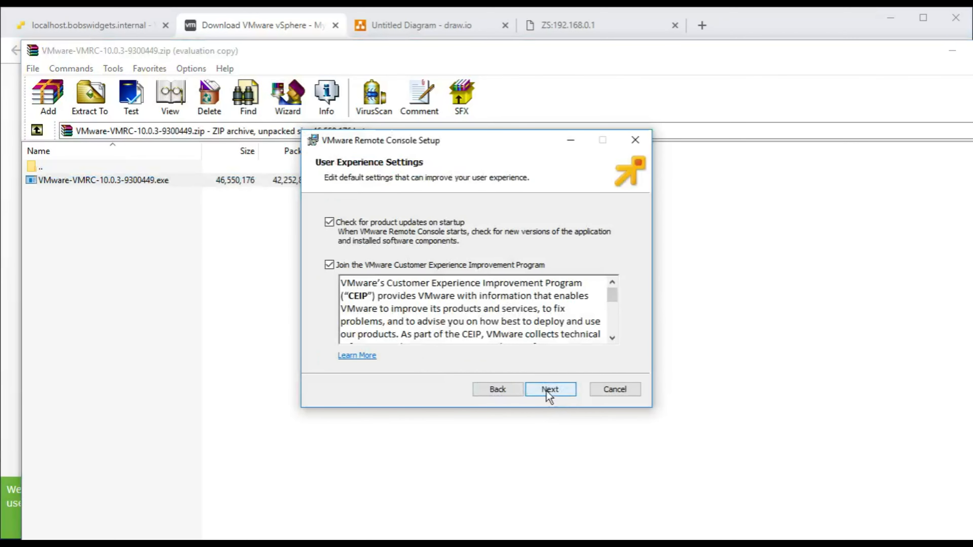
Step: Disable startup update checks and the Customer Experience Improvement Program, and start installing VMware Remote Console
click(329, 264)
click(329, 222)
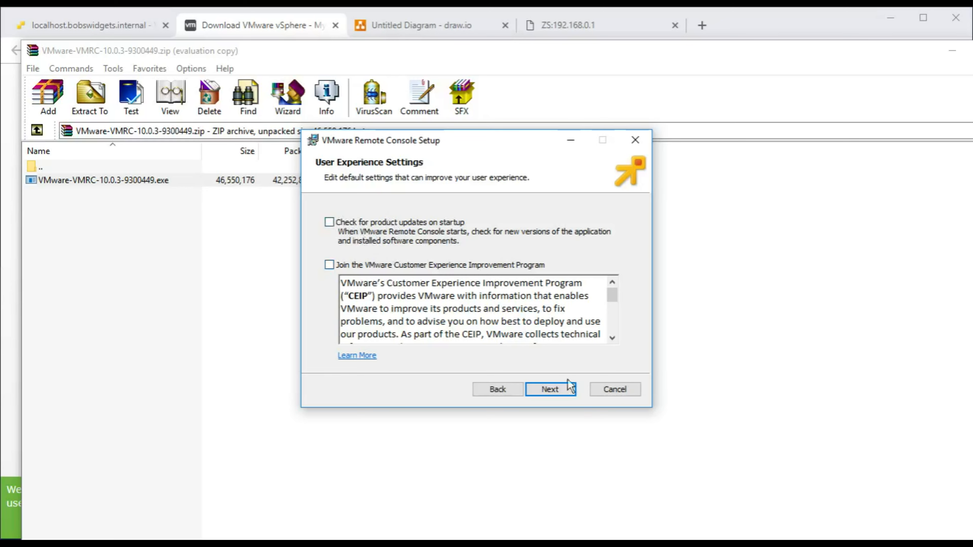
click(551, 395)
click(555, 395)
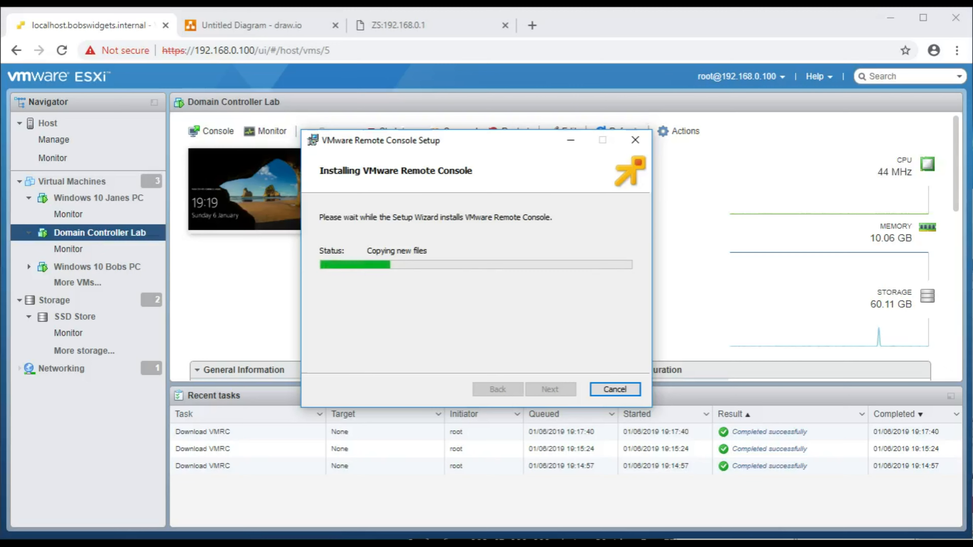
Step: Finish the VMware Remote Console setup without restarting the system
click(614, 389)
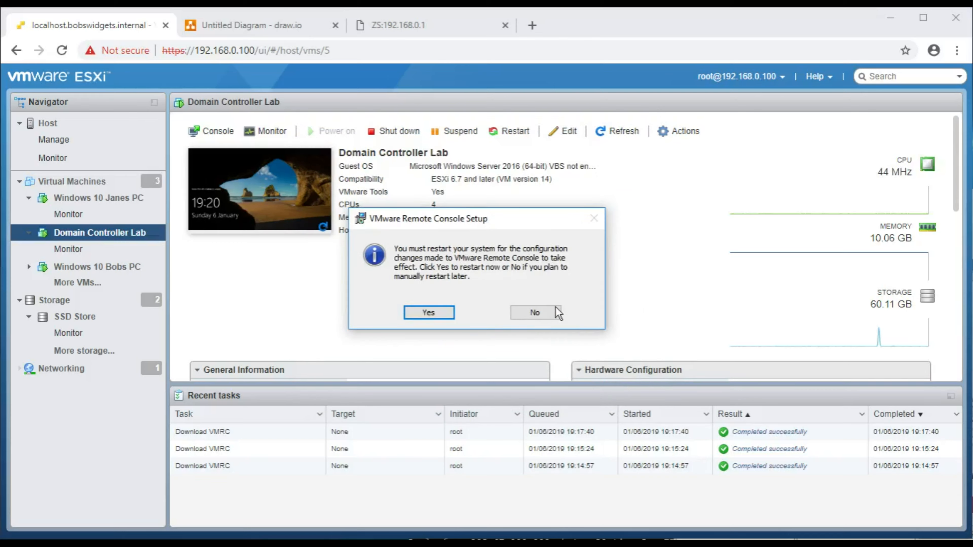
click(543, 315)
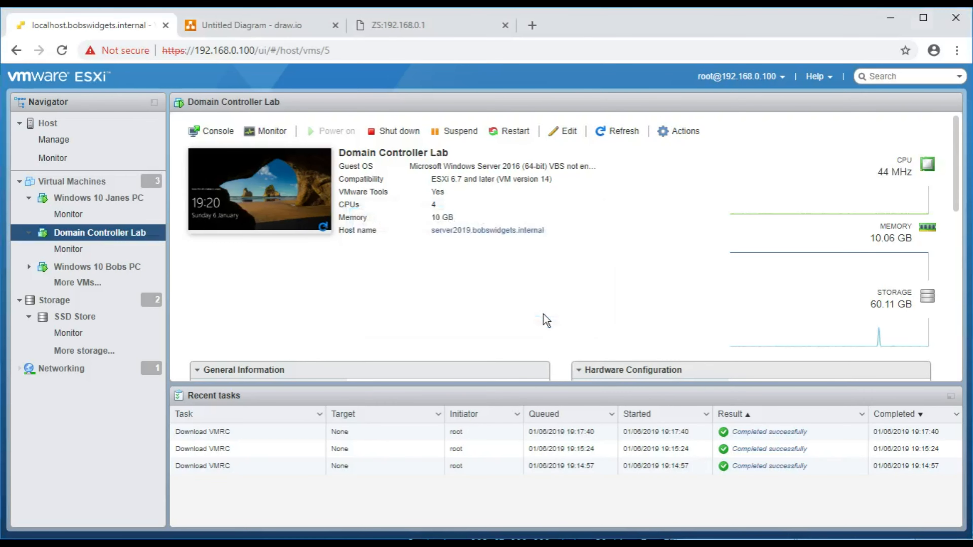
Step: Launch the remote console for Domain Controller Lab and allow the browser to open VMware Remote Console
click(208, 137)
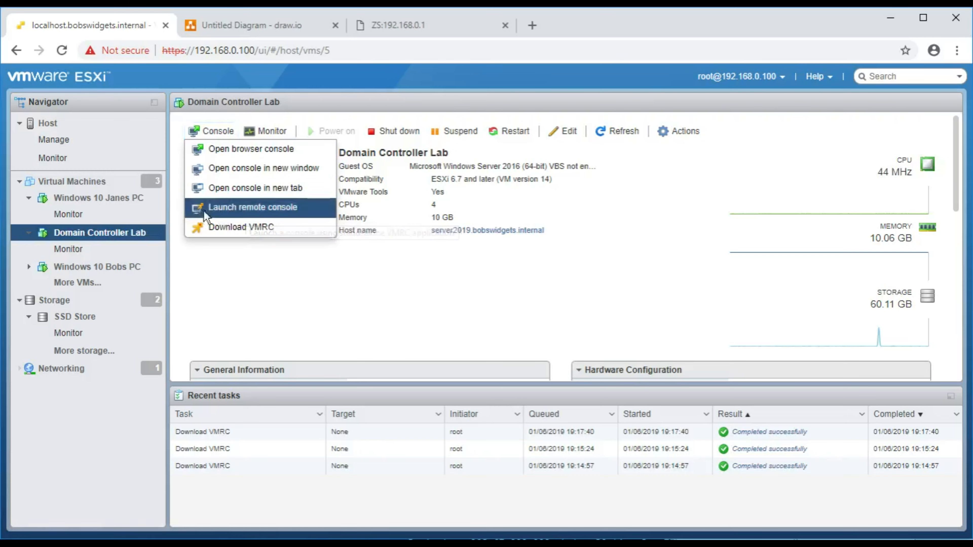
click(223, 216)
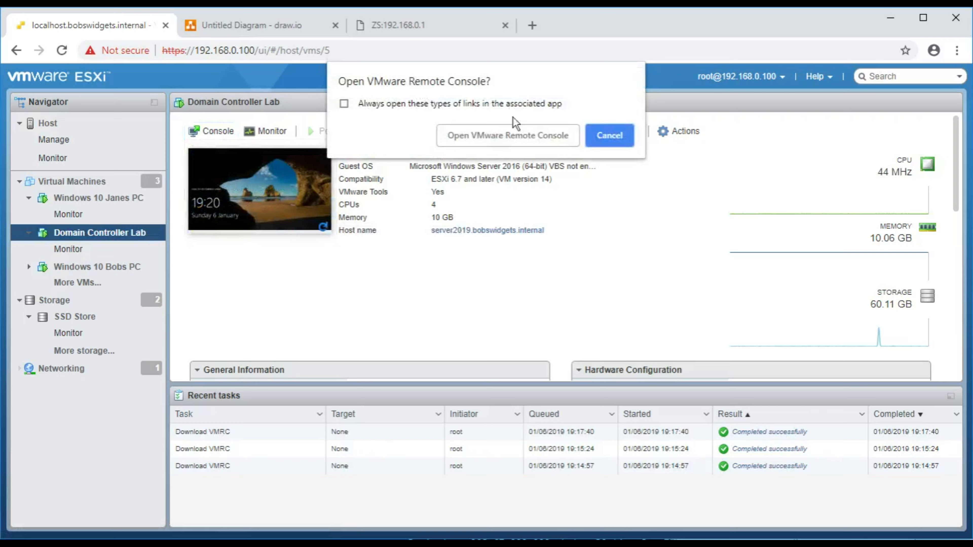
click(504, 137)
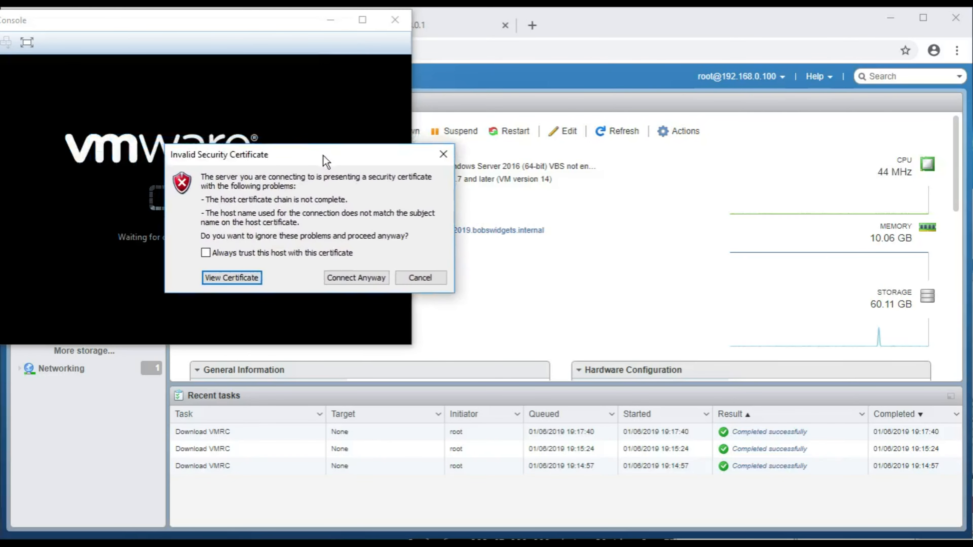
Step: Highlight the host address 192.168.0.100 in the browser's URL and return to the security certificate warning
click(555, 50)
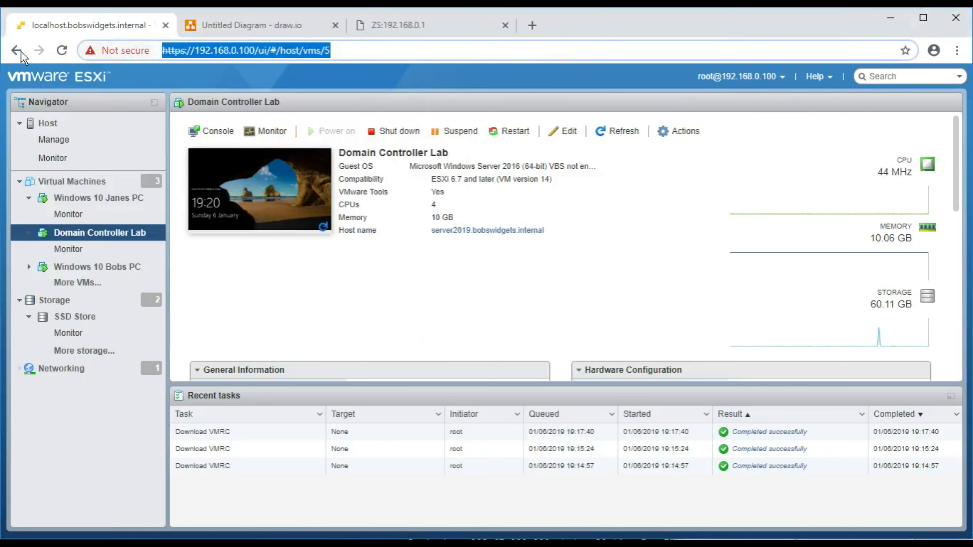
click(254, 50)
drag(254, 50, 193, 50)
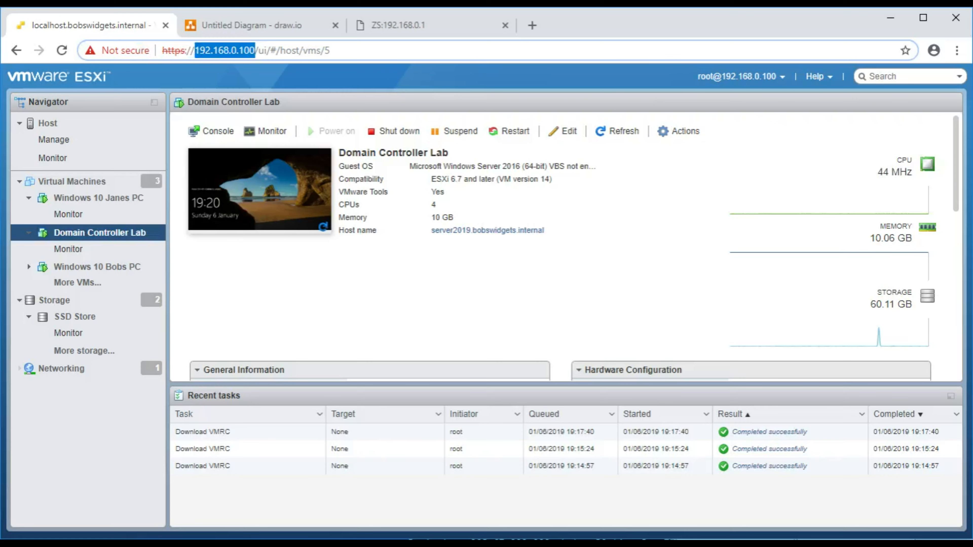
key(alt+Tab)
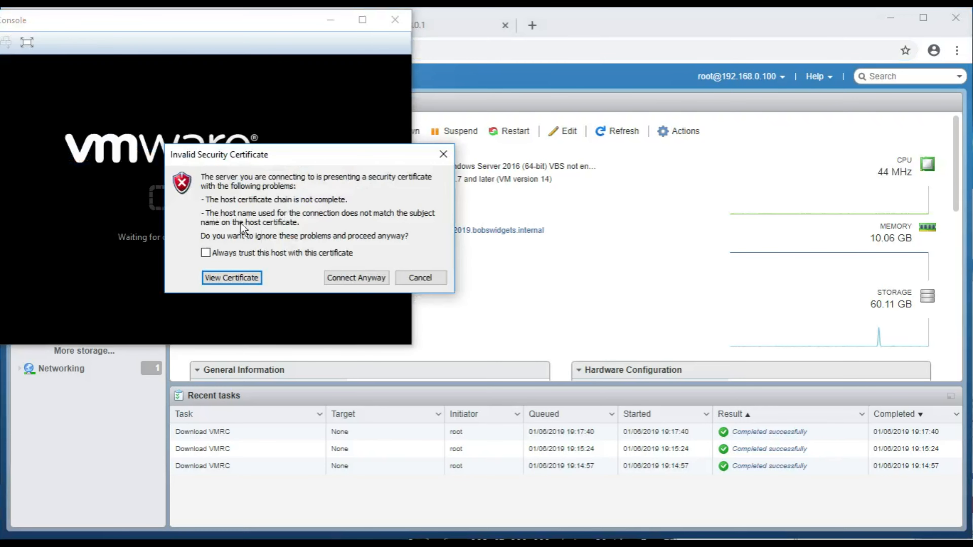
Step: Connect to Domain Controller Lab despite the invalid certificate, and reposition and enlarge the remote console window
click(354, 277)
drag(146, 31, 261, 49)
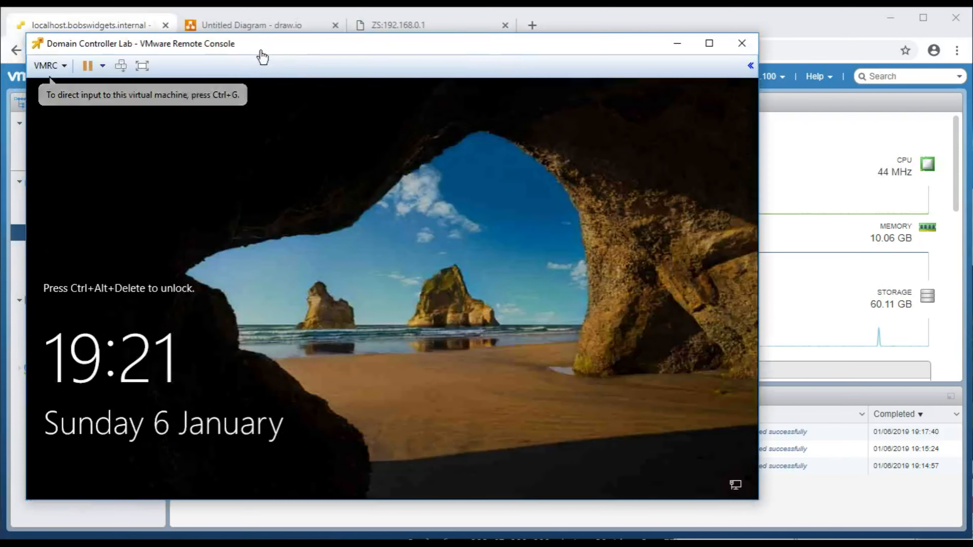
drag(285, 53, 257, 26)
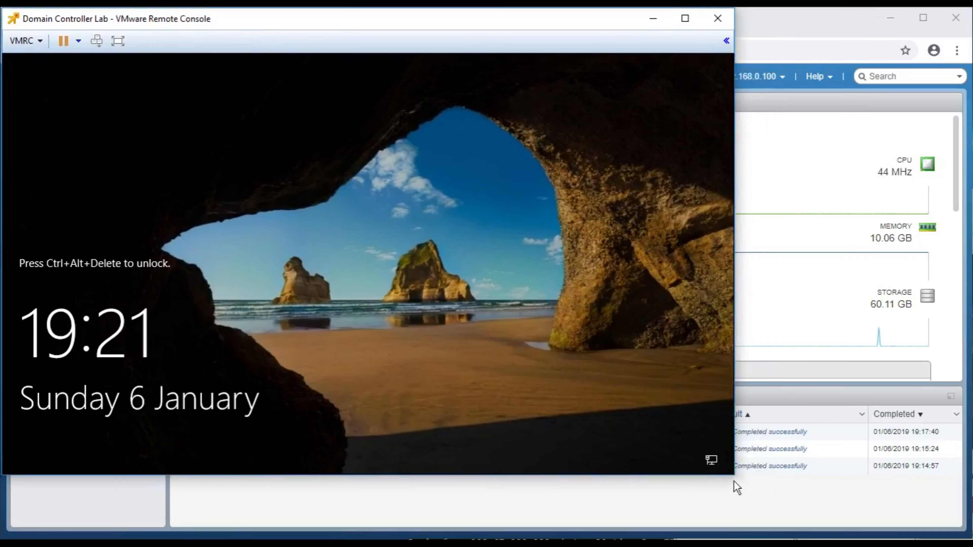
drag(729, 476, 747, 538)
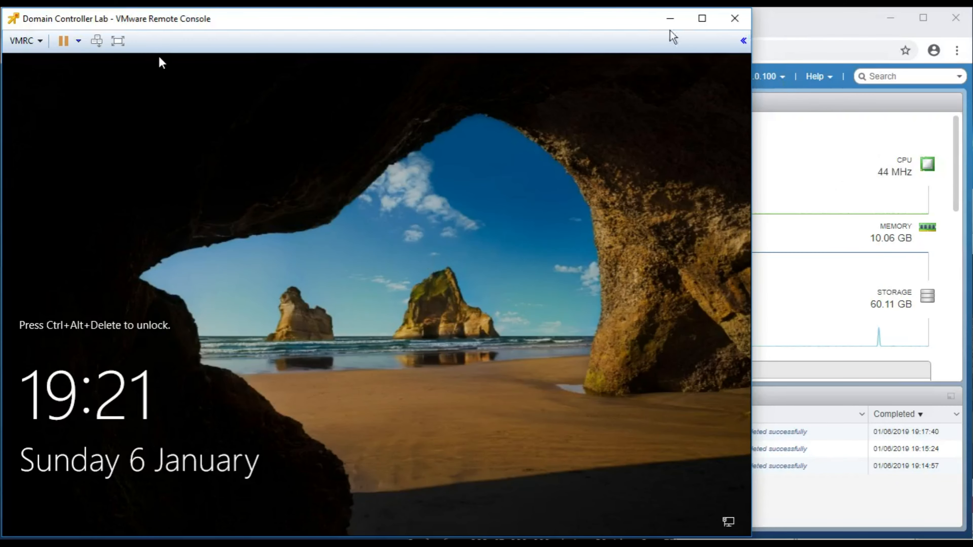
Step: Return to the ESXi web interface, launch the remote console for Windows 10 Bobs PC and bring its window fully into view
click(786, 34)
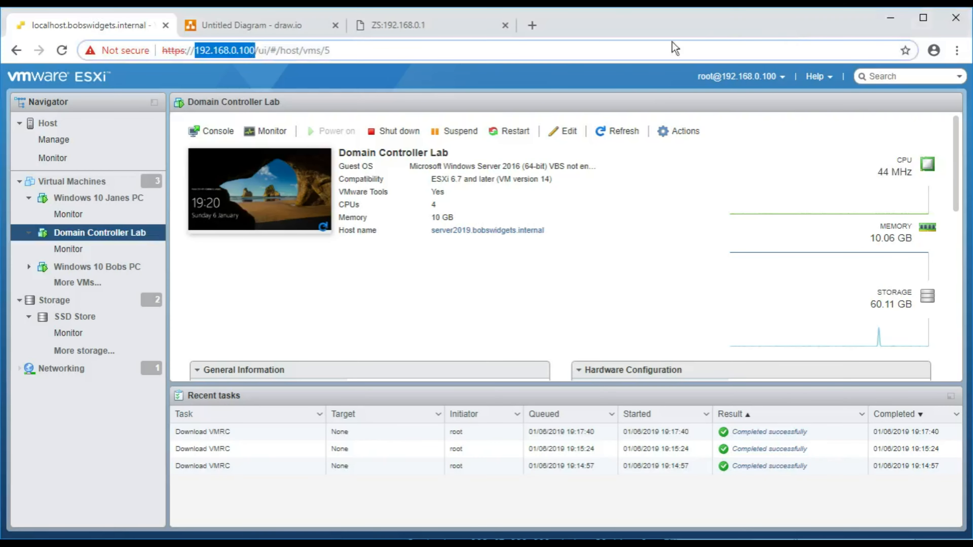
click(80, 268)
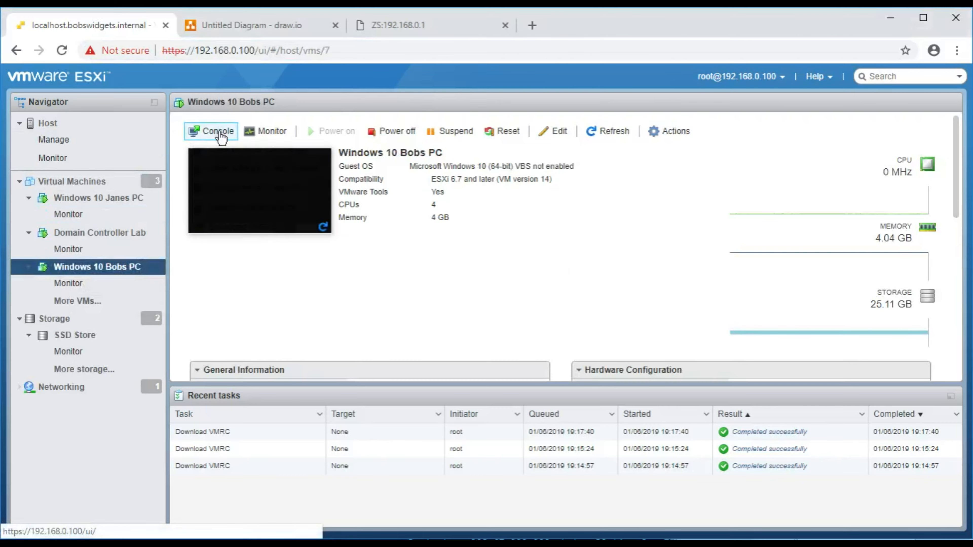
click(218, 131)
click(225, 209)
click(513, 136)
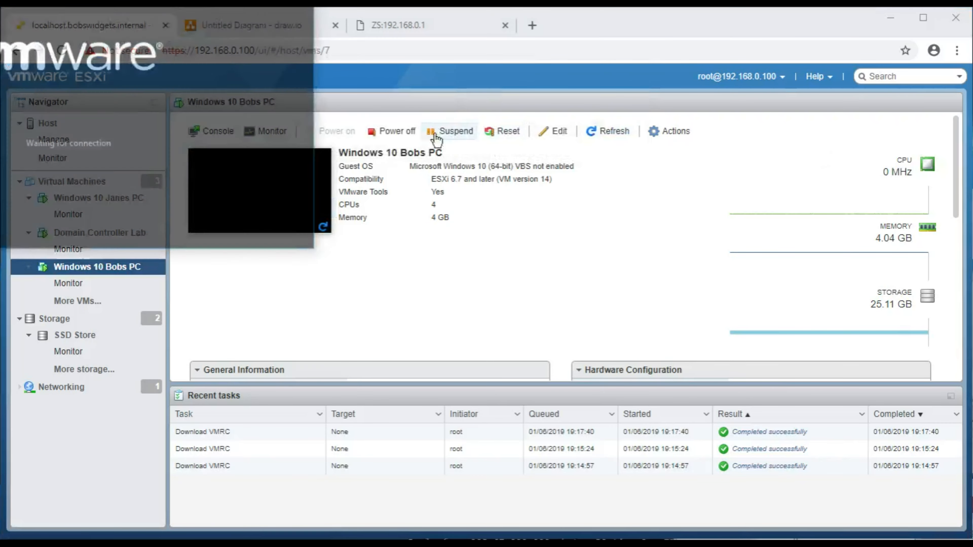
click(128, 146)
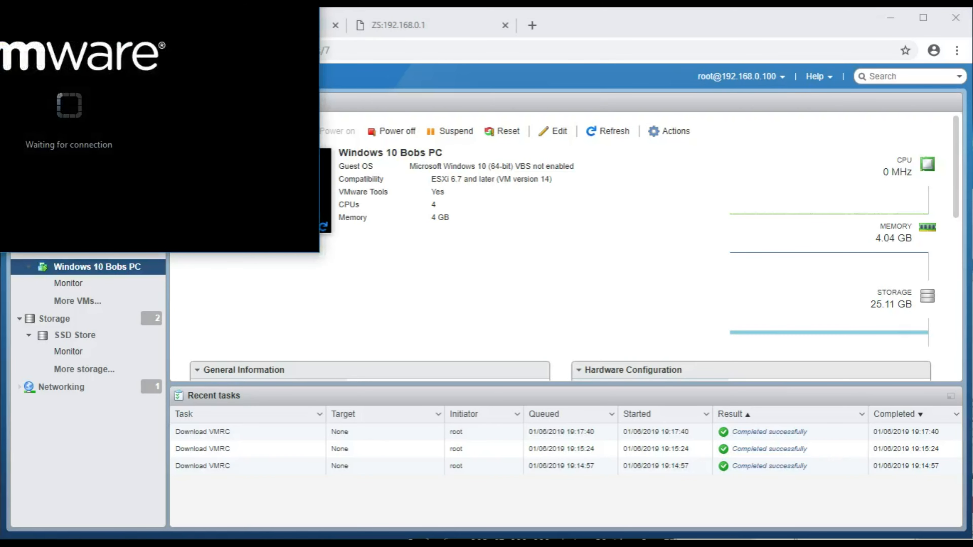
drag(238, 29, 240, 26)
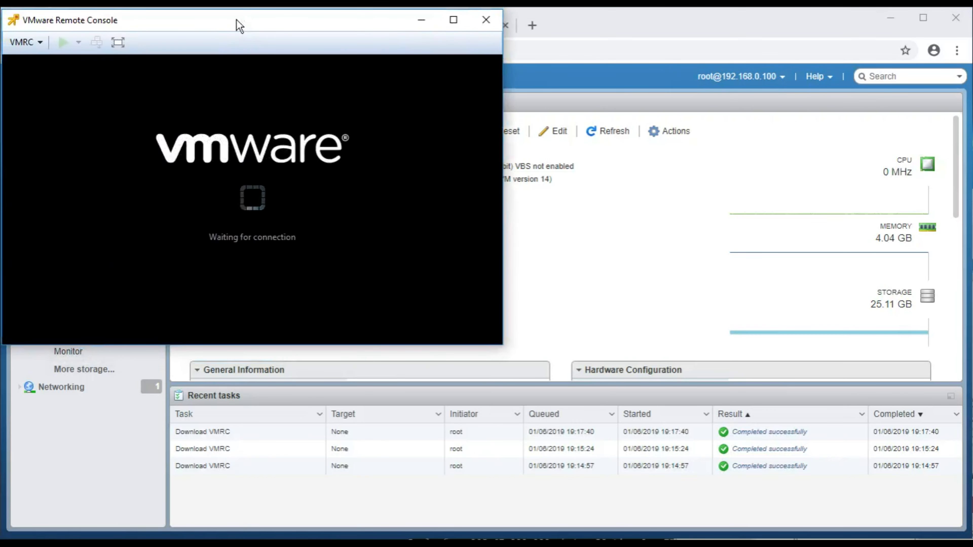
Step: Enlarge the Windows 10 Bobs PC remote console window and wake its guest so the whole sign-in screen fits
drag(502, 343, 786, 532)
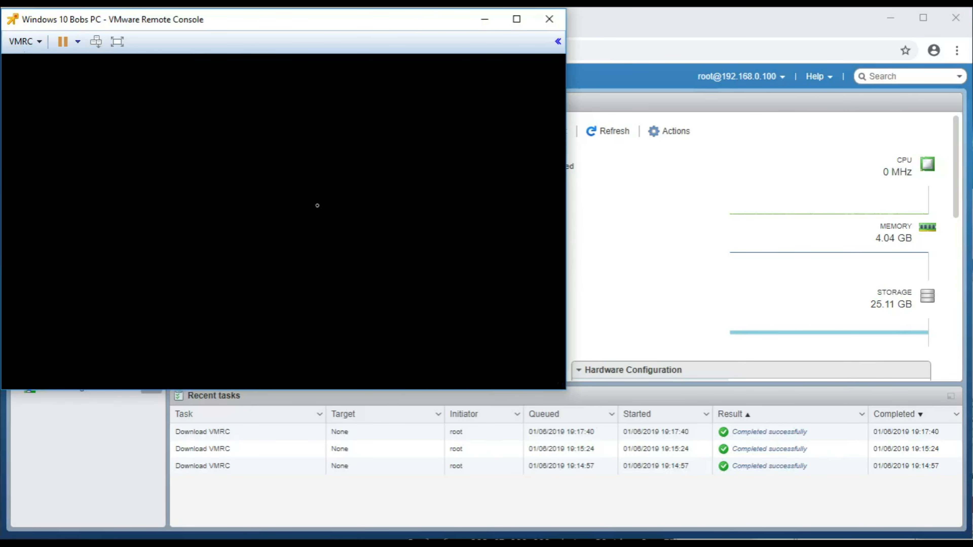
click(279, 181)
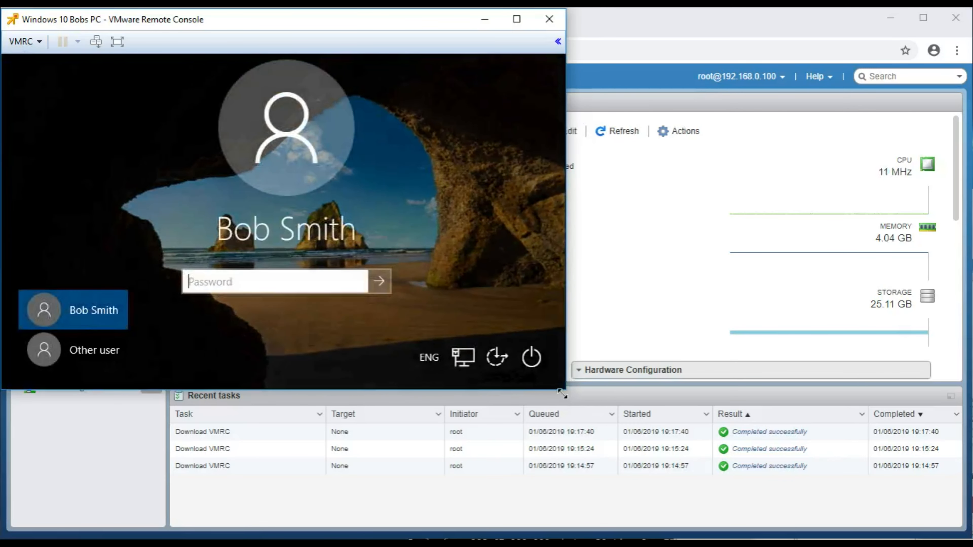
drag(567, 392, 814, 538)
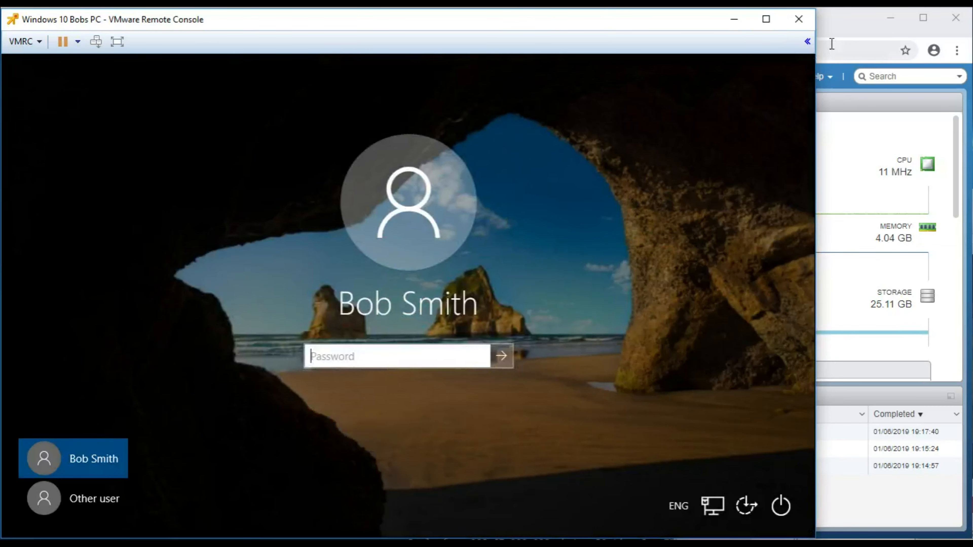
Step: Return to the ESXi web interface, launch the remote console for Windows 10 Janes PC and allow the browser to open VMware Remote Console
click(831, 43)
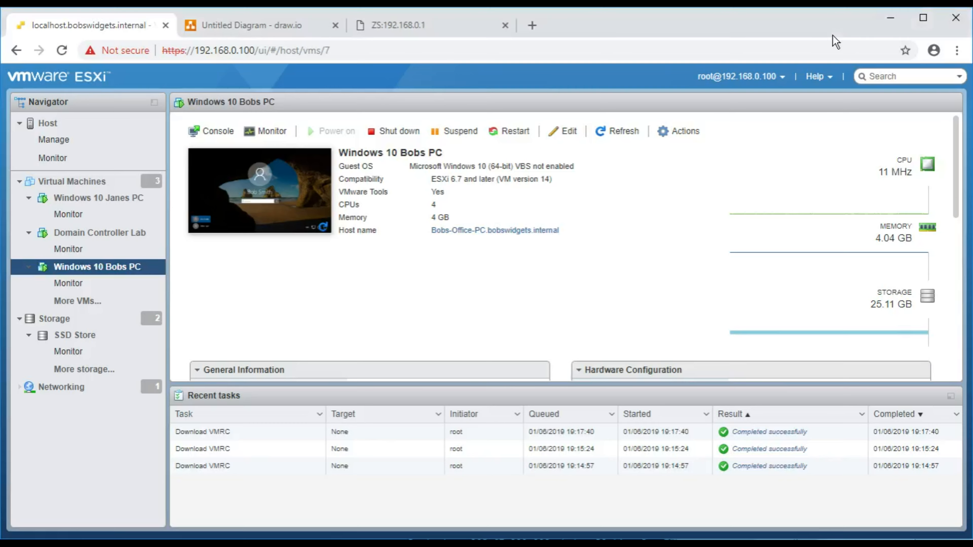
click(81, 204)
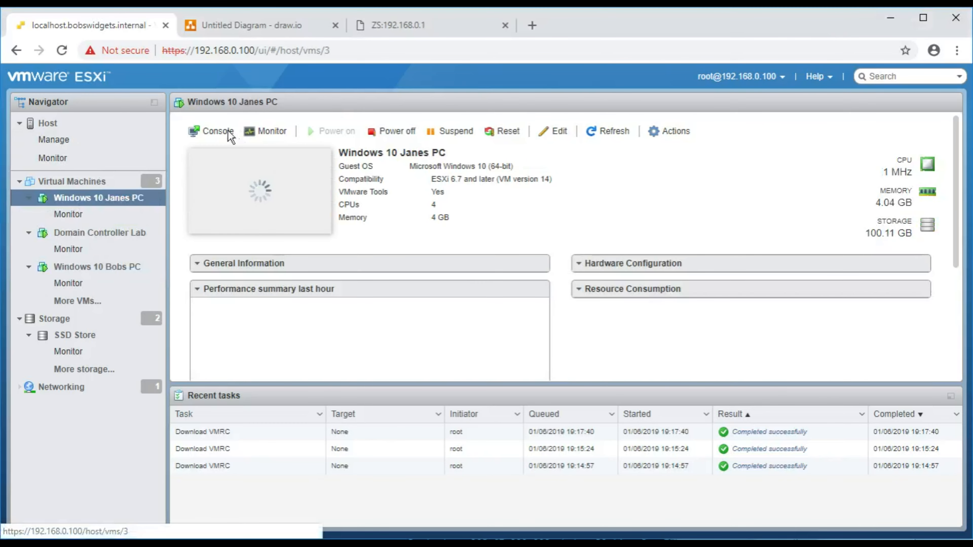
click(217, 131)
click(231, 216)
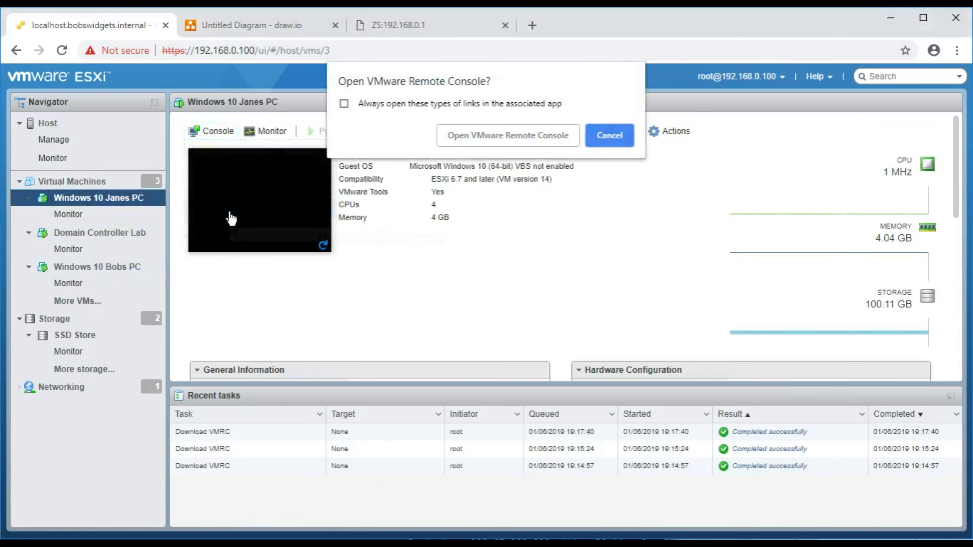
click(506, 136)
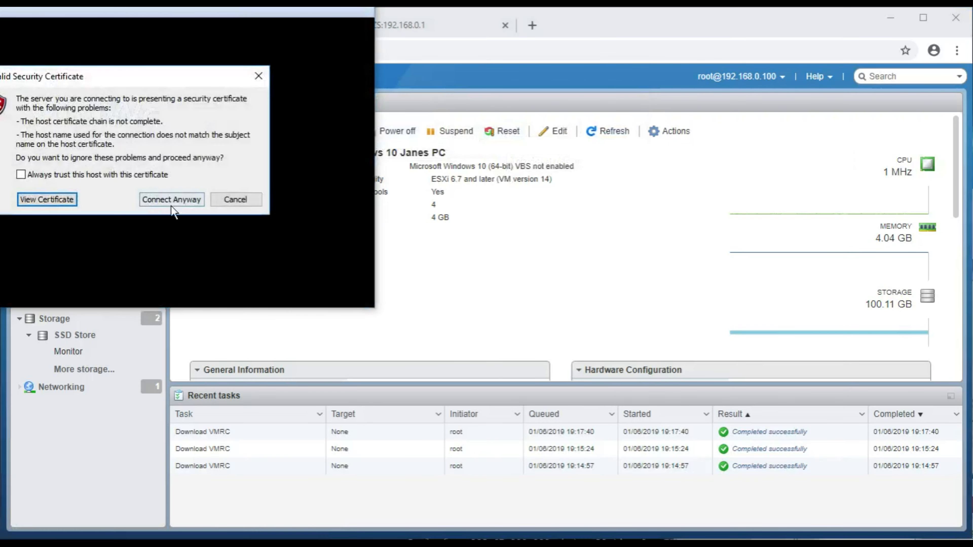
Step: Connect to Windows 10 Janes PC despite the invalid certificate, and reposition and enlarge its remote console window
click(173, 200)
drag(129, 14, 209, 21)
click(264, 115)
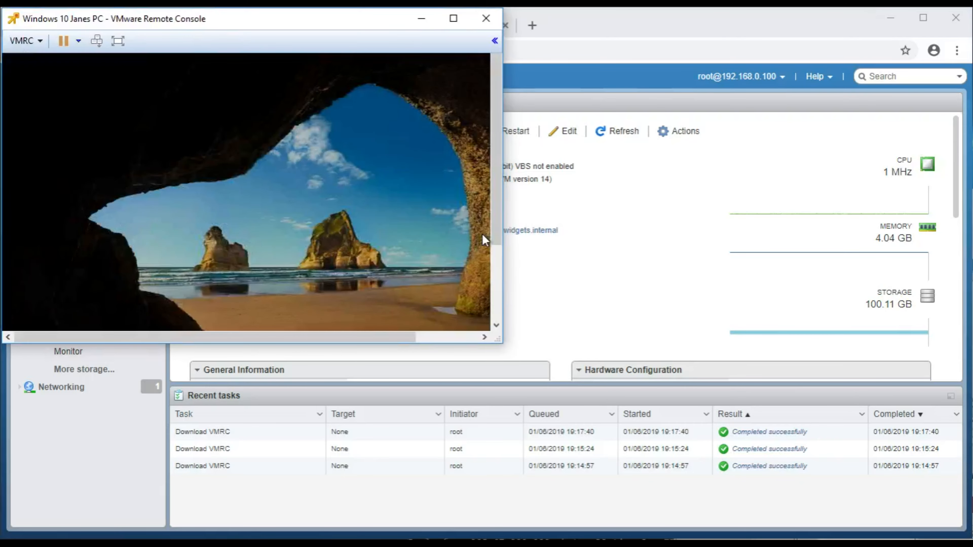
drag(494, 338, 802, 533)
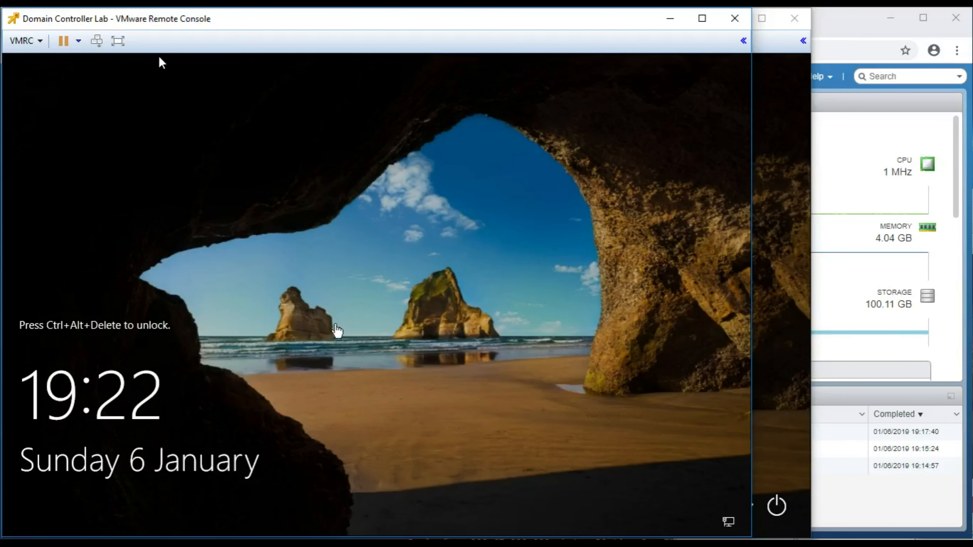
Step: Send Ctrl+Alt+Delete to the Domain Controller Lab guest and sign in to BOBSWIDGETS\Administrator with the account password
click(158, 56)
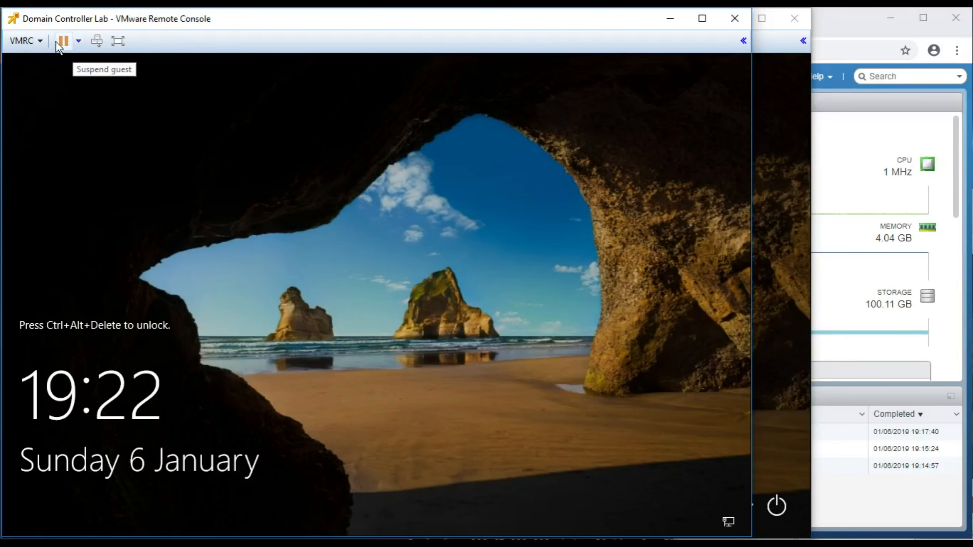
click(99, 43)
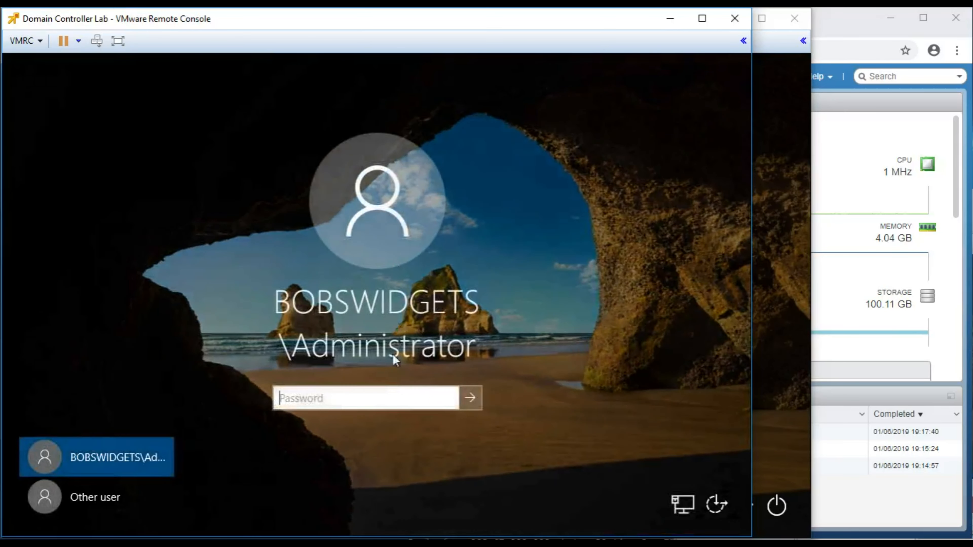
text(••••••••••••)
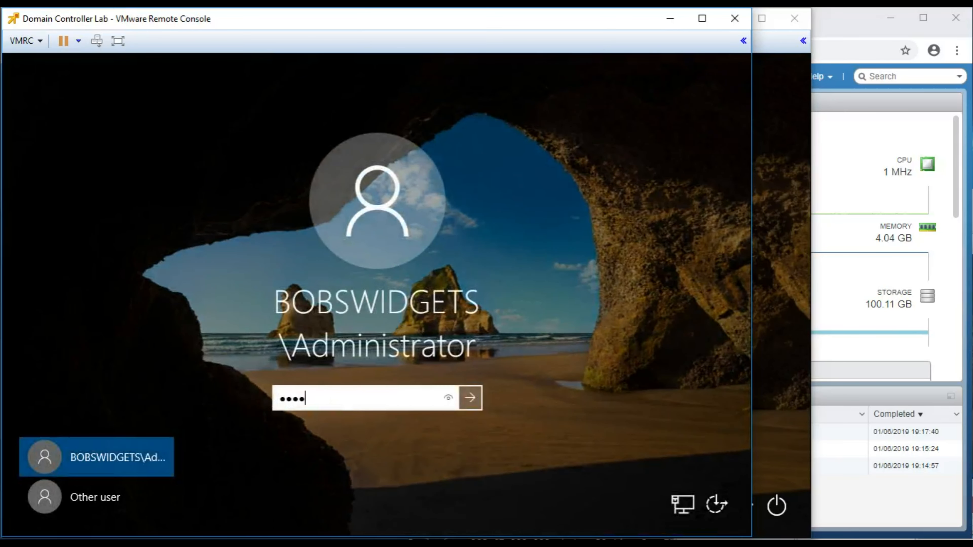
key(Return)
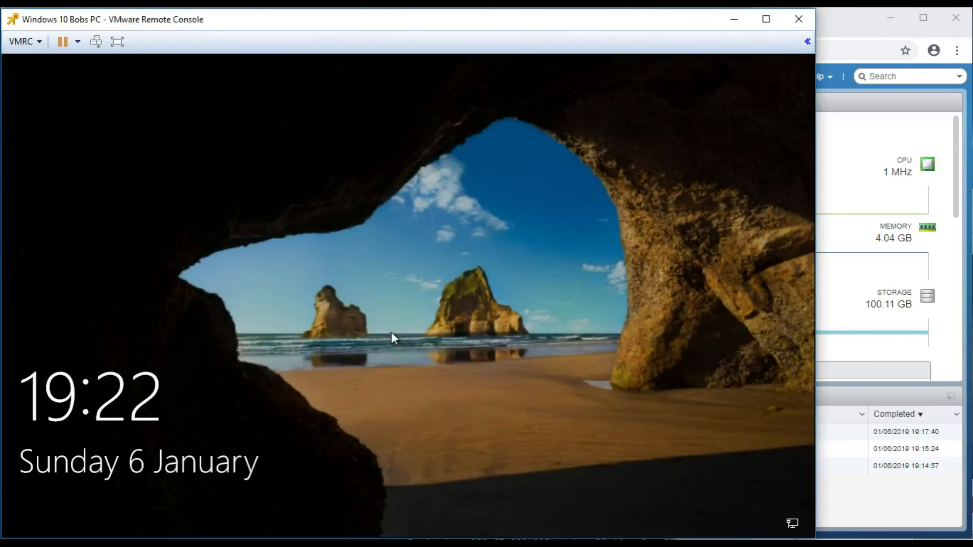
Step: Unlock the Windows 10 Bobs PC guest and sign in with the displayed user's account password
click(392, 334)
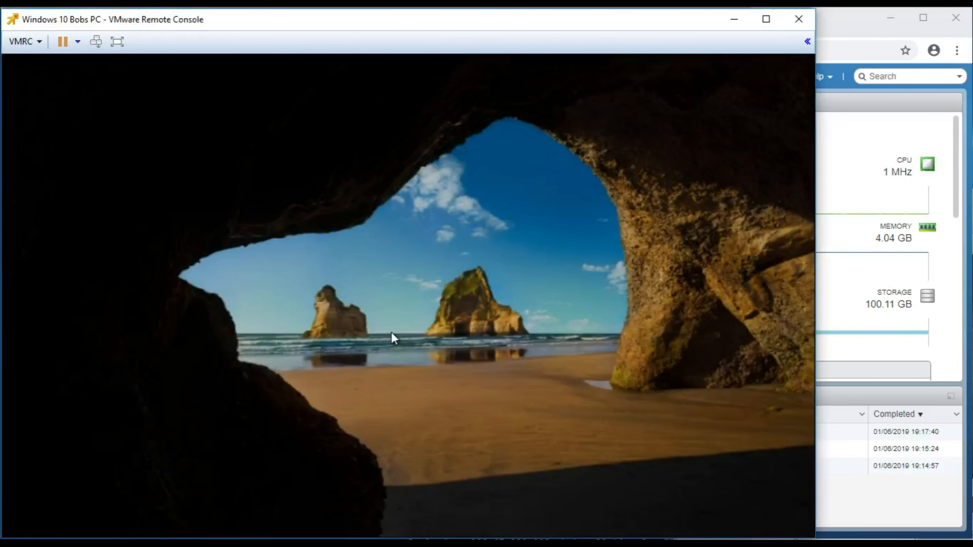
text(••••••••••••)
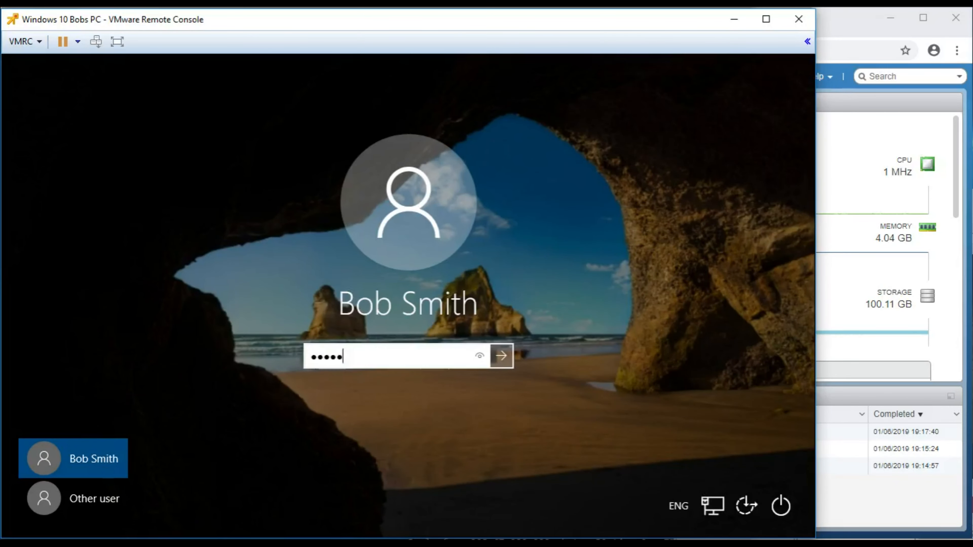
key(Return)
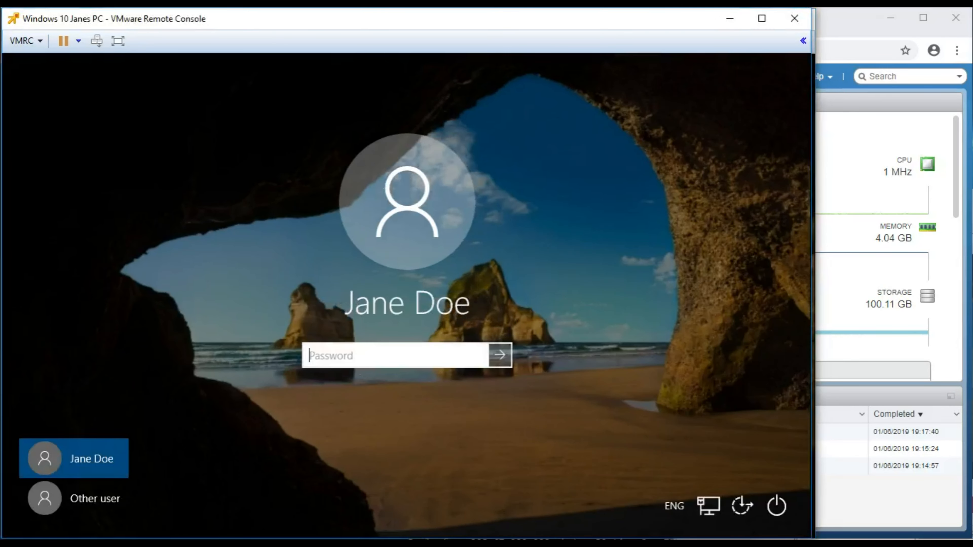
Step: Sign in to the Windows 10 Janes PC guest with the displayed user's account password
text(•)
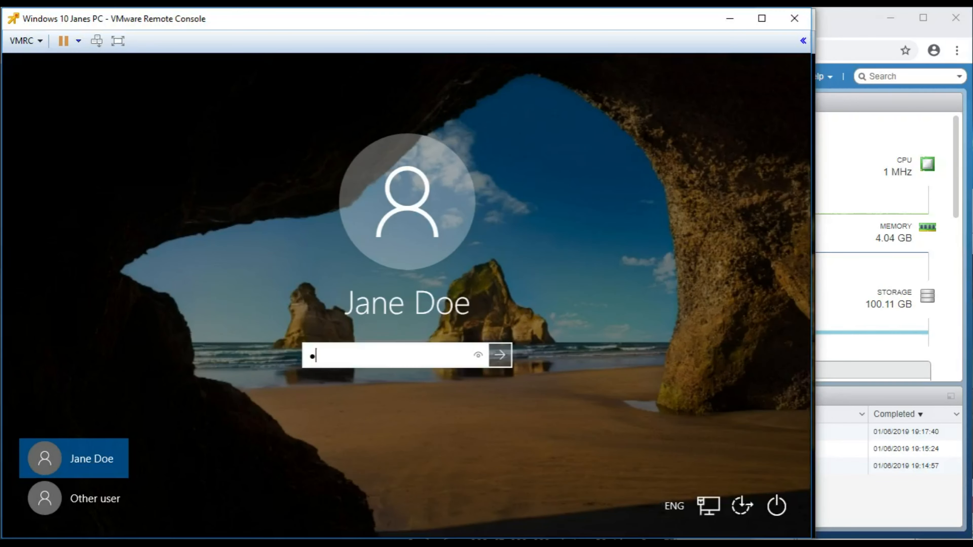
text(••••••••••)
key(Return)
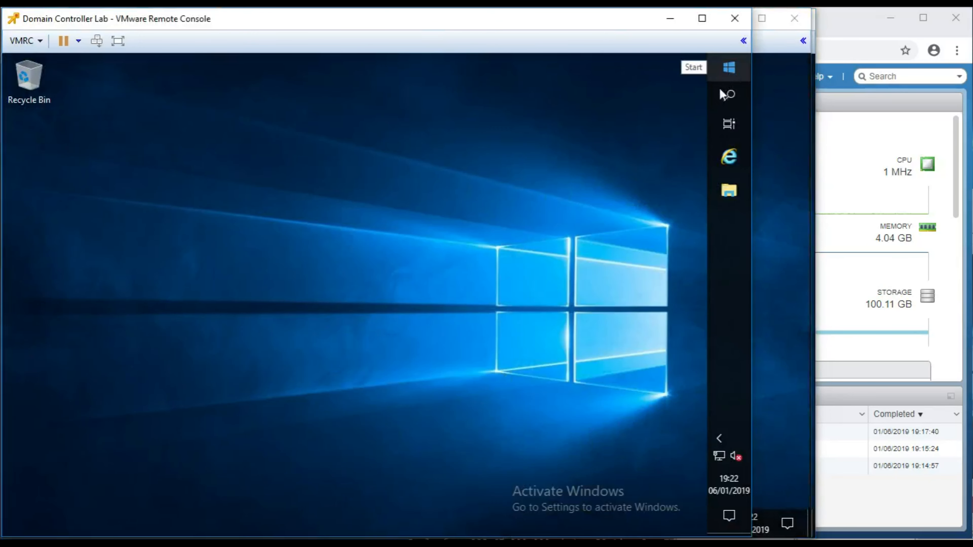
Step: Move the Domain Controller Lab desktop's taskbar to the bottom edge and widen its console window to match the others
drag(734, 399, 540, 523)
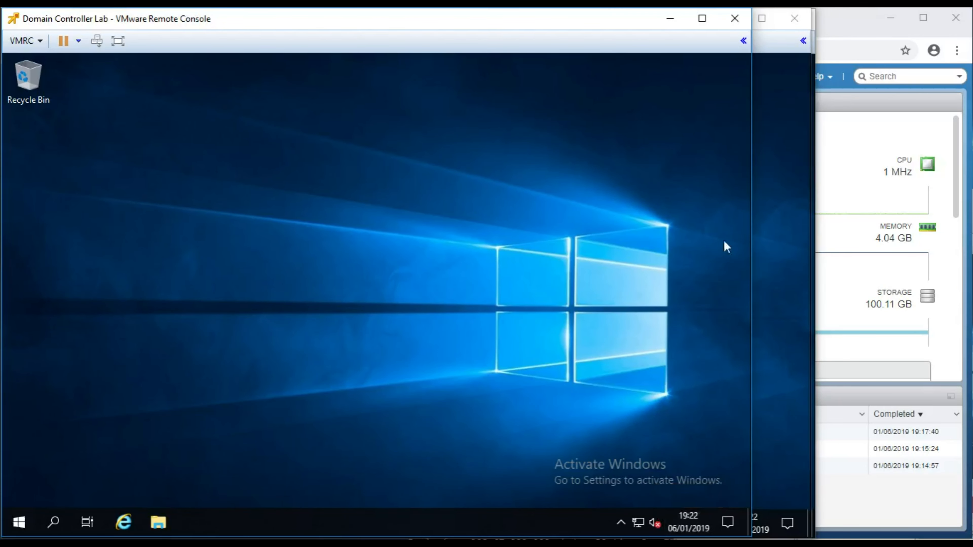
drag(750, 223, 814, 226)
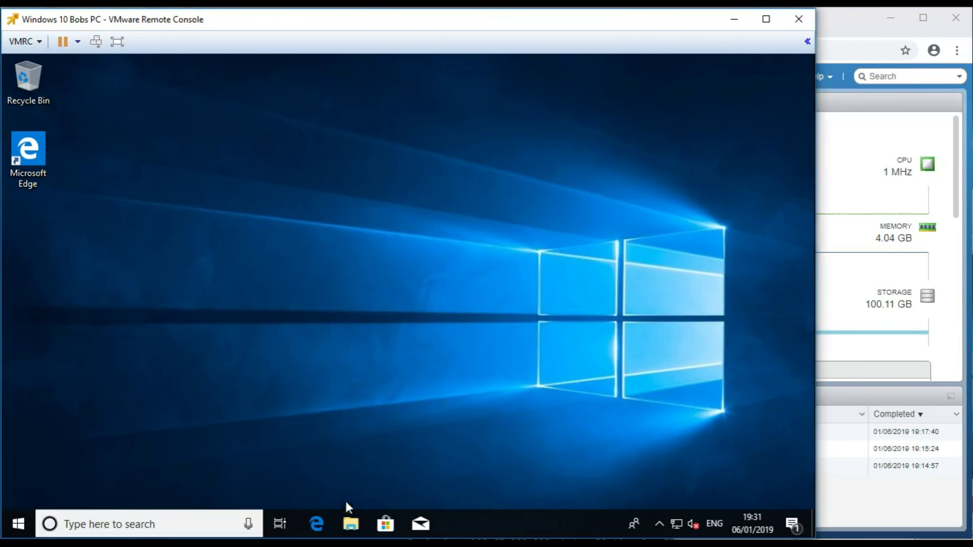
Step: View the folders and drives under This PC in File Explorer on Windows 10 Bobs PC and Windows 10 Janes PC
click(351, 523)
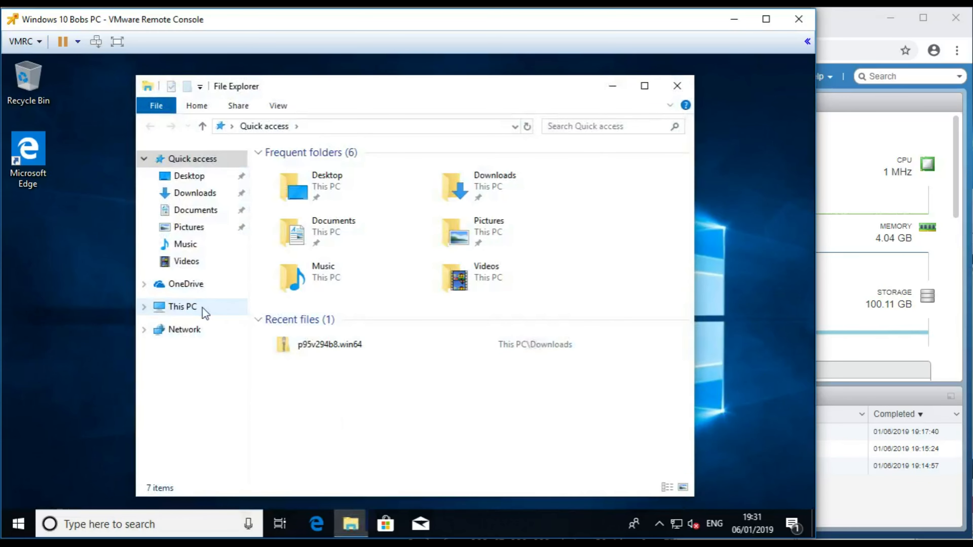
click(191, 310)
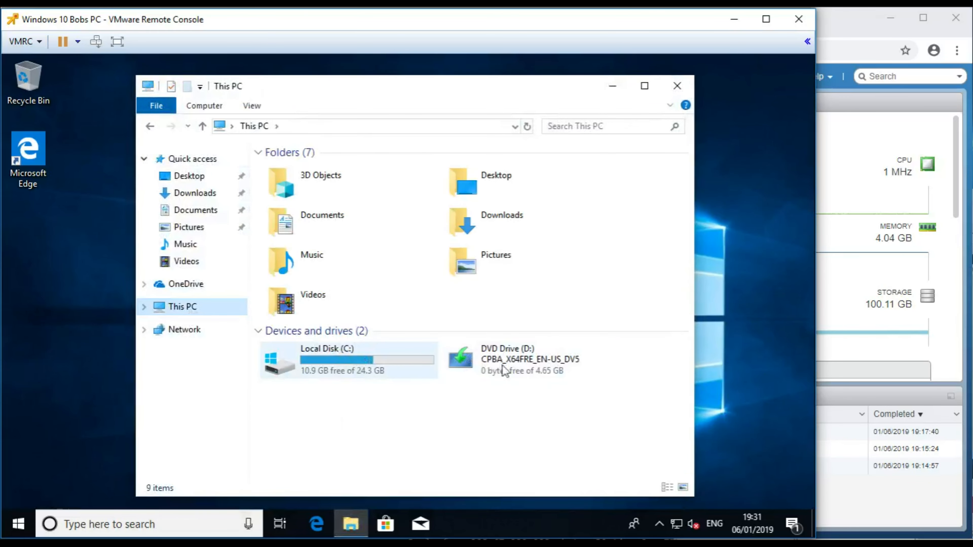
click(360, 357)
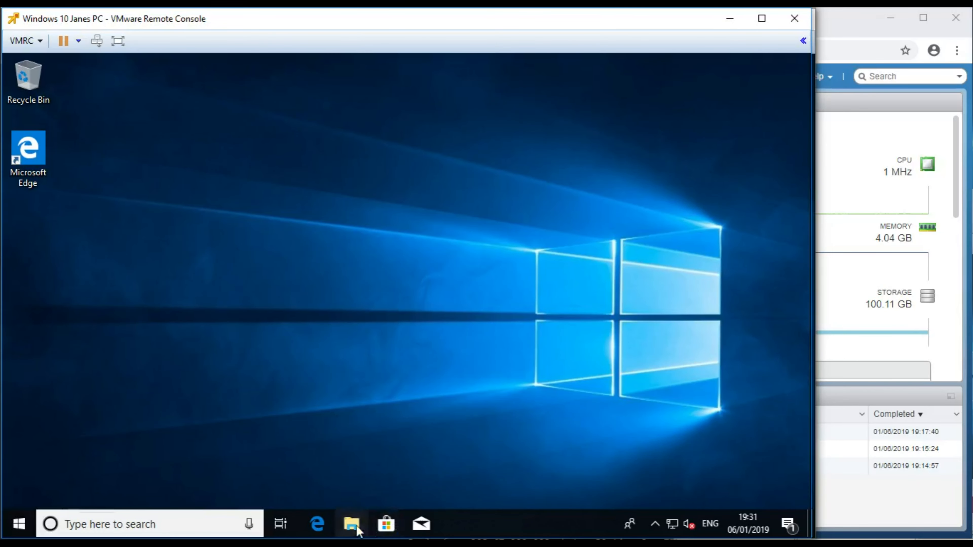
click(352, 524)
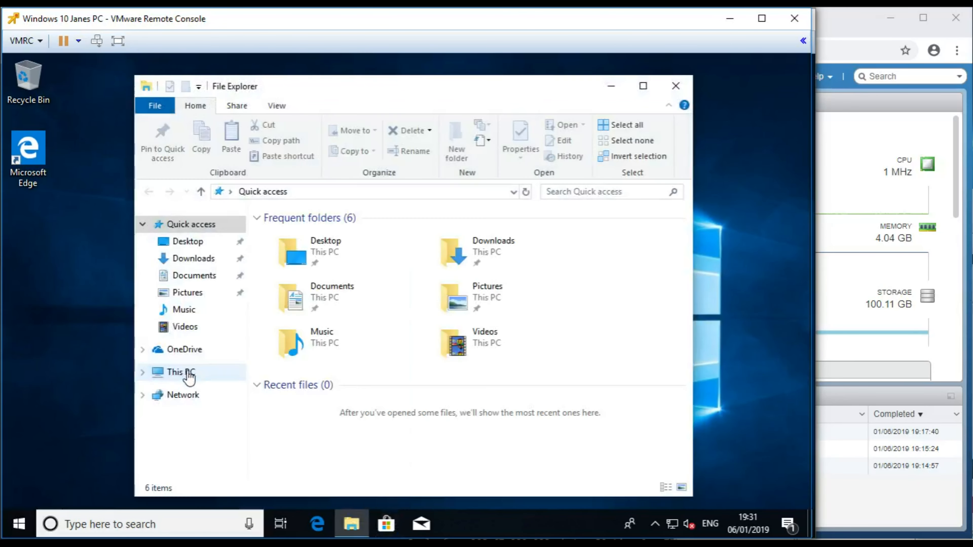
click(189, 372)
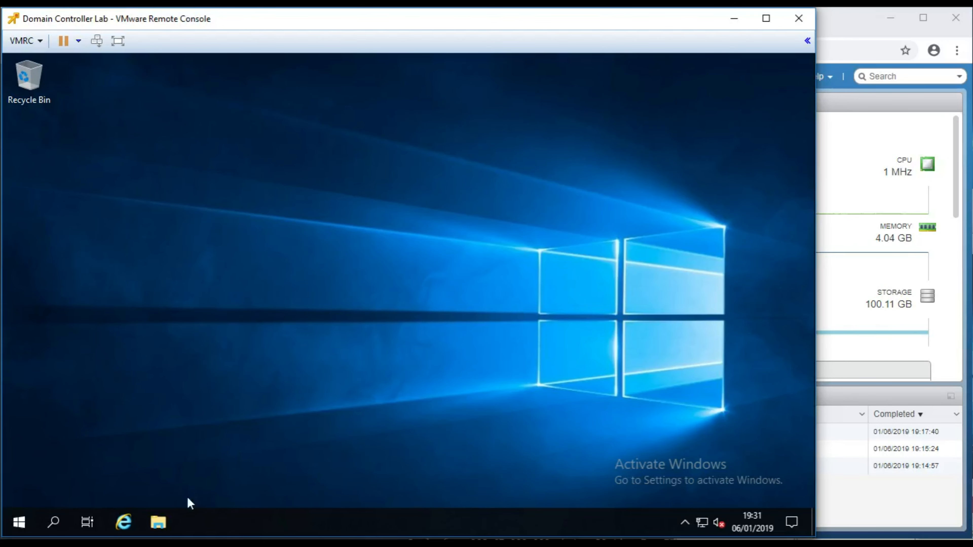
Step: On Domain Controller Lab, open File Explorer and browse from This PC to Local Disk (C:)
click(166, 523)
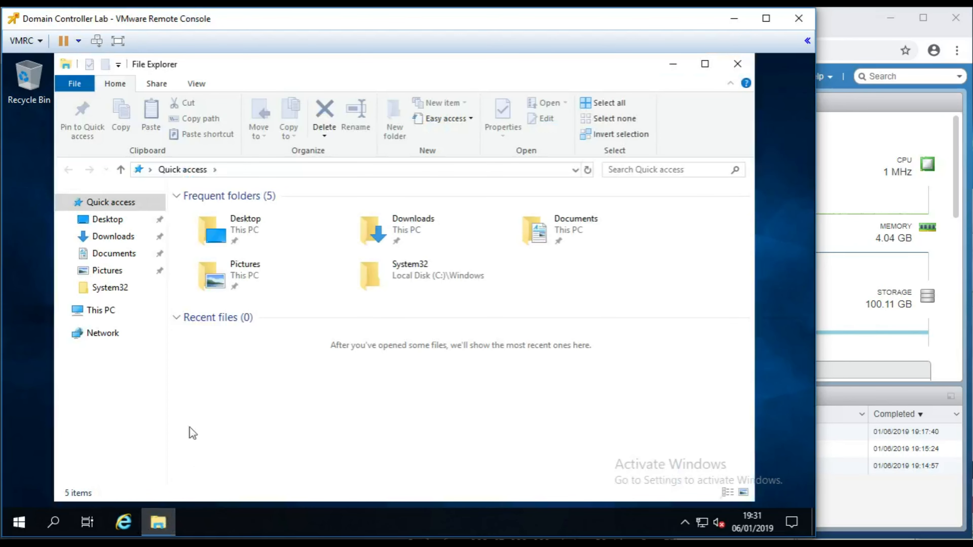
click(105, 316)
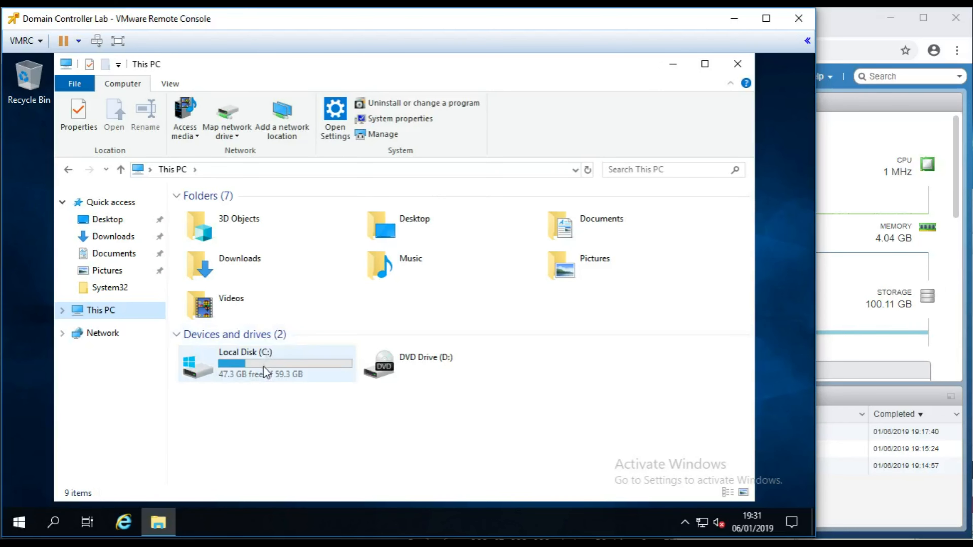
double_click(270, 374)
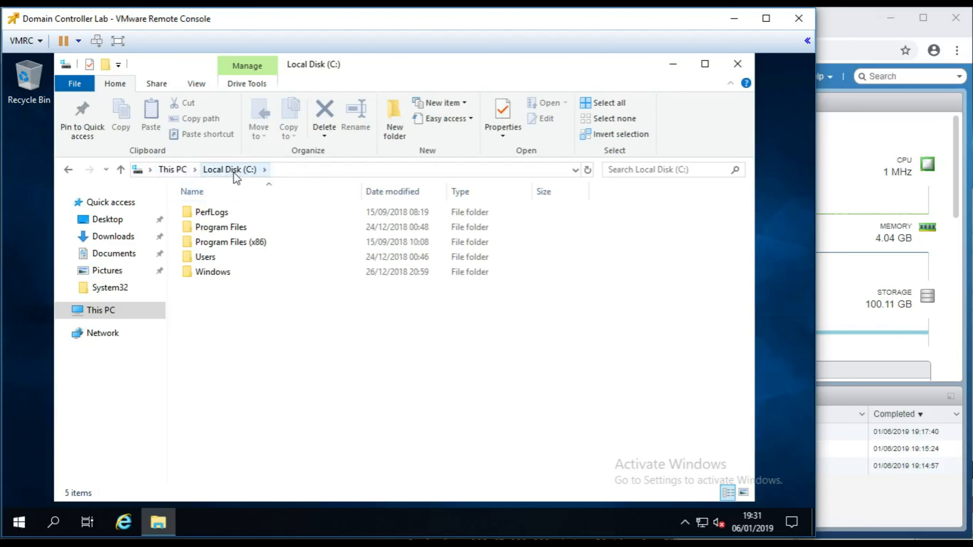
click(181, 173)
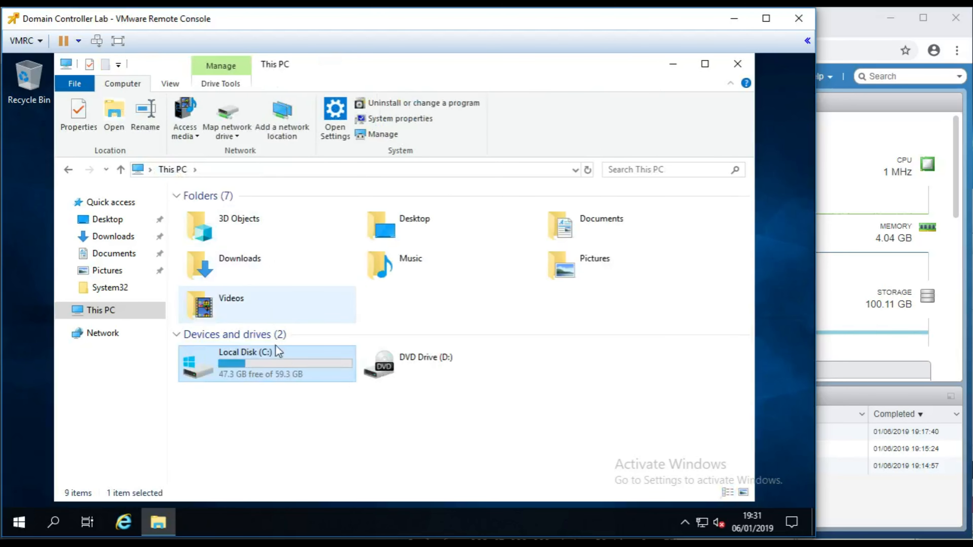
double_click(294, 365)
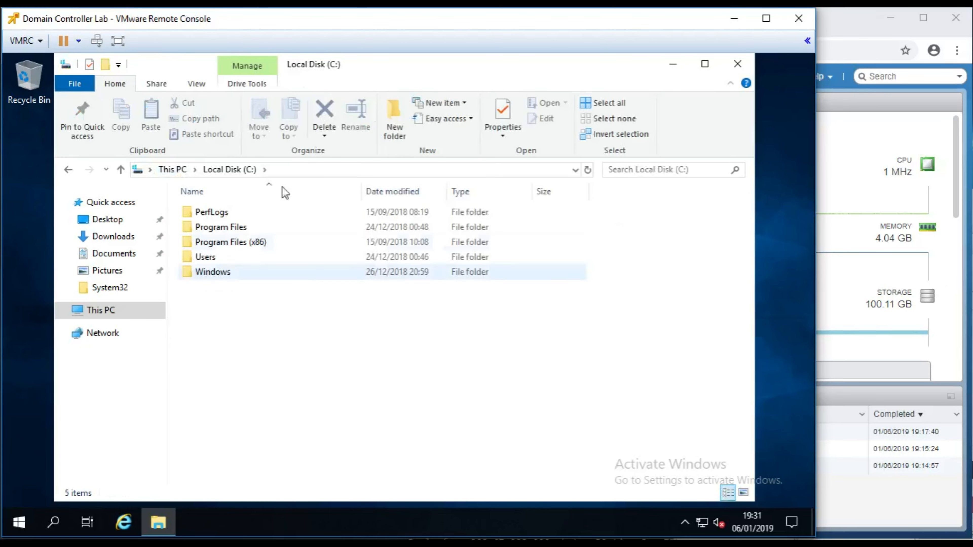
Step: Create a folder named Shares in Local Disk (C:) and open it
click(394, 119)
text(Shares)
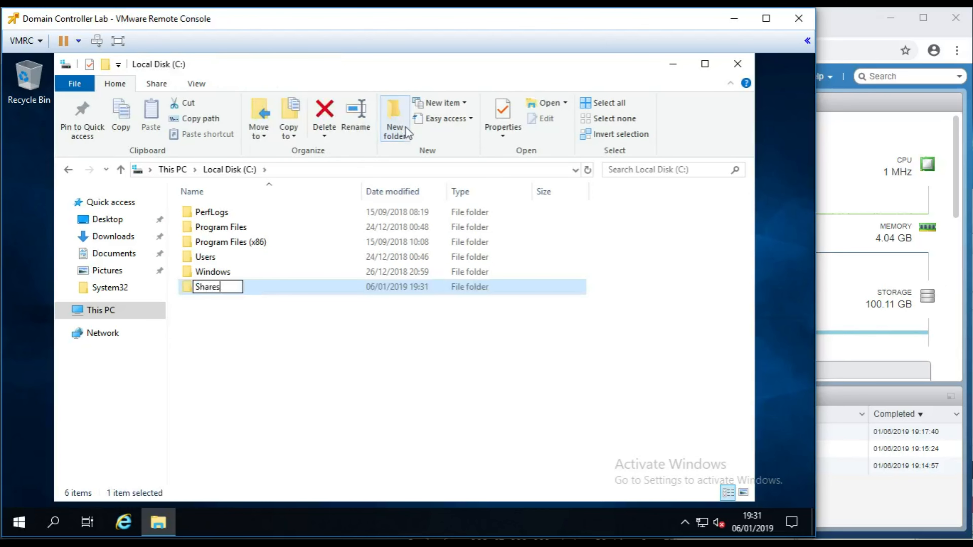
key(Return)
key(Return)
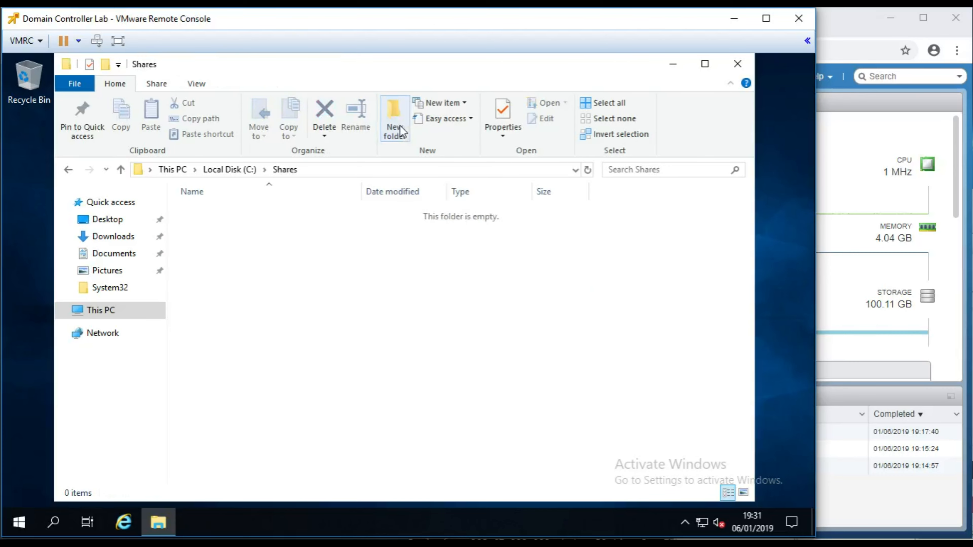
Step: Create two folders named Company Shared Documents and Software inside the Shares folder
click(398, 124)
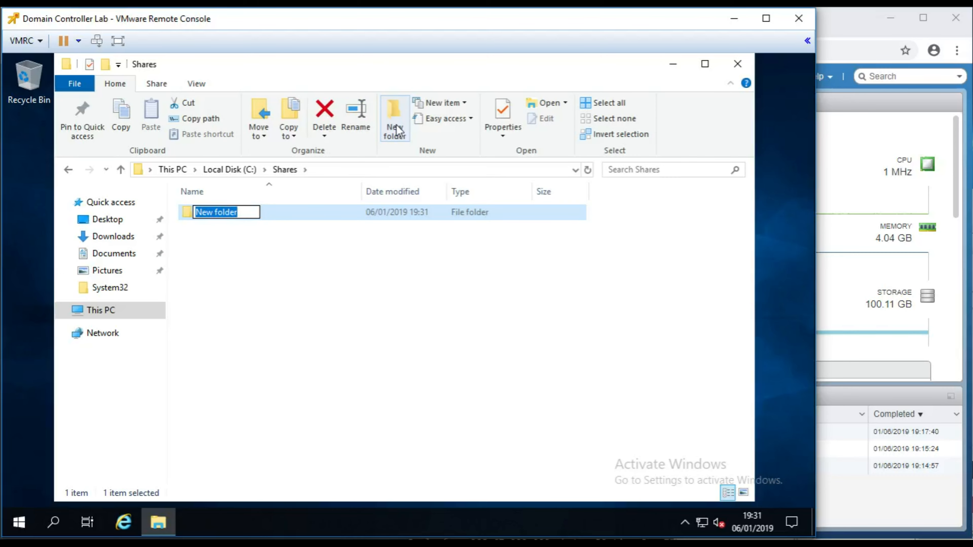
text(Company)
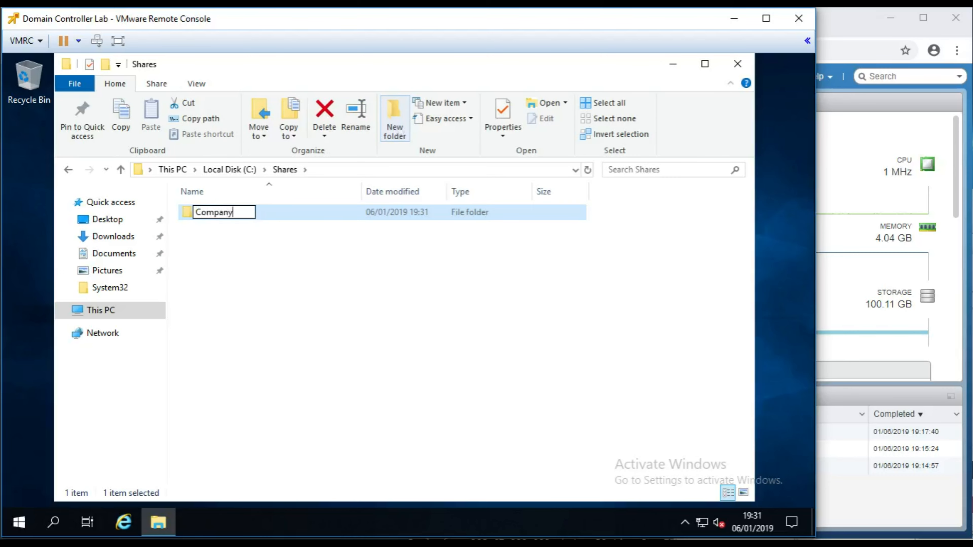
text( Shared Documents)
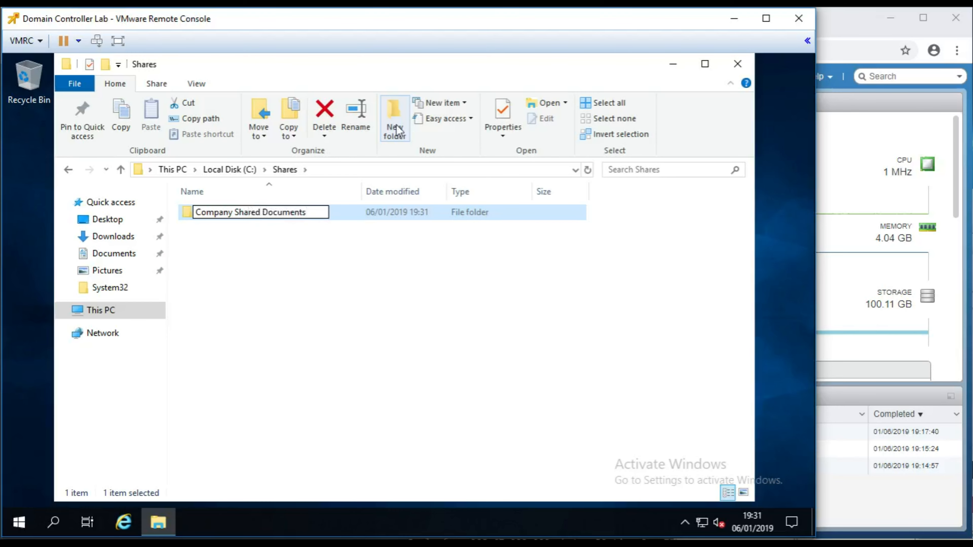
key(Return)
click(397, 130)
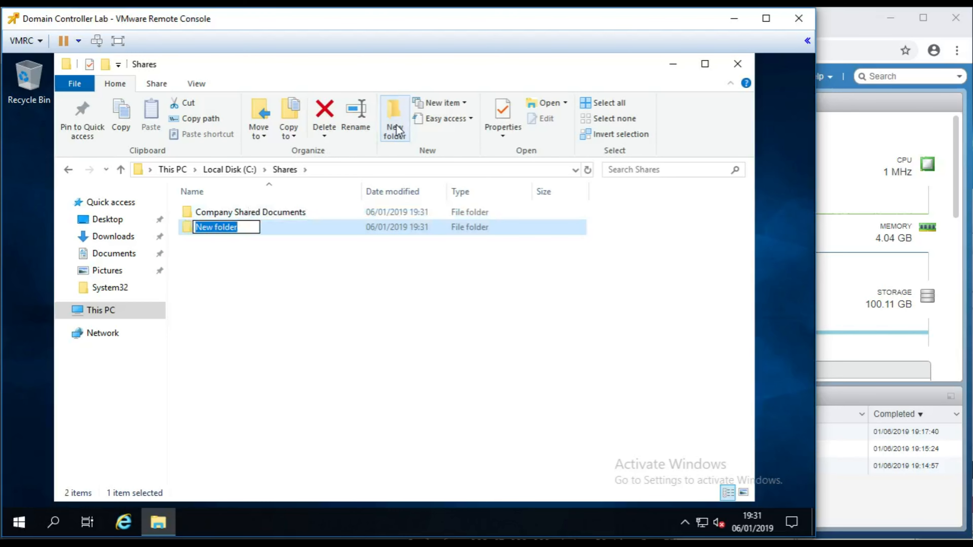
text(Software)
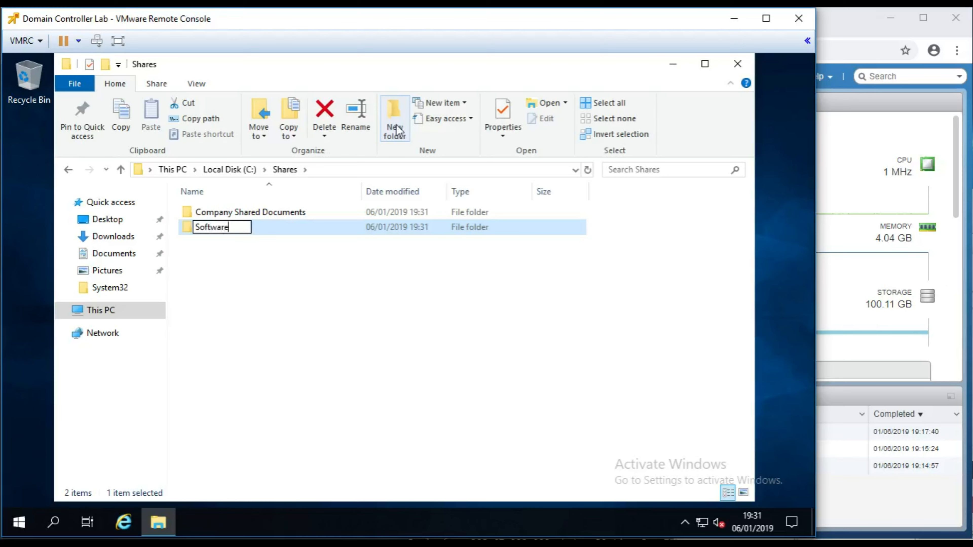
key(BackSpace)
key(Return)
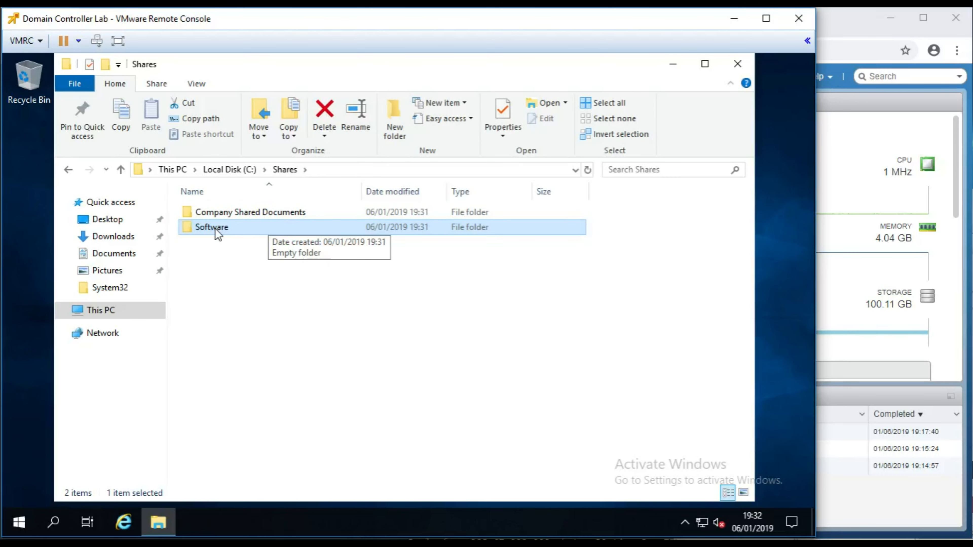
Step: Share the Company Shared Documents folder through Advanced Sharing and allow Everyone Full Control in its share permissions
click(267, 214)
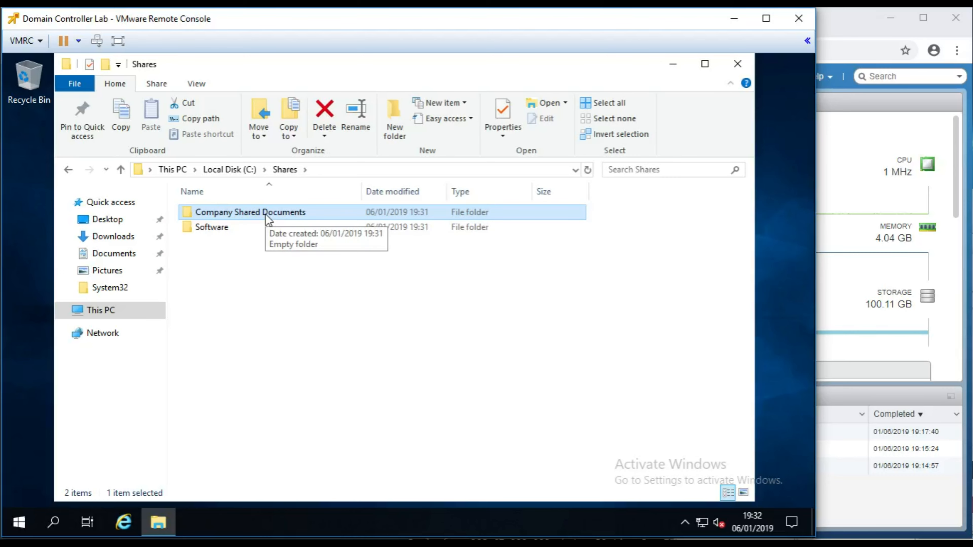
right_click(246, 214)
click(313, 458)
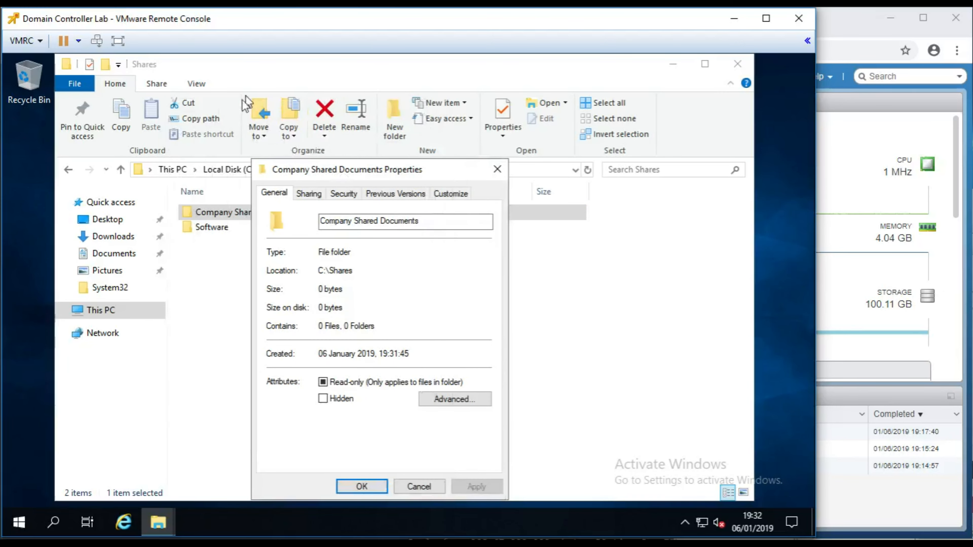
click(219, 122)
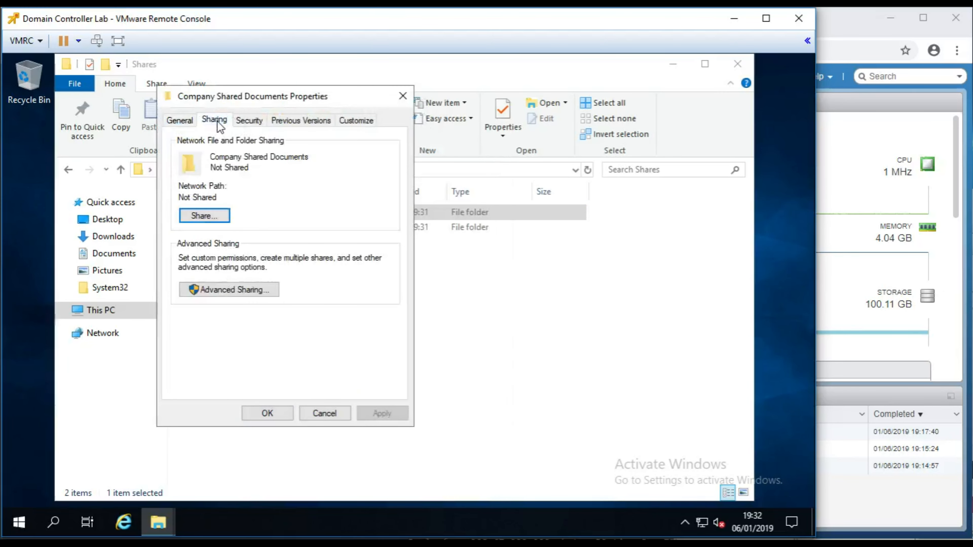
click(239, 292)
click(177, 146)
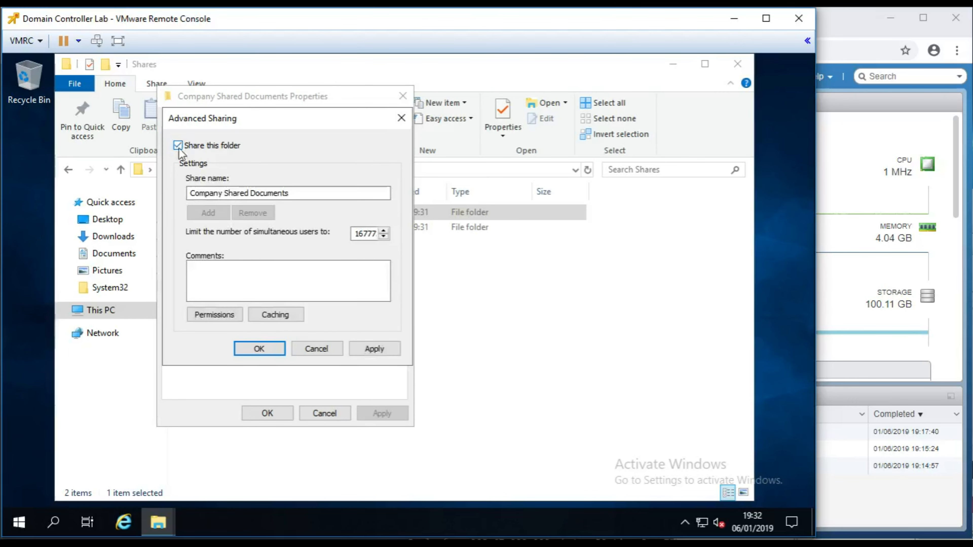
click(220, 315)
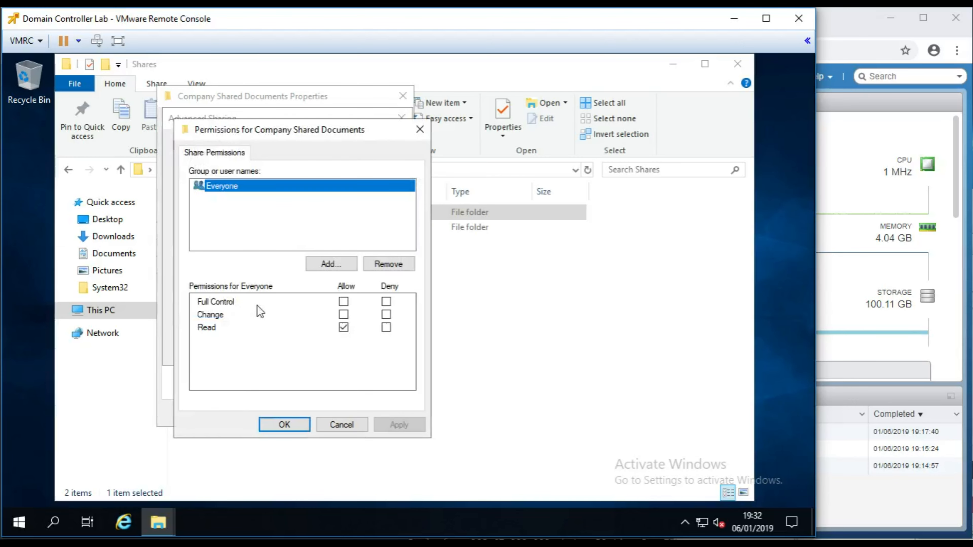
click(344, 302)
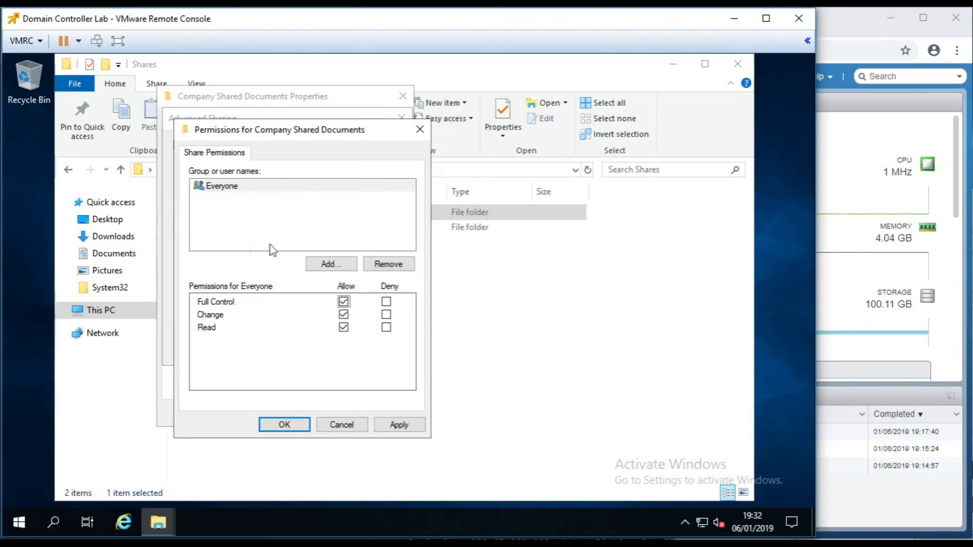
click(289, 425)
click(260, 349)
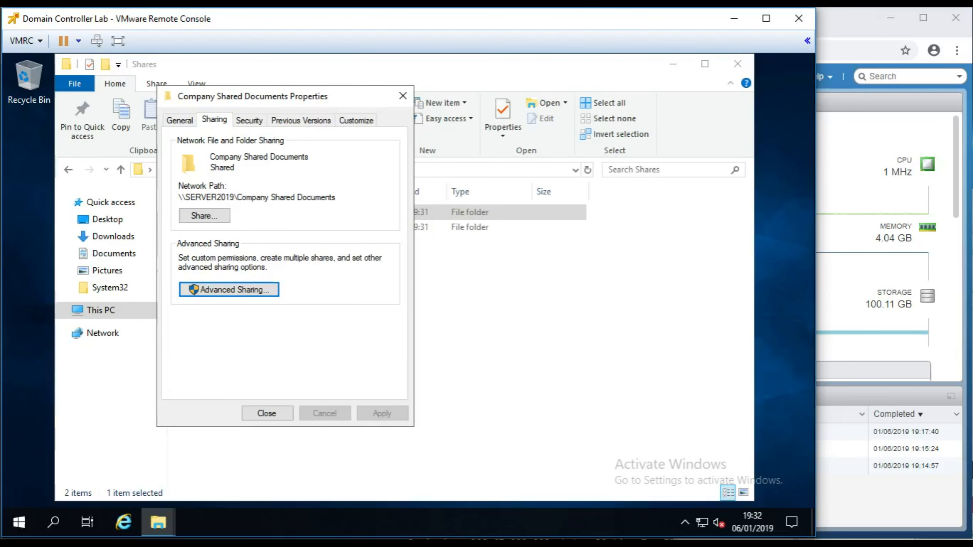
Step: Open the advanced security settings of Company Shared Documents and examine the Administrators, CREATOR OWNER and Users permission entries
click(250, 120)
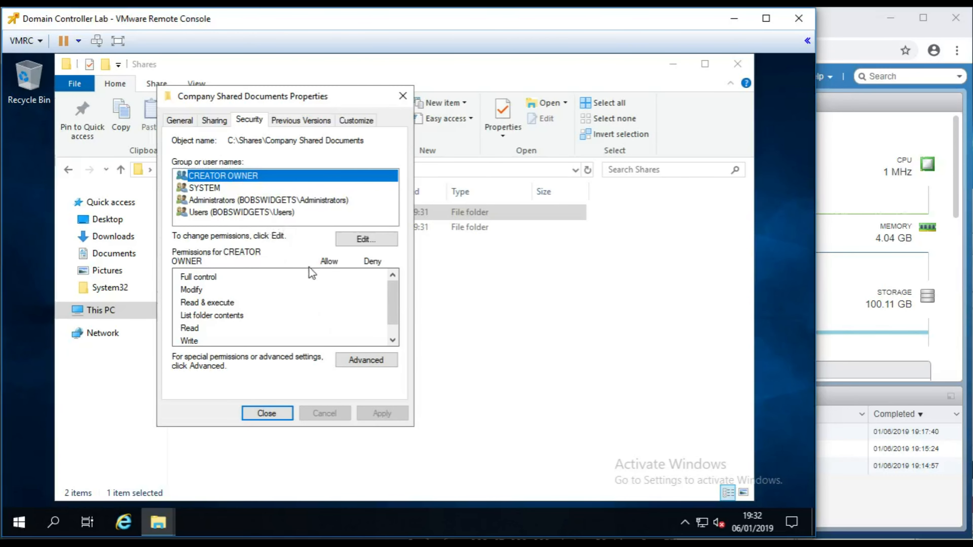
click(377, 365)
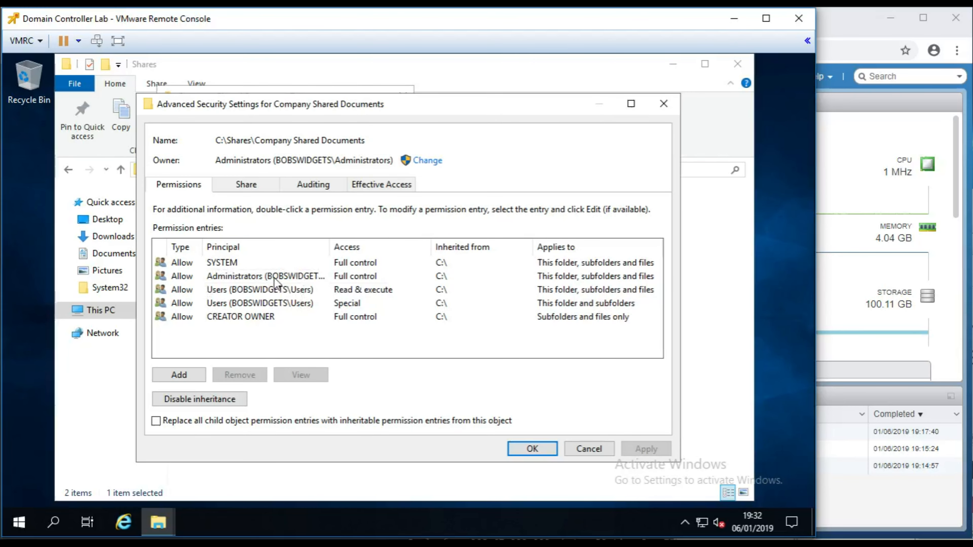
click(285, 277)
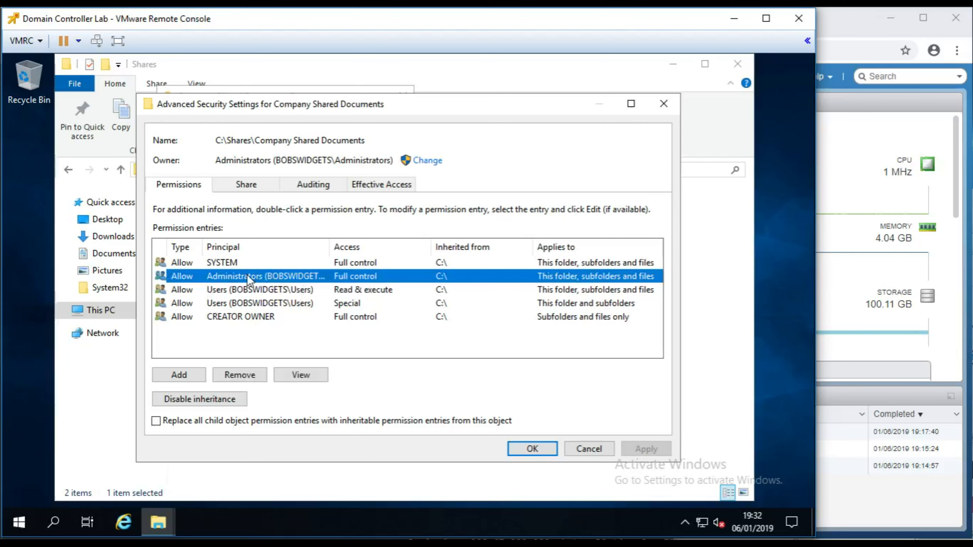
click(266, 318)
click(277, 292)
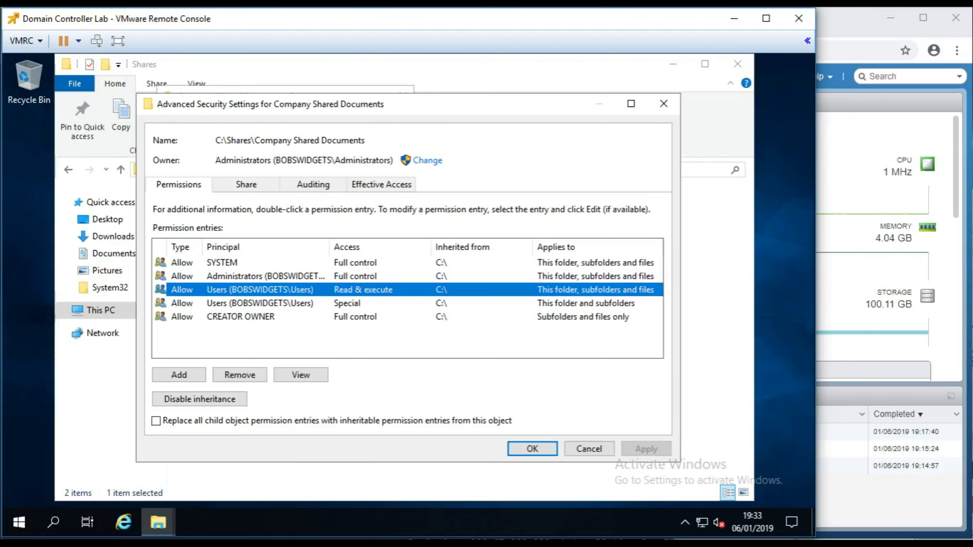
Step: Start a new permission entry for Company Shared Documents and open the selection of its principal
click(170, 380)
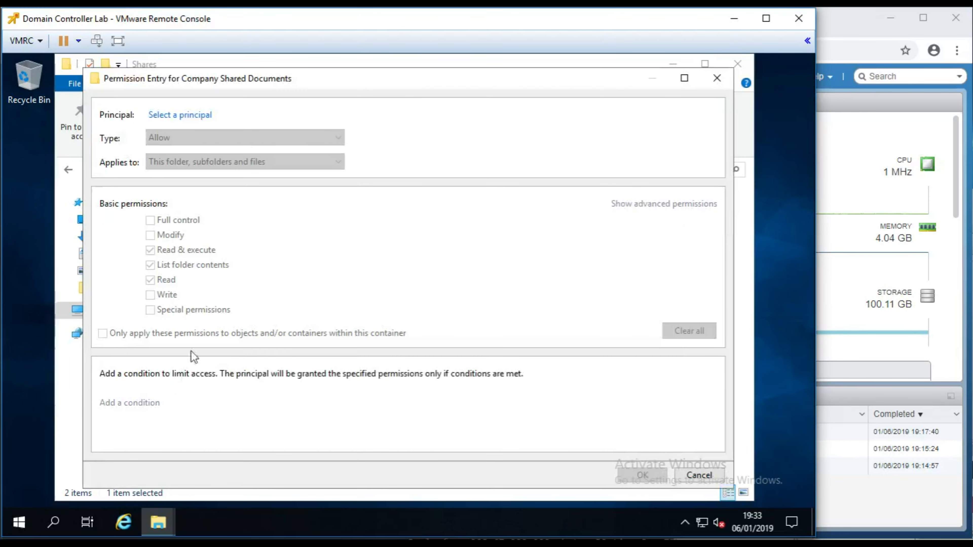
click(186, 114)
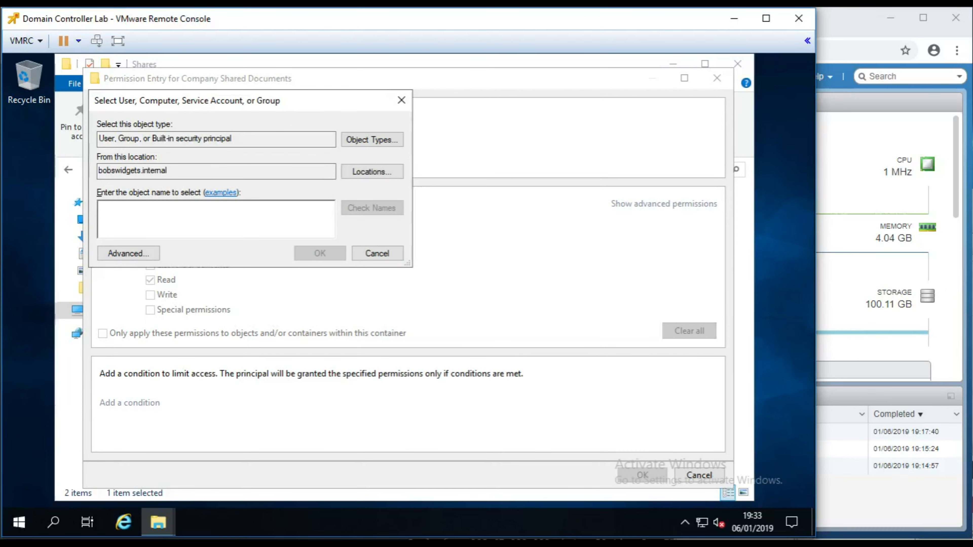
text(users)
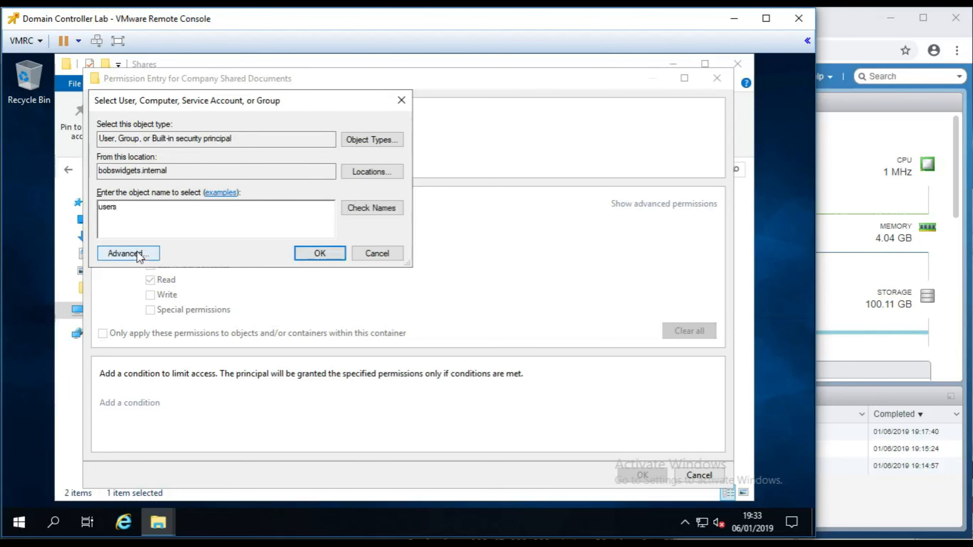
key(ctrl+a)
key(BackSpace)
Step: Find the Users group with an advanced search of bobswidgets.internal and set it as the entry's principal
click(127, 252)
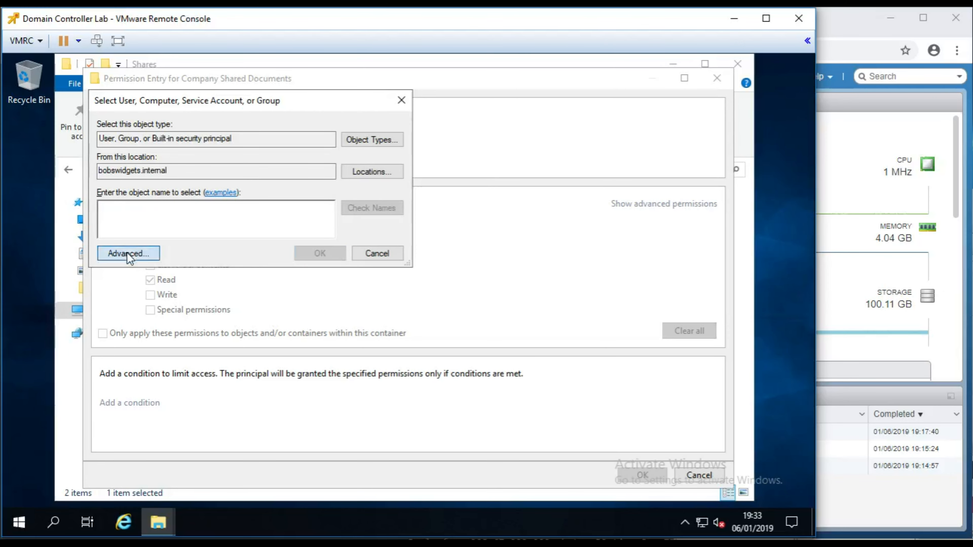
click(424, 236)
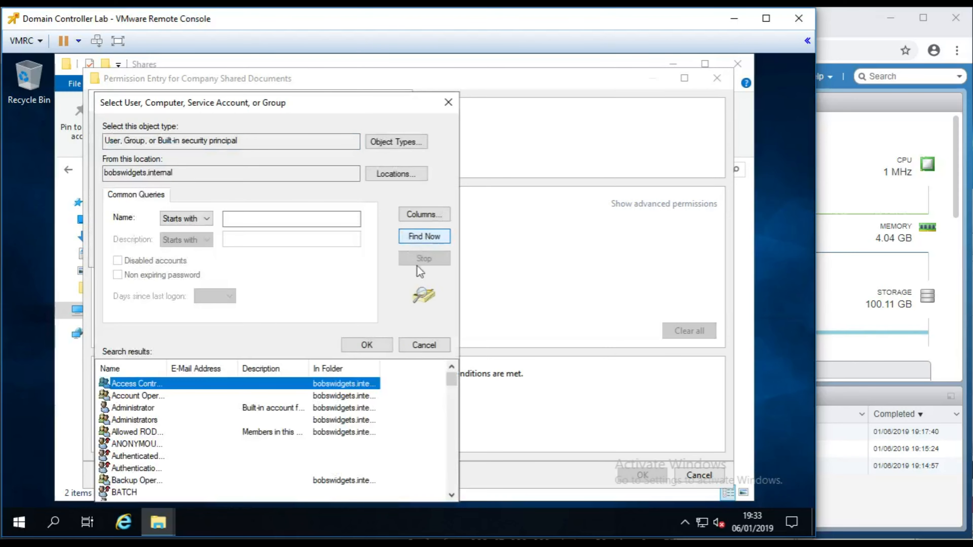
click(215, 420)
drag(449, 388, 441, 466)
click(108, 420)
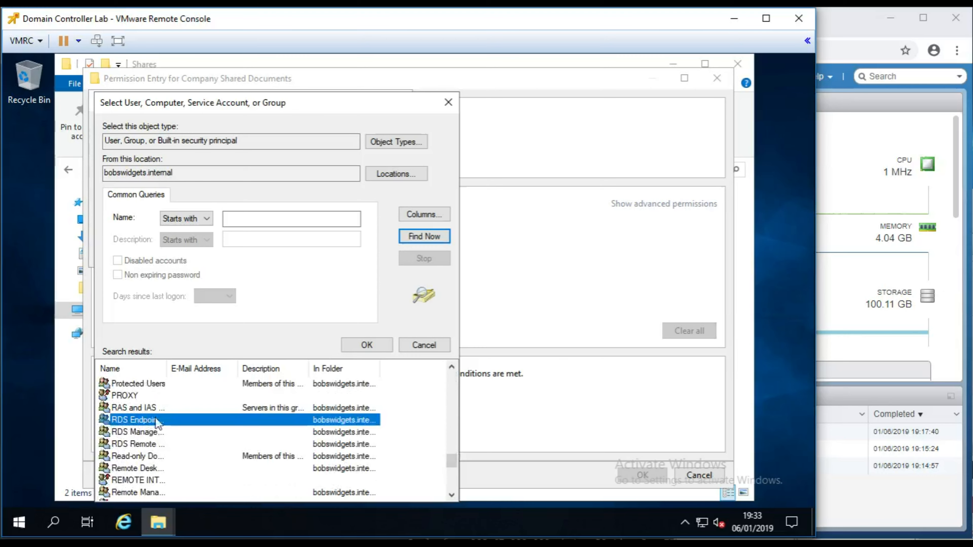
key(u)
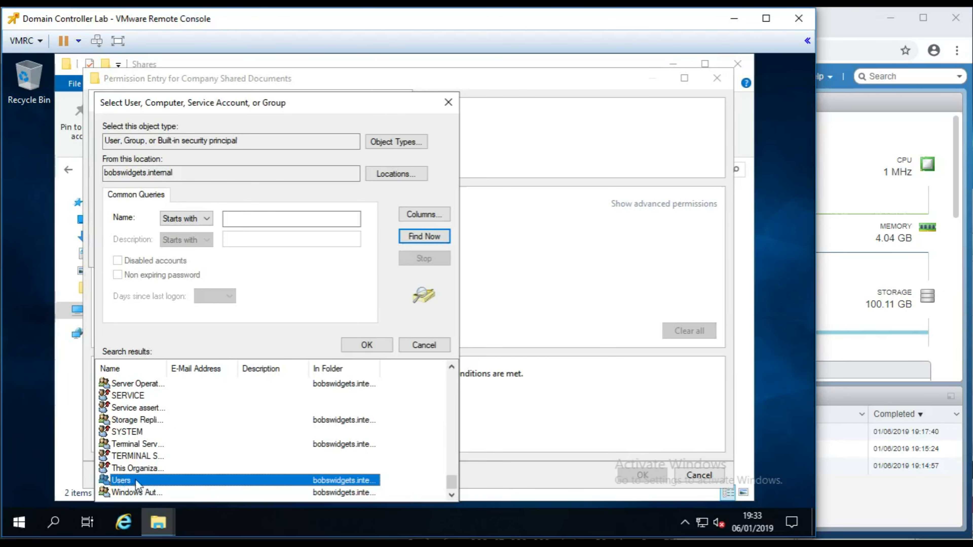
double_click(123, 482)
click(306, 254)
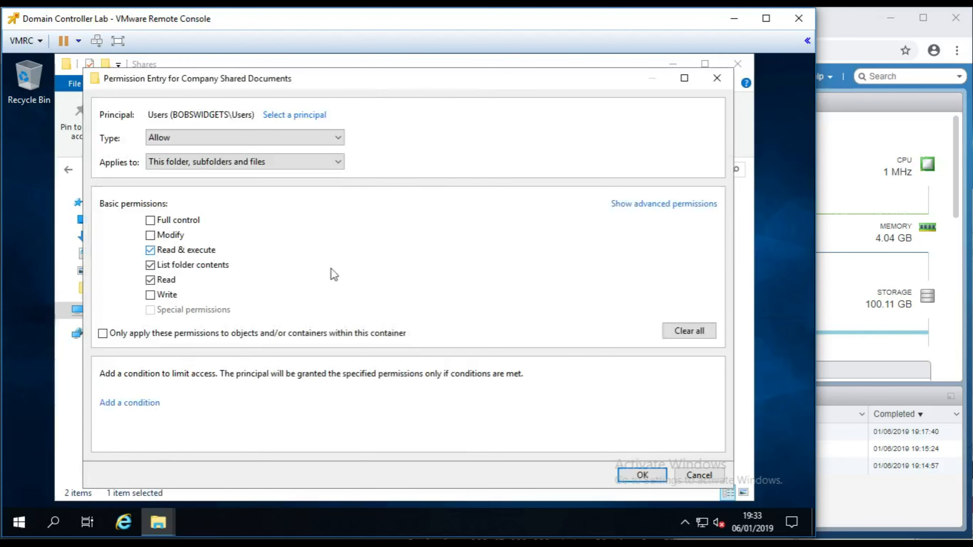
Step: Allow Users Write and Modify on Company Shared Documents, save the entry and close the folder's properties
click(152, 296)
click(151, 236)
click(649, 472)
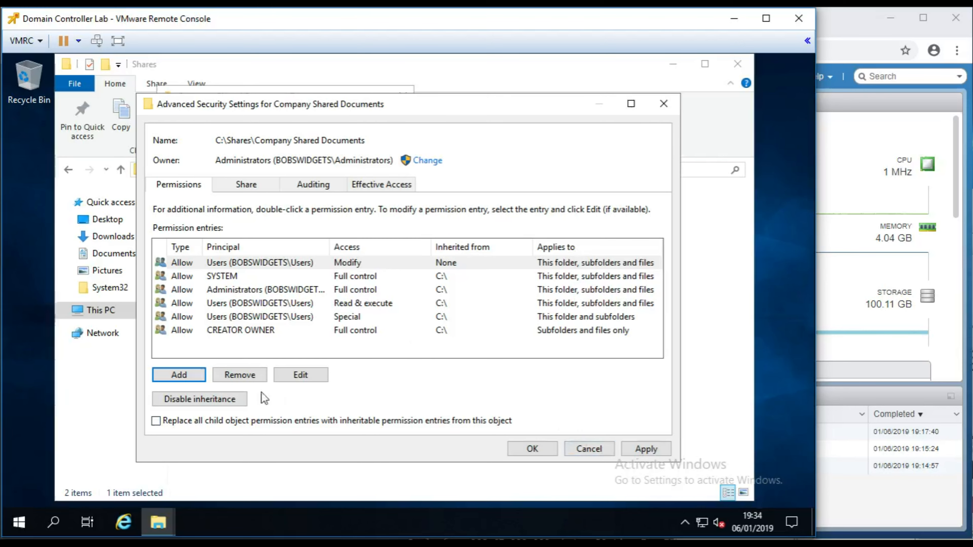
click(539, 451)
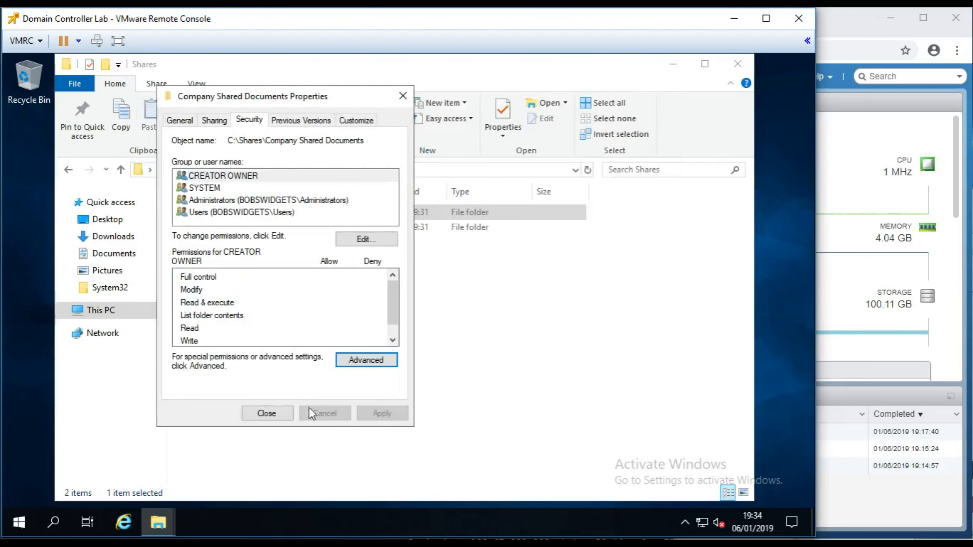
click(273, 417)
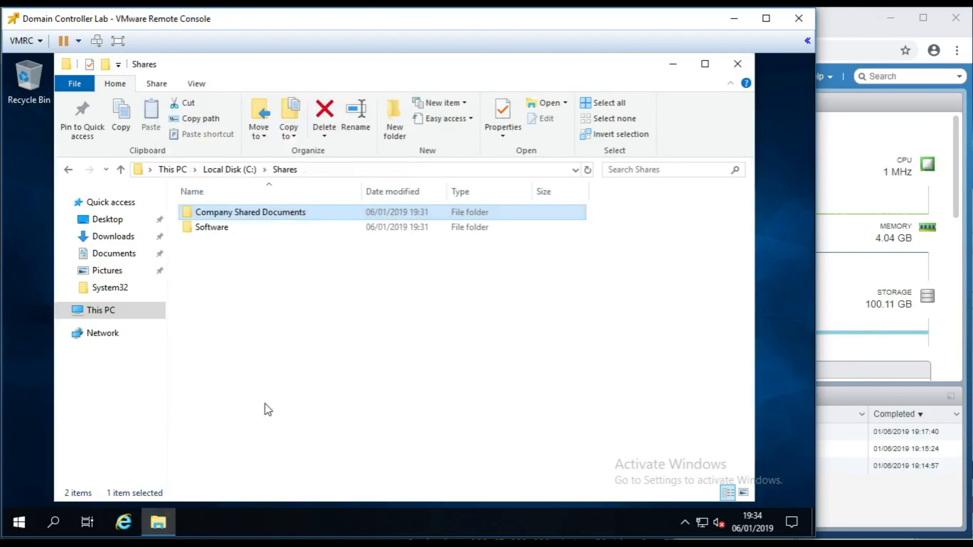
Step: Share the Software folder through Advanced Sharing and allow Everyone Full Control in its share permissions
click(208, 232)
right_click(209, 229)
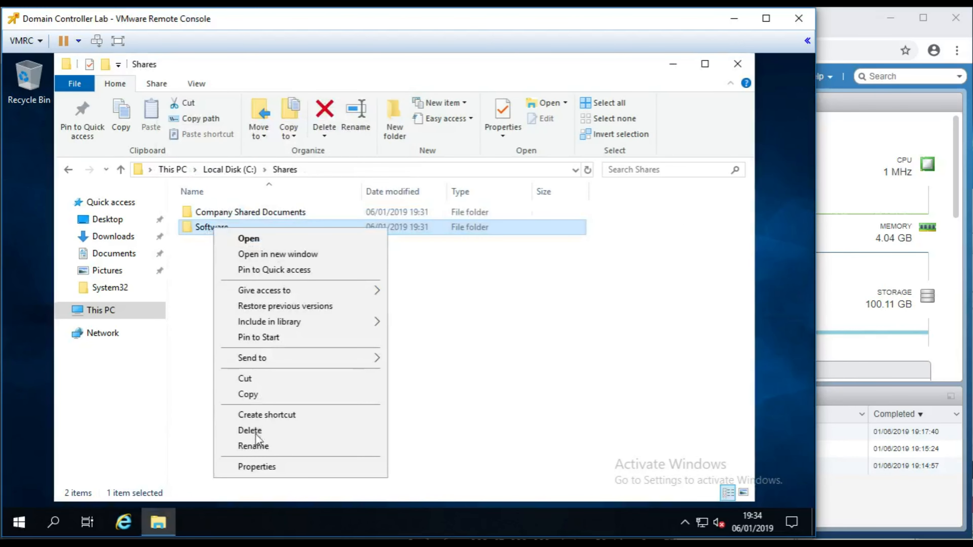
click(261, 468)
click(276, 193)
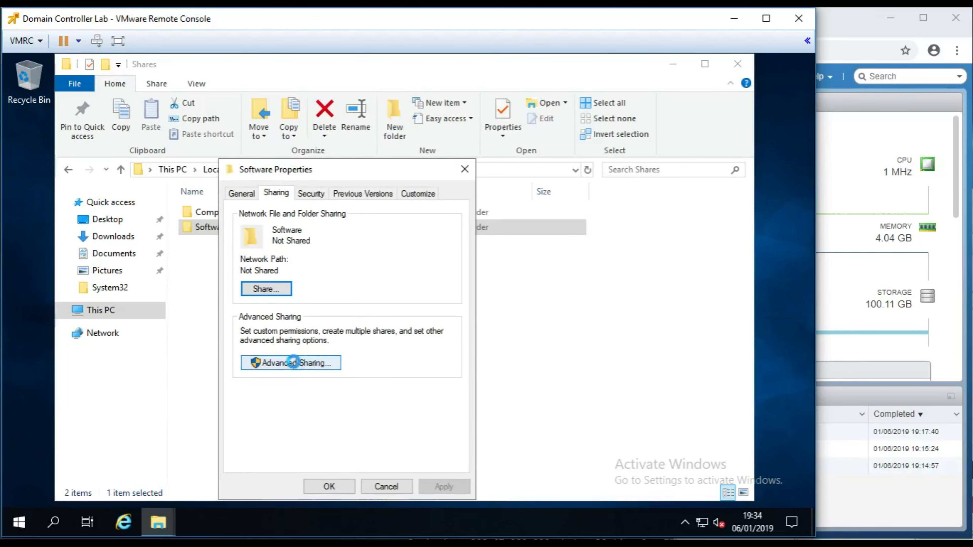
click(290, 363)
click(264, 219)
click(276, 388)
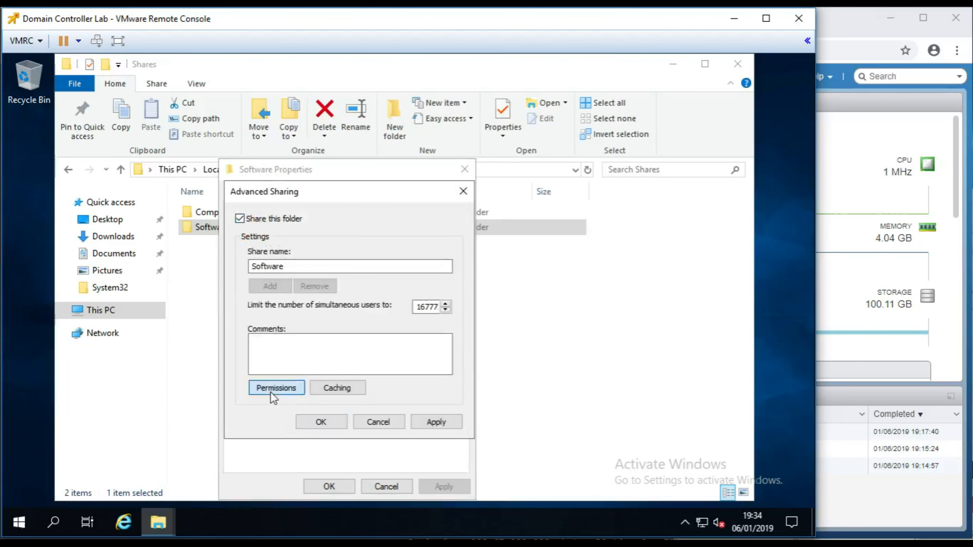
click(405, 363)
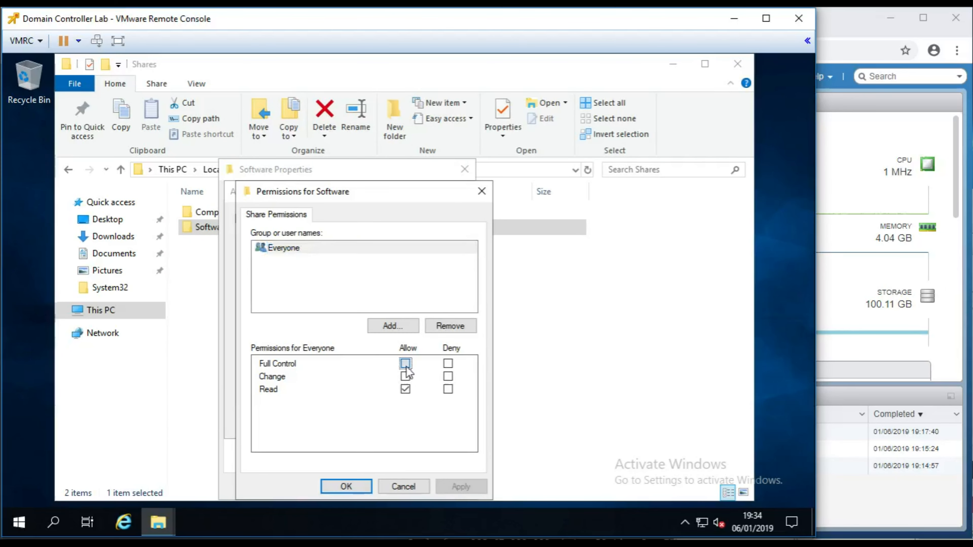
click(346, 486)
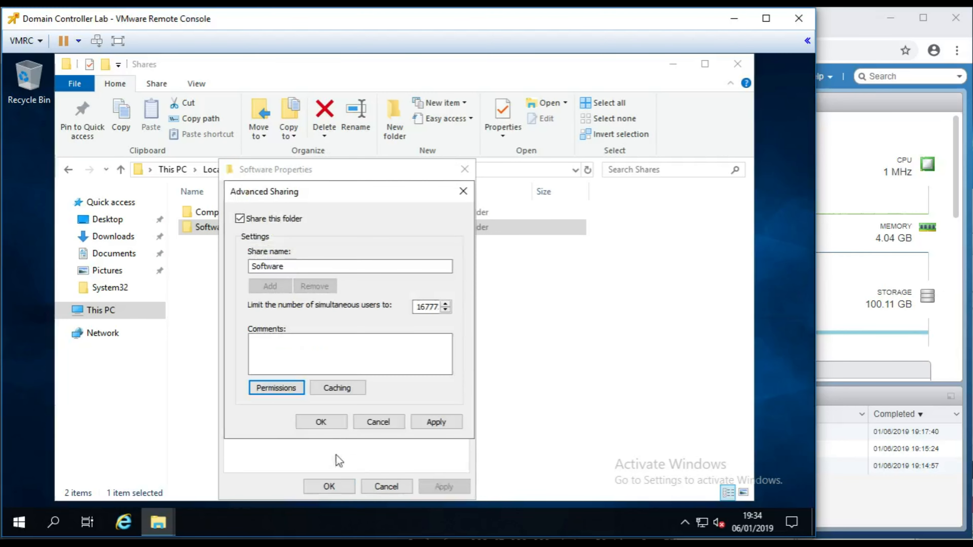
click(323, 422)
Step: Open the advanced security settings of the Software folder and examine its Administrators and Users permission entries
click(311, 193)
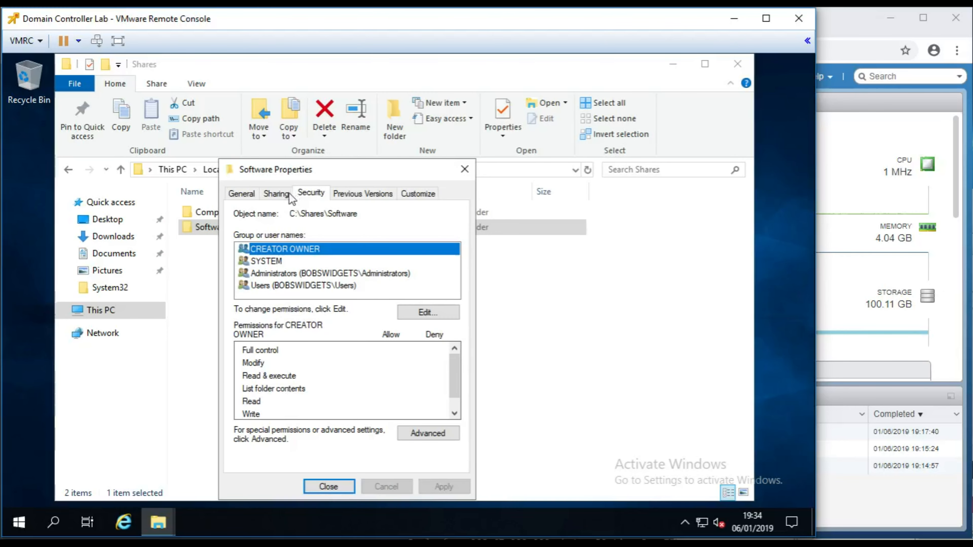
click(427, 433)
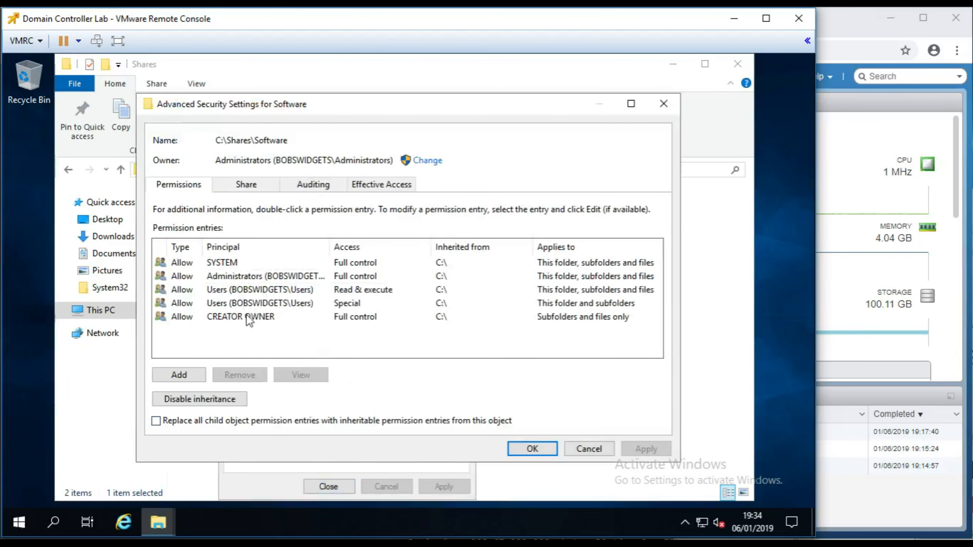
click(360, 277)
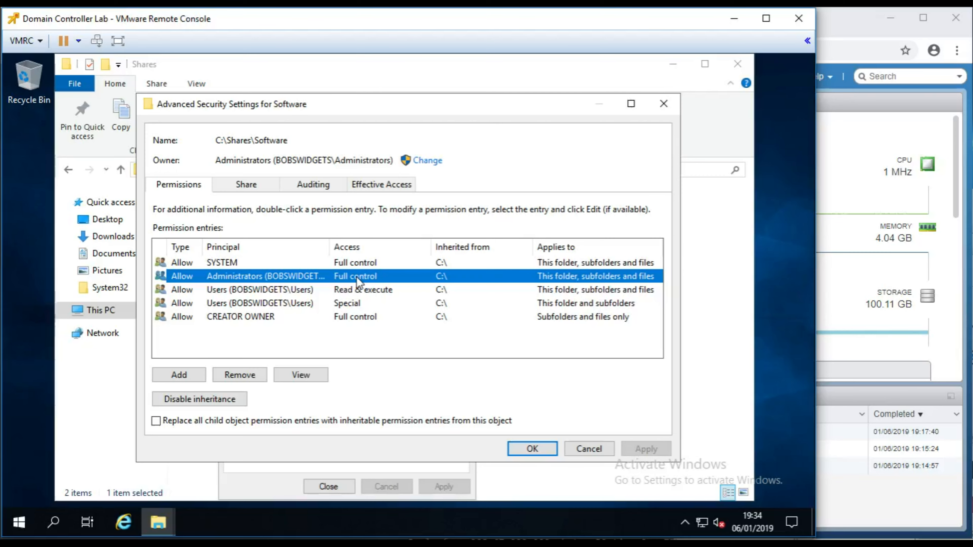
click(285, 290)
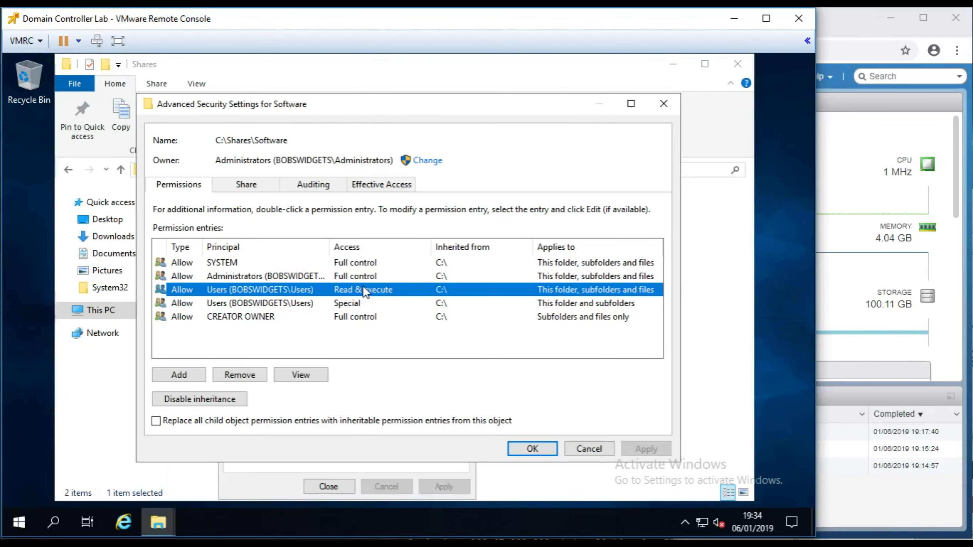
key(Tab)
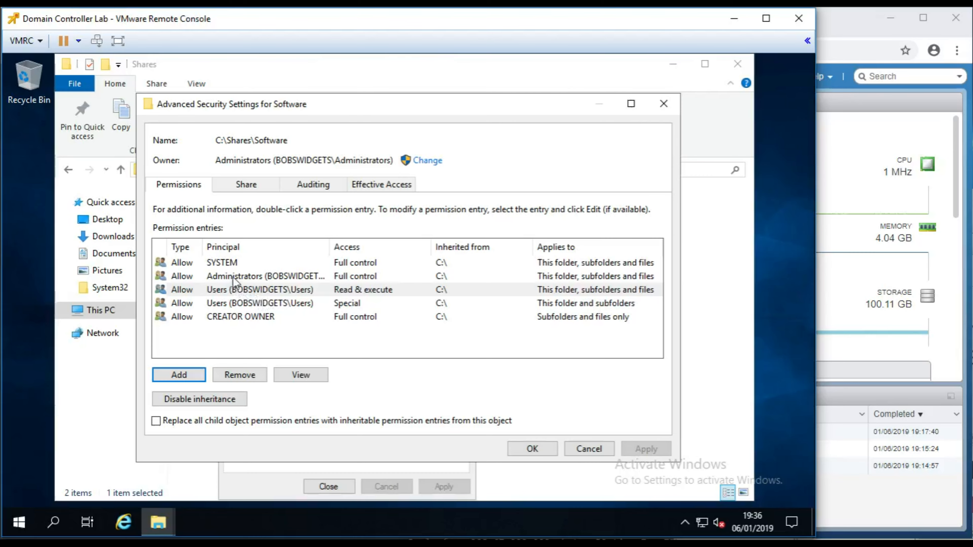
click(247, 278)
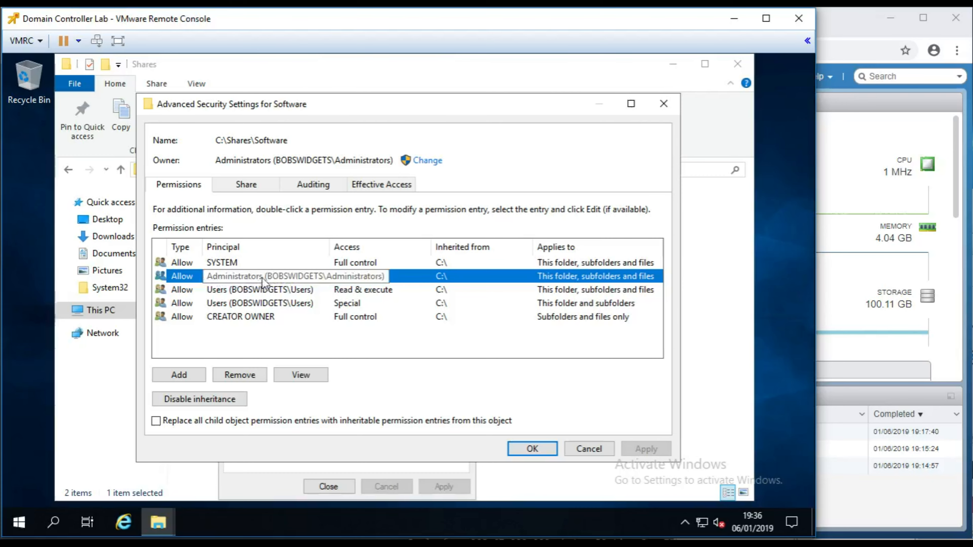
click(233, 292)
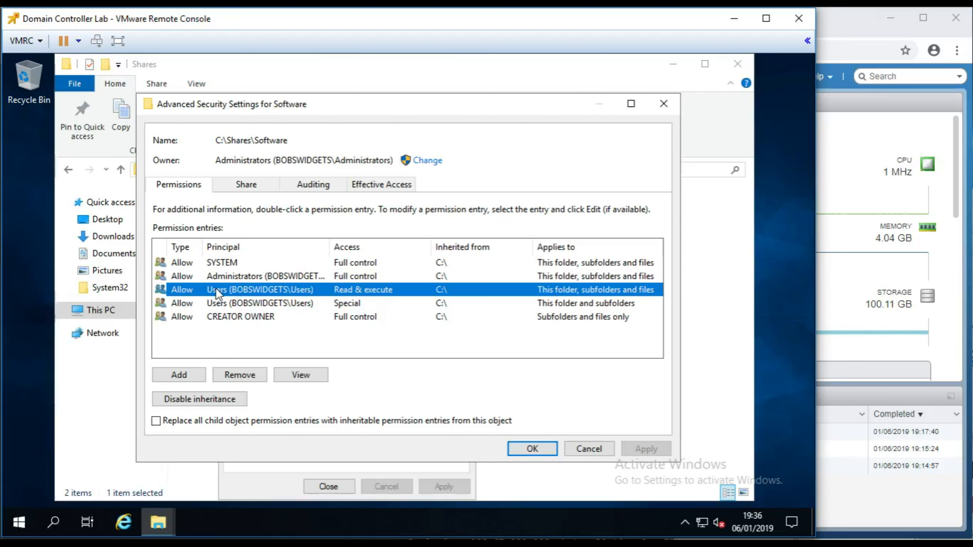
Step: Add a permission entry for Software and set Domain Computers as its principal through an advanced search of bobswidgets.internal
click(183, 374)
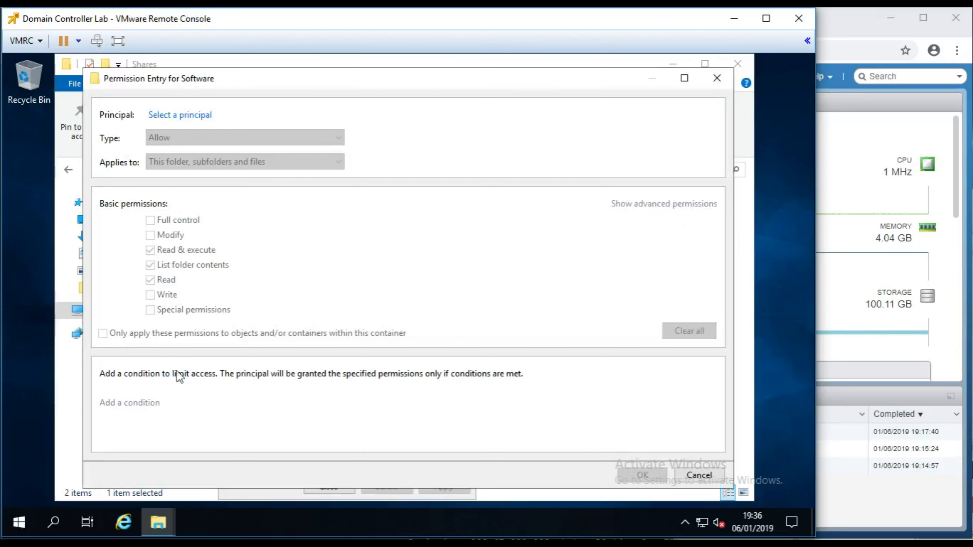
click(177, 115)
click(138, 250)
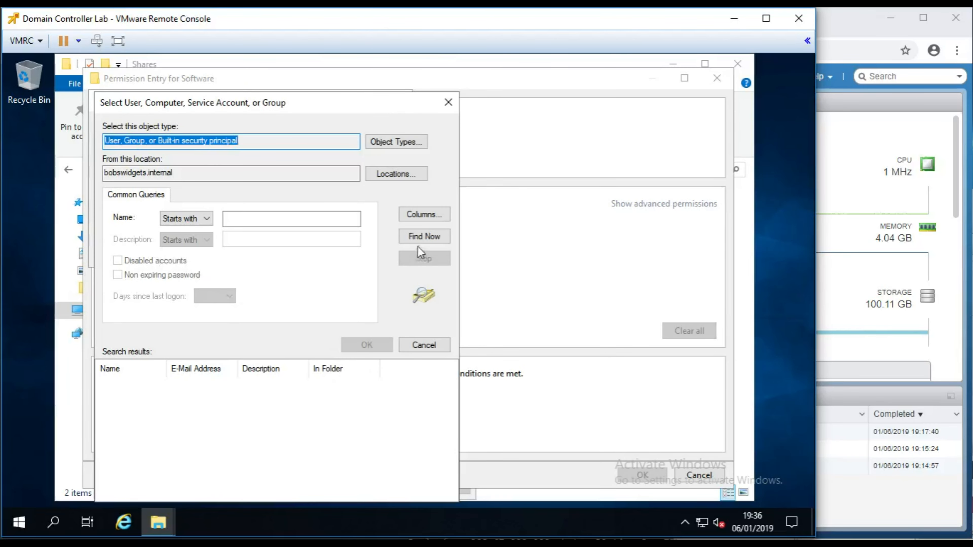
click(418, 239)
scroll(453, 404, down, 3)
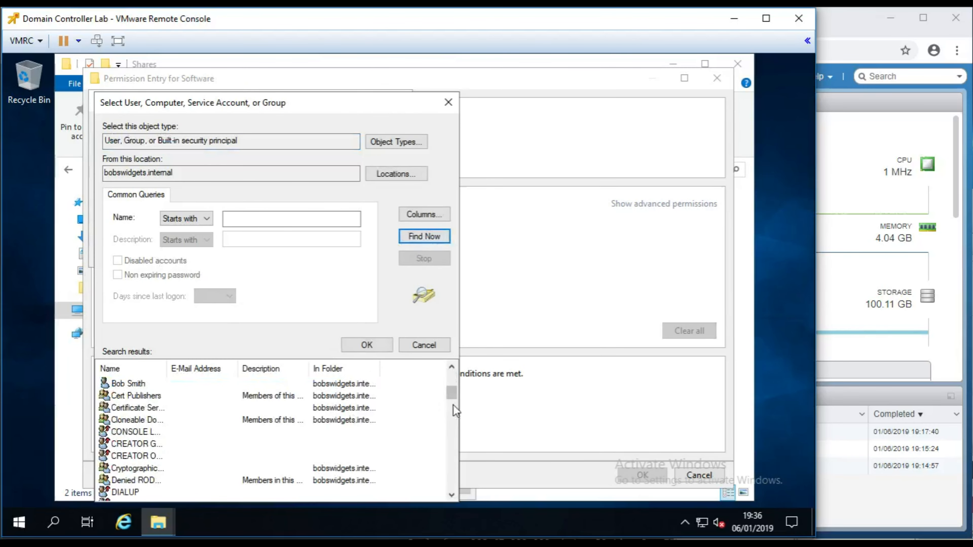
click(453, 406)
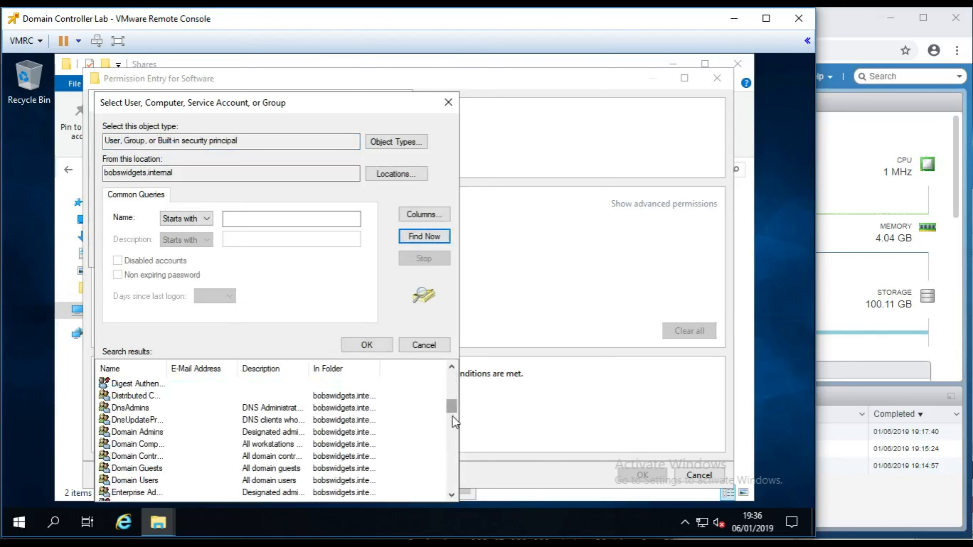
double_click(167, 368)
click(145, 446)
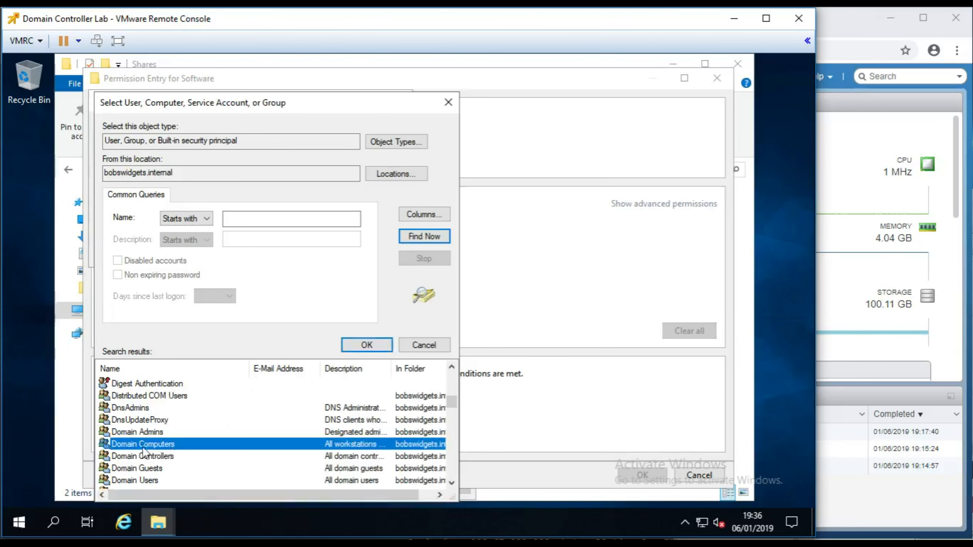
double_click(122, 442)
click(314, 253)
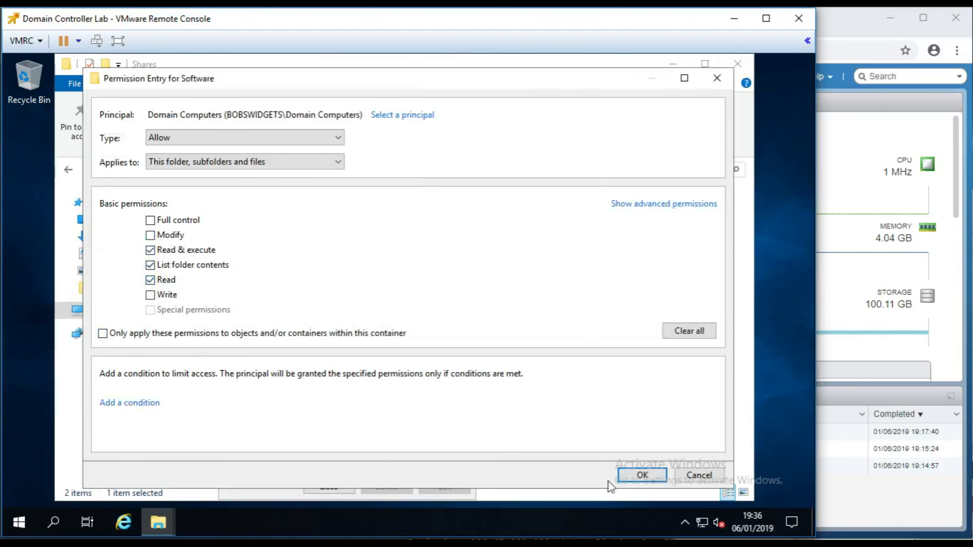
Step: Save the Domain Computers entry with Read & execute, List folder contents and Read allowed, then close the folder's properties and the Shares window
click(642, 476)
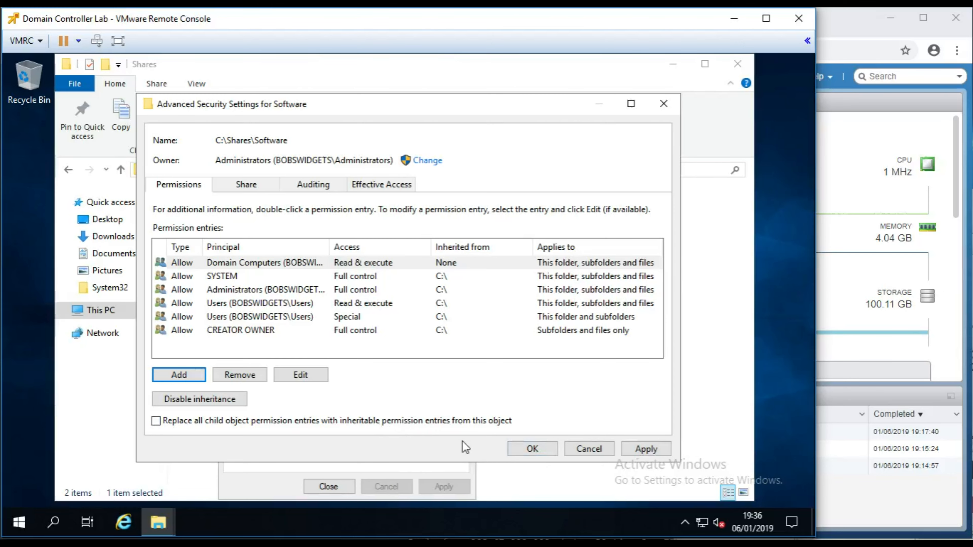
click(532, 450)
click(328, 486)
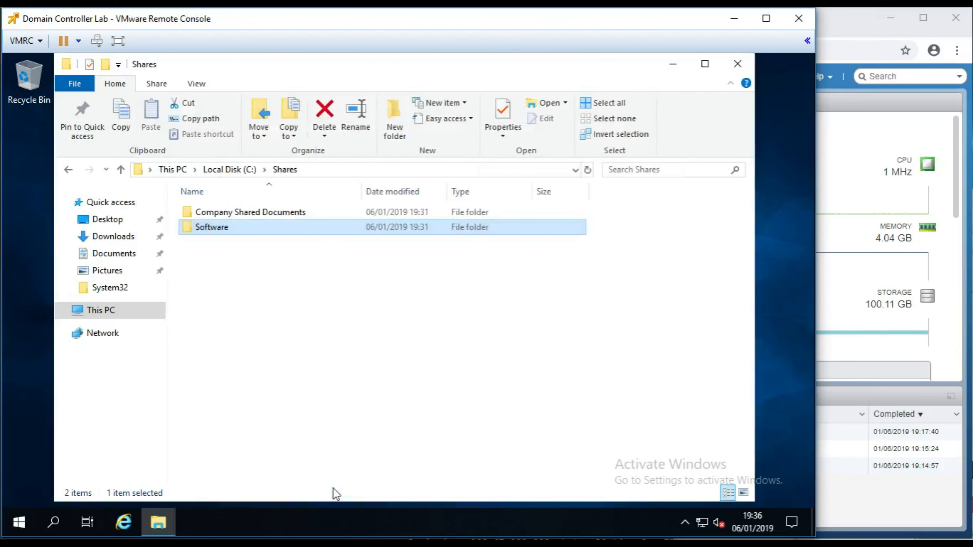
click(736, 65)
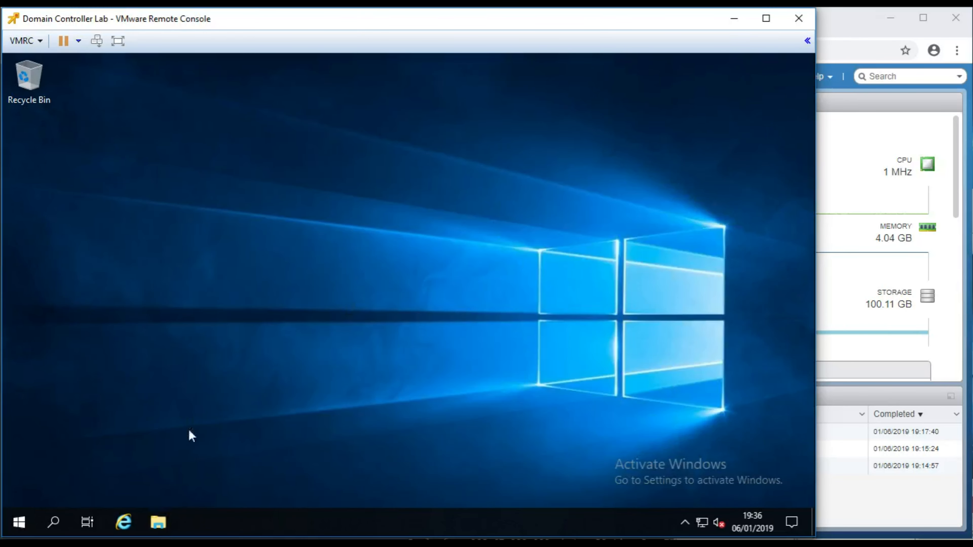
Step: Open Computer Management from the Administrative Tools in Control Panel
click(21, 522)
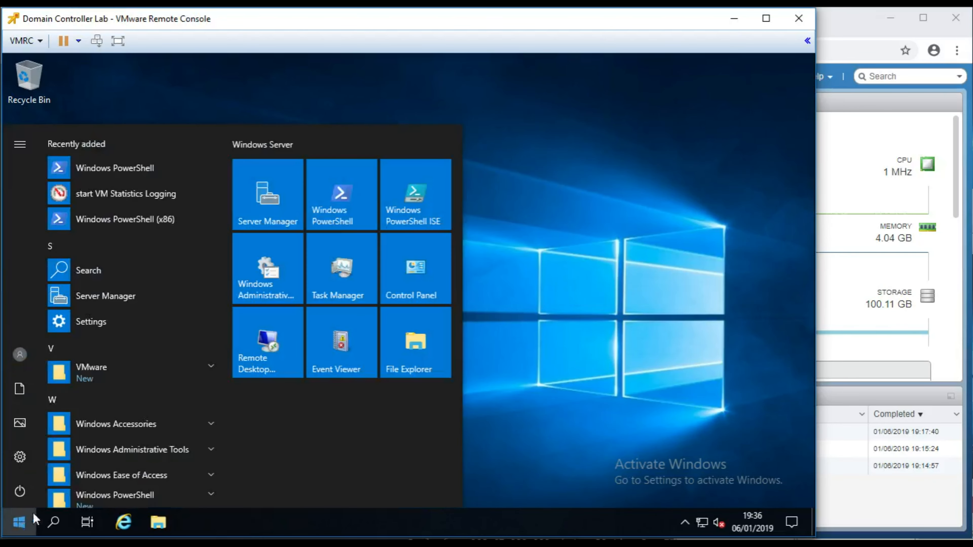
click(420, 267)
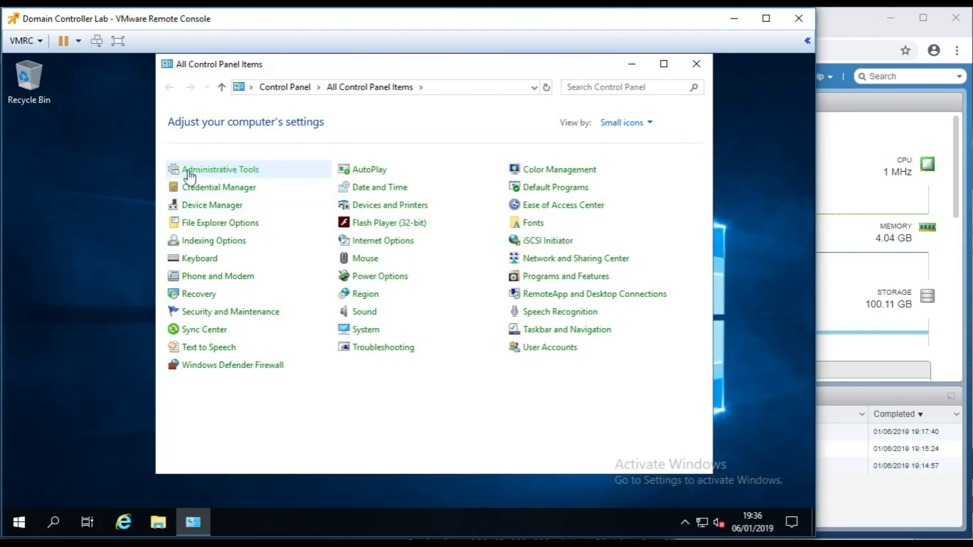
click(212, 171)
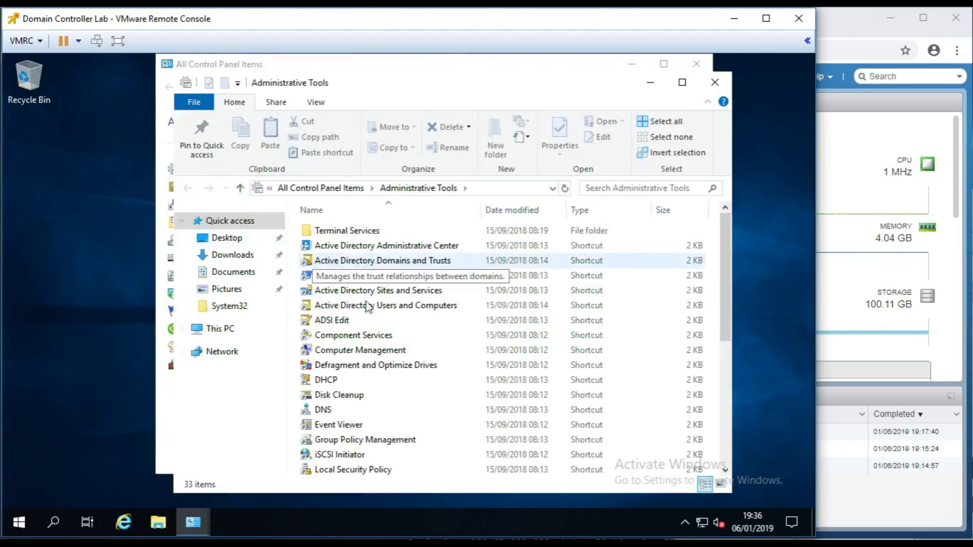
double_click(343, 353)
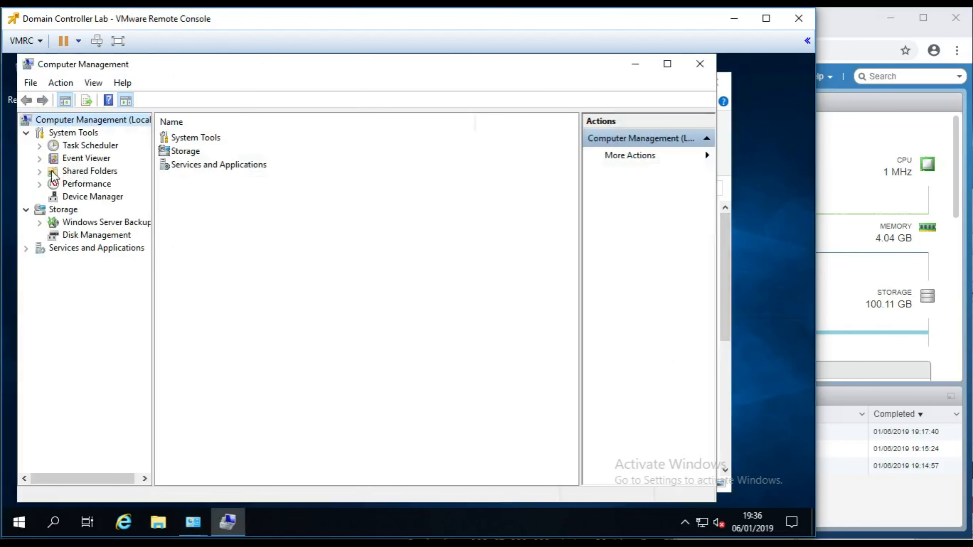
Step: Show the Shares list under Shared Folders and widen its Share Name column
click(40, 171)
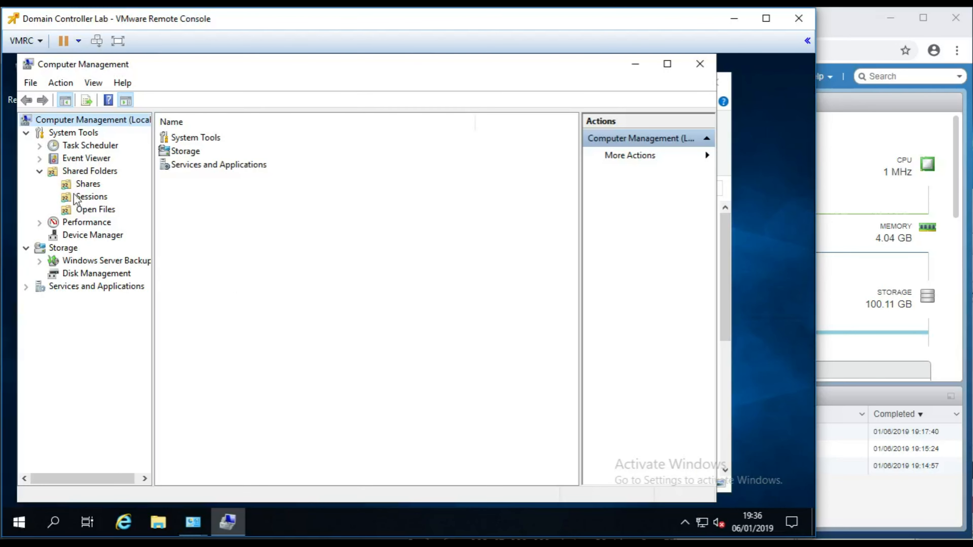
click(86, 184)
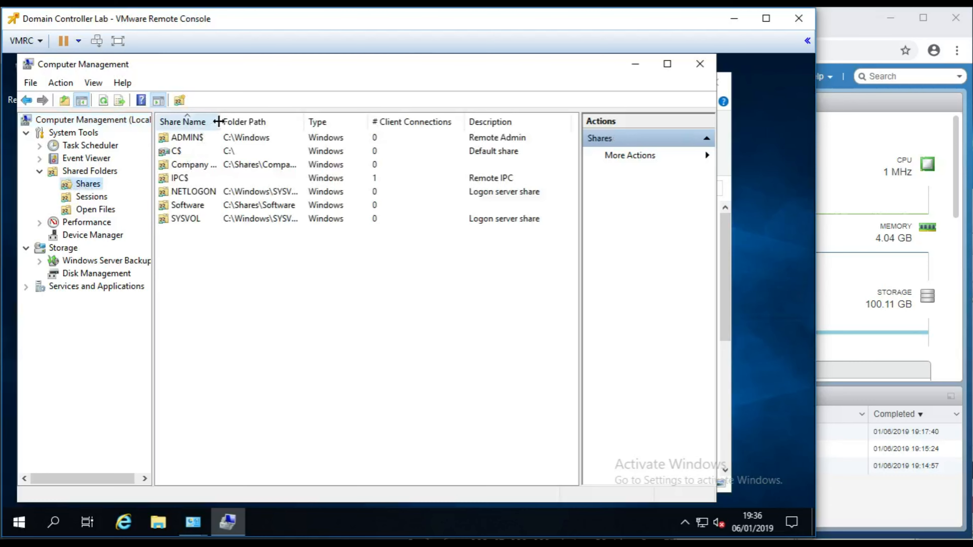
drag(218, 121, 263, 121)
Step: Examine the built-in shares ADMIN$, C$, IPC$, NETLOGON and SYSVOL, and the Company Shared Documents and Software shares
click(180, 140)
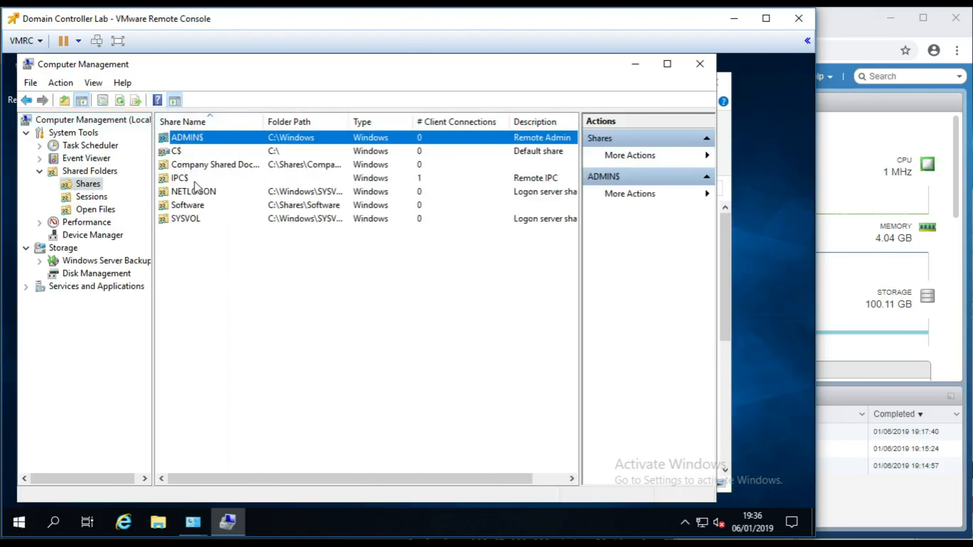
shift+click(195, 191)
ctrl+click(198, 219)
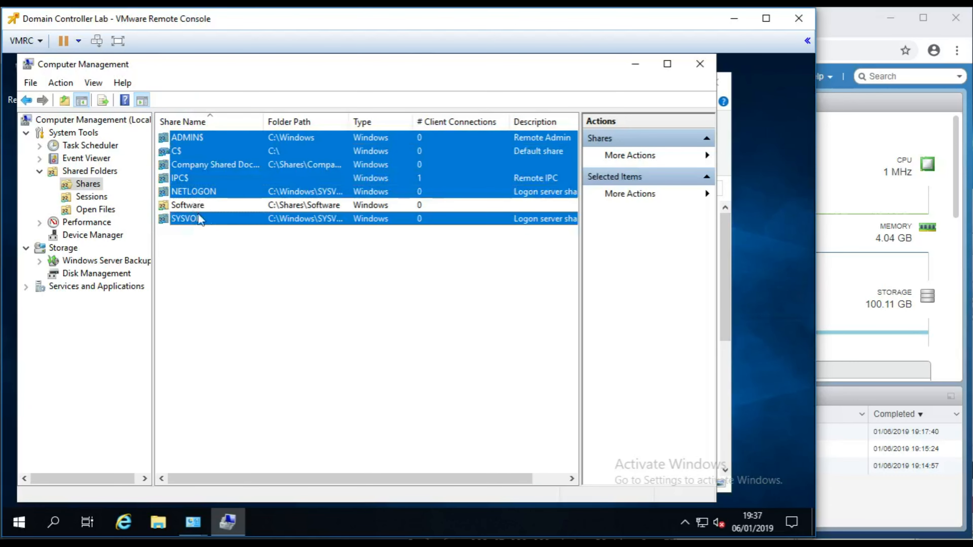
click(203, 165)
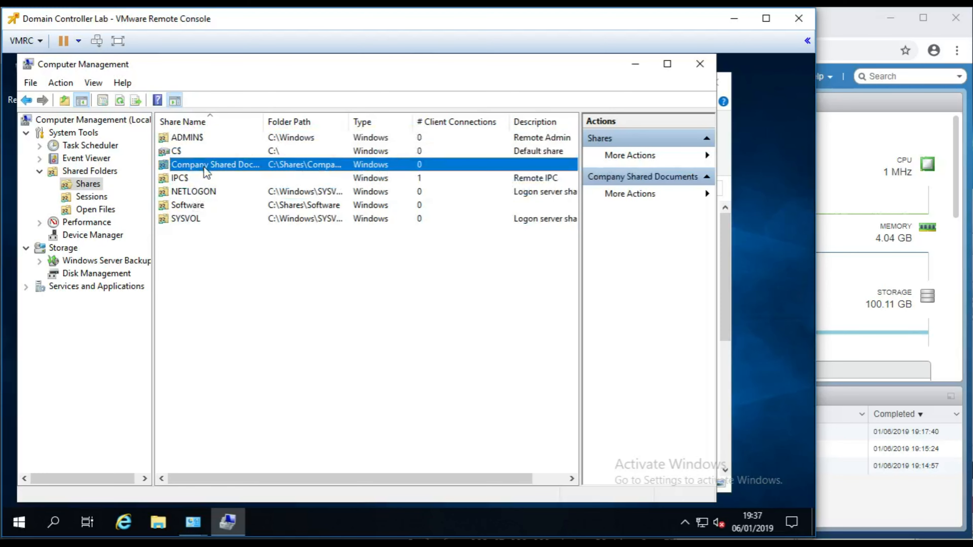
click(188, 139)
shift+click(189, 152)
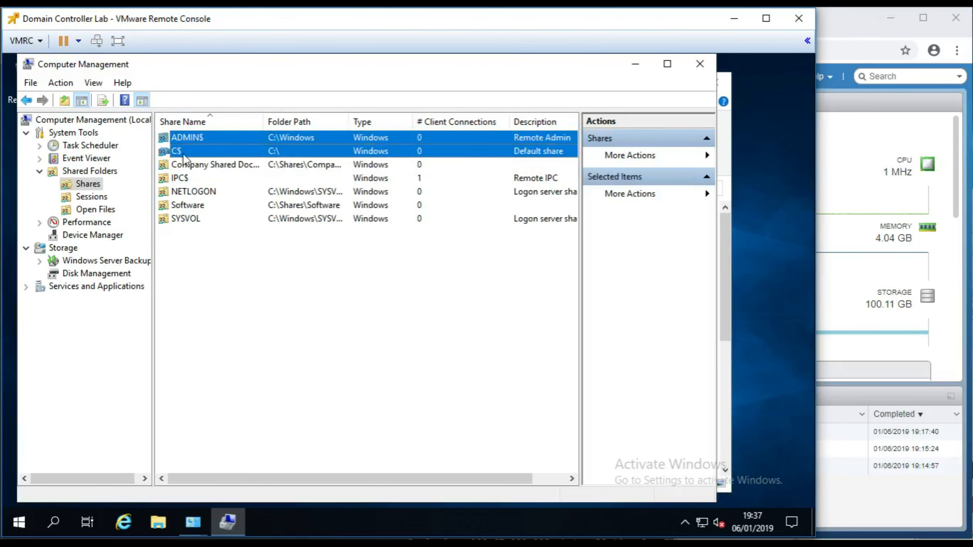
ctrl+click(185, 179)
ctrl+click(190, 192)
ctrl+click(197, 219)
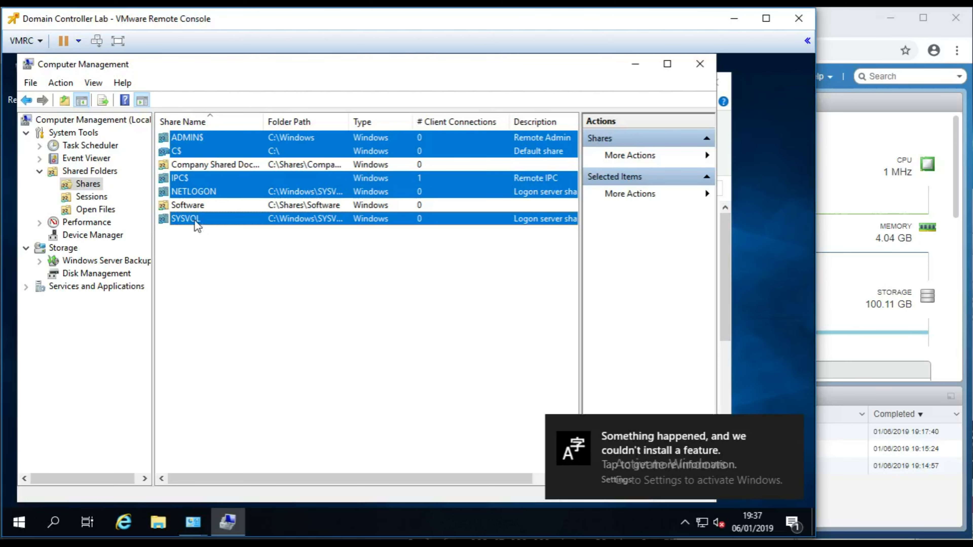
click(254, 165)
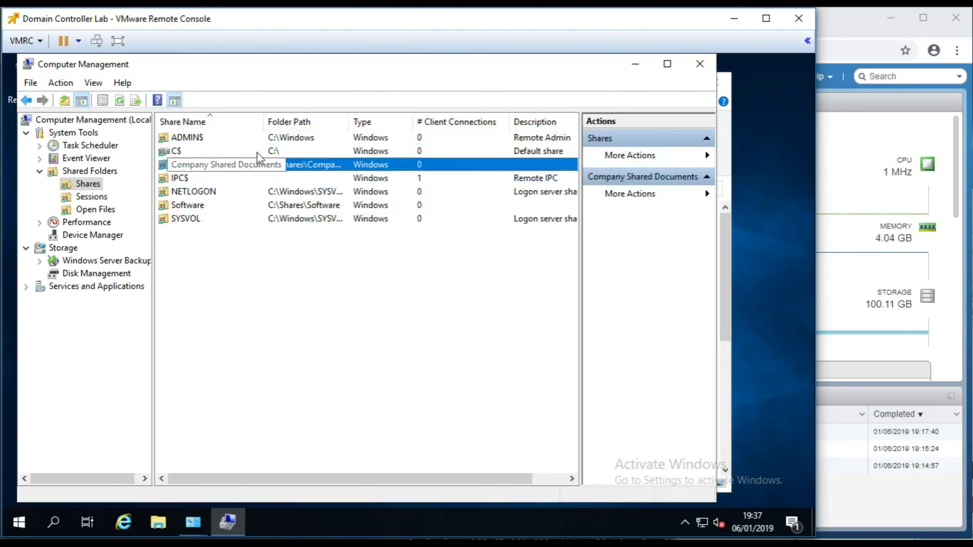
click(198, 206)
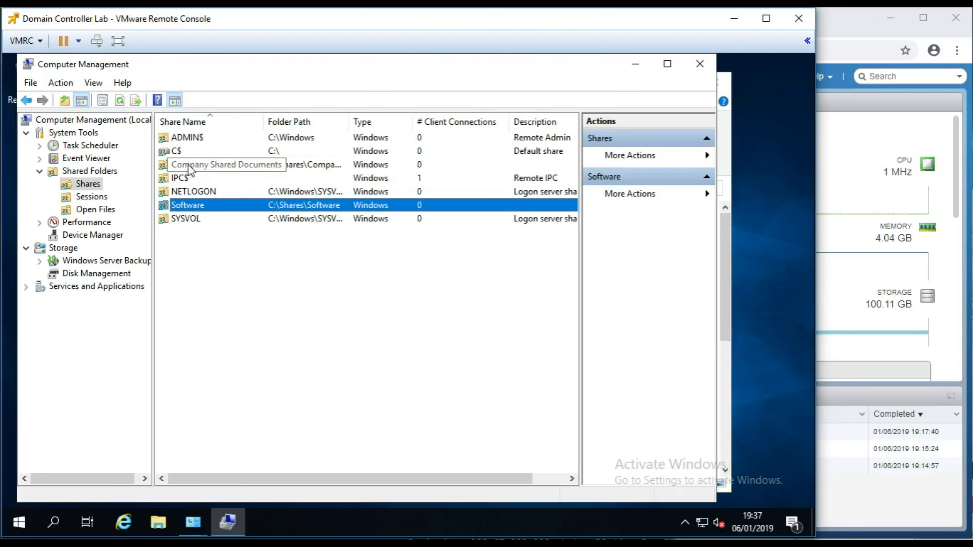
Step: Switch to the Windows 10 Bobs PC virtual machine in VMware Remote Console
key(alt+Tab)
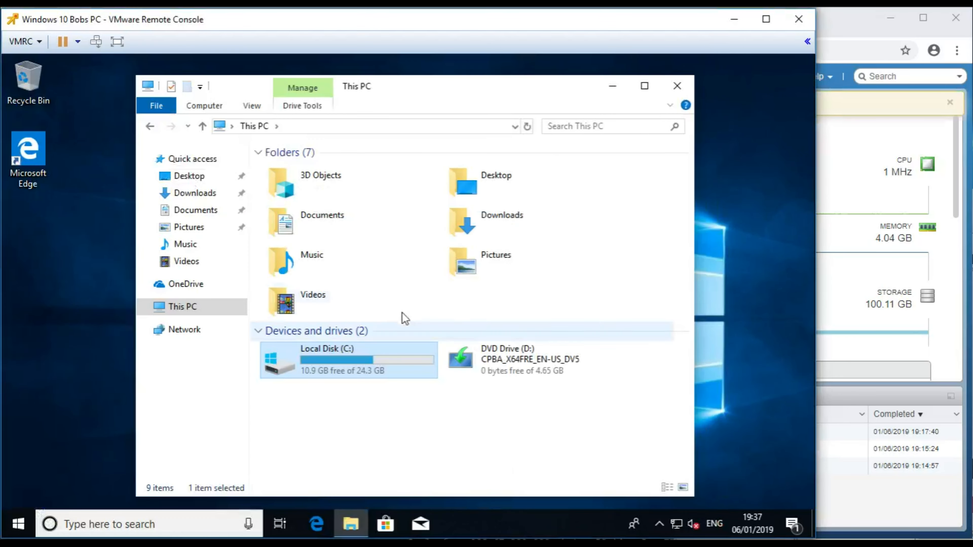
key(alt+Tab)
key(alt+Tab)
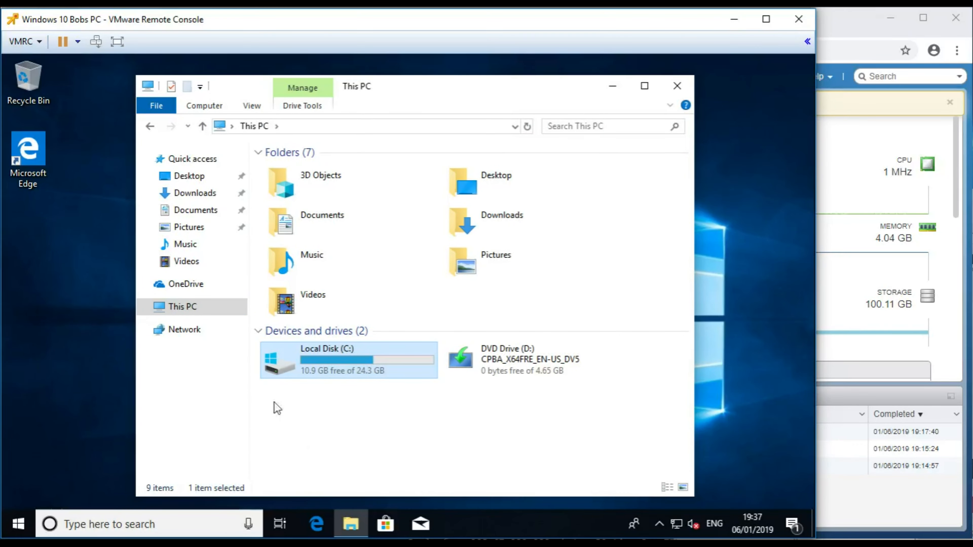
Step: Browse the Network location in File Explorer and try to change the network discovery and file sharing setting
click(187, 331)
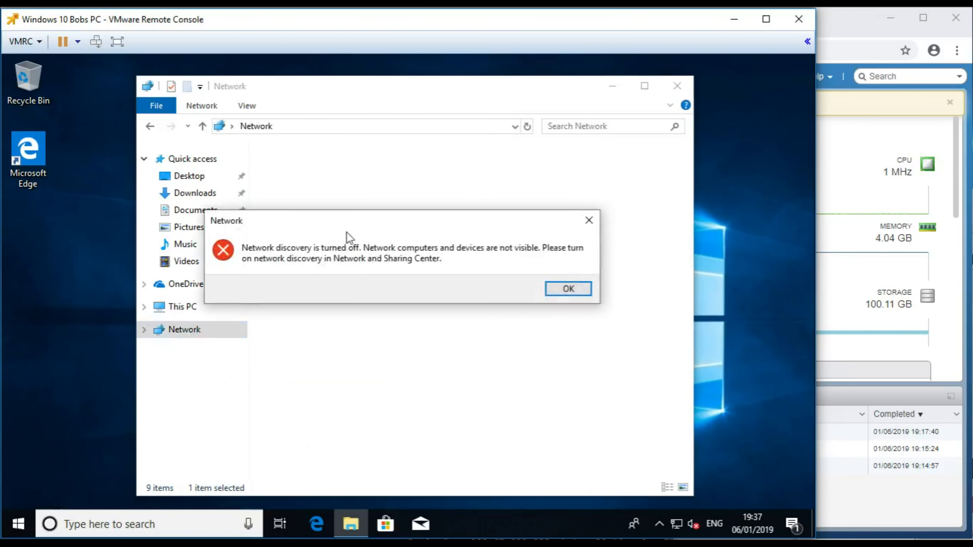
click(571, 291)
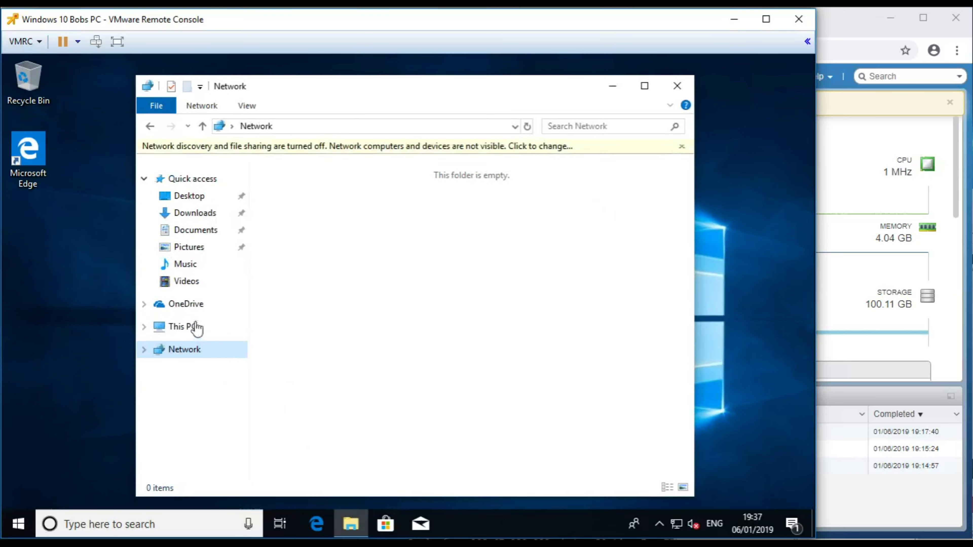
click(329, 149)
click(379, 160)
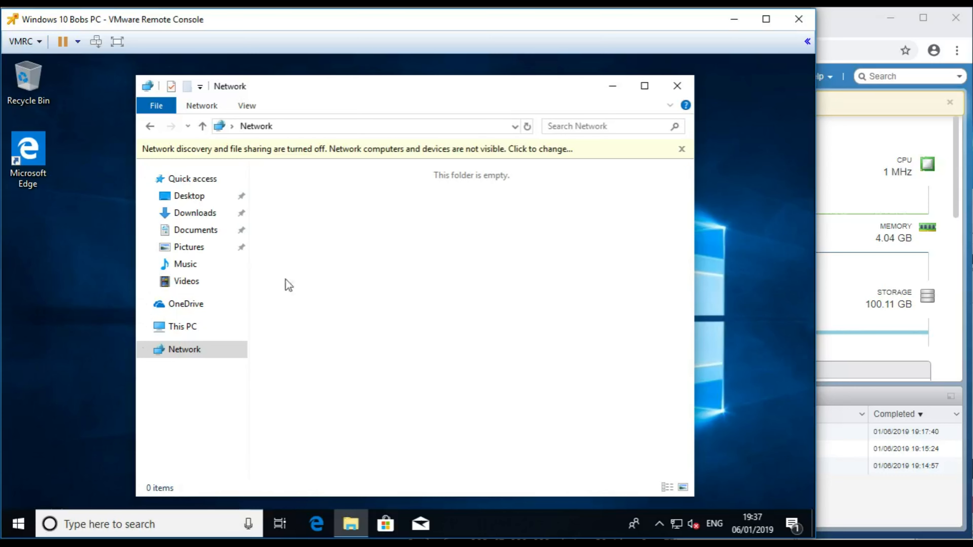
Step: Open the Run dialog on the Windows 10 PC and clear its Open field
right_click(20, 524)
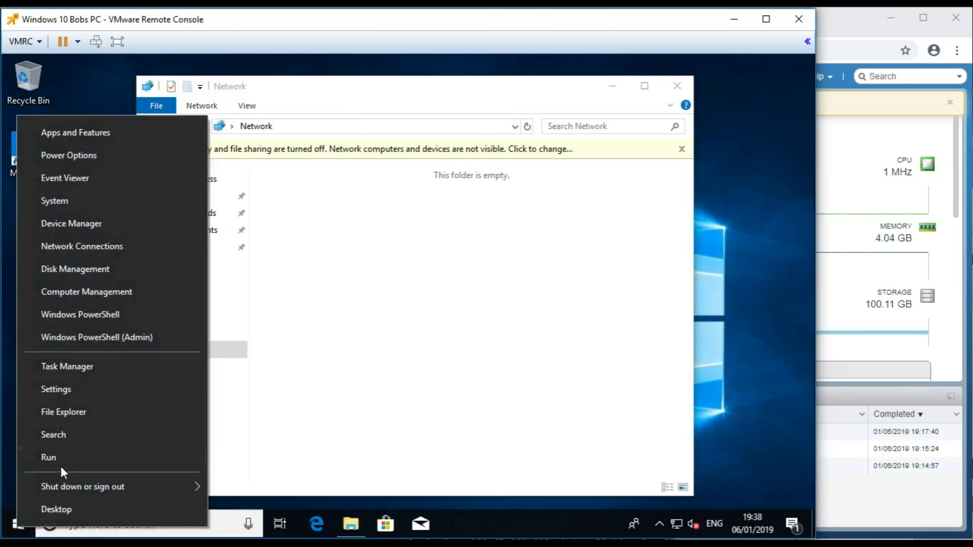
click(54, 462)
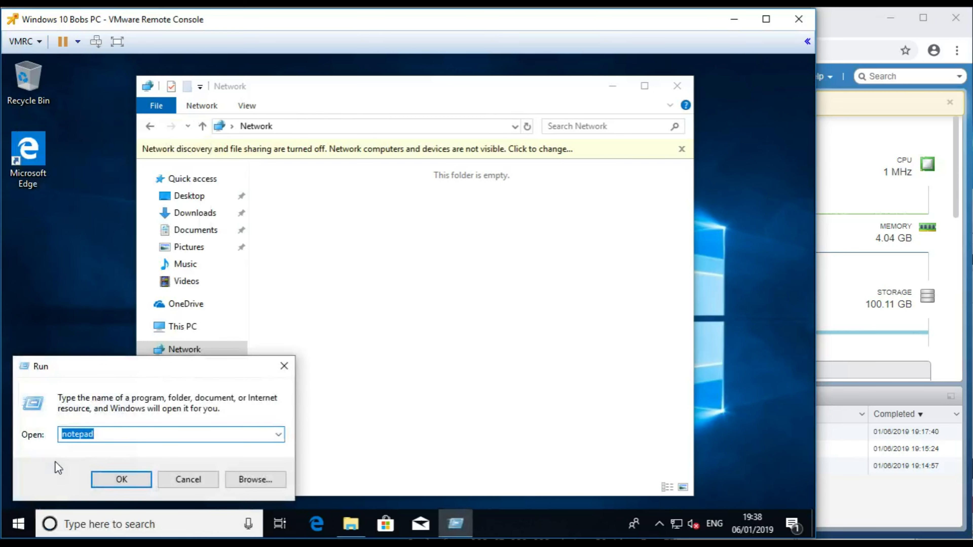
text(#)
key(BackSpace)
key(BackSpace)
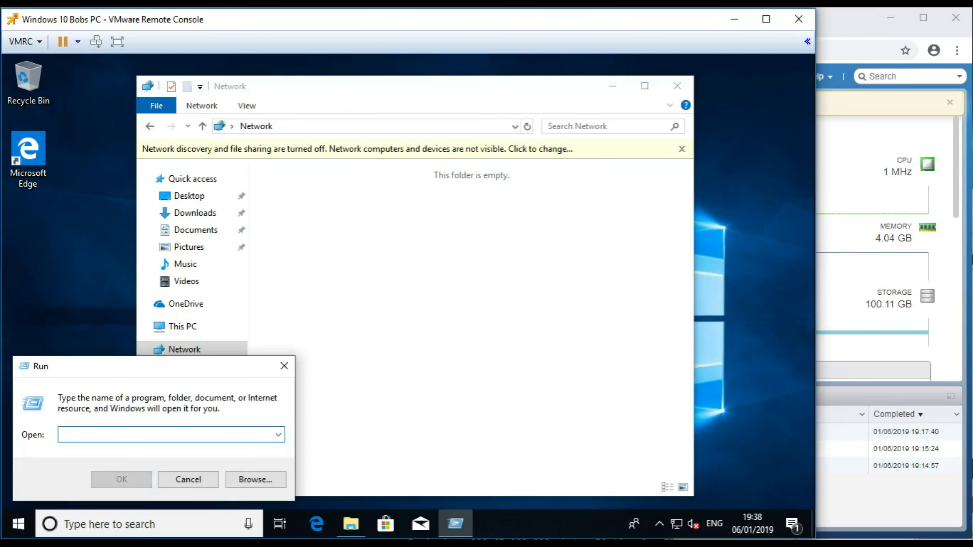
click(39, 44)
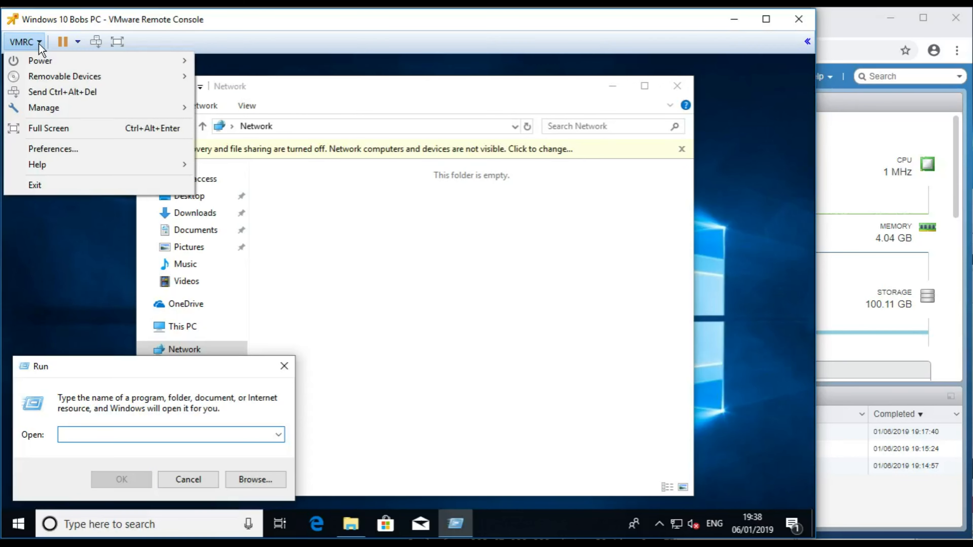
click(733, 357)
Step: Search Windows for "keyboard" and launch the On-Screen Keyboard app
click(17, 524)
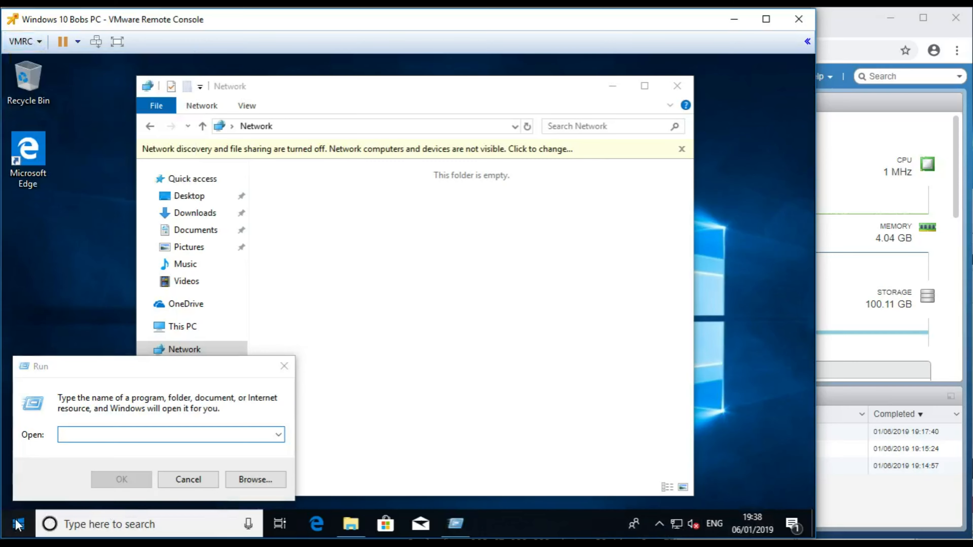
text(keyboard)
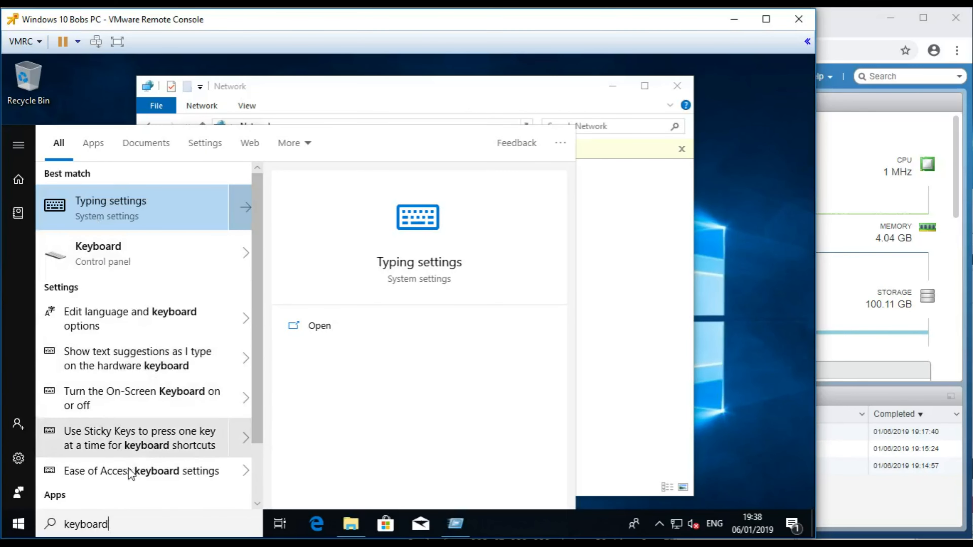
drag(256, 386, 255, 437)
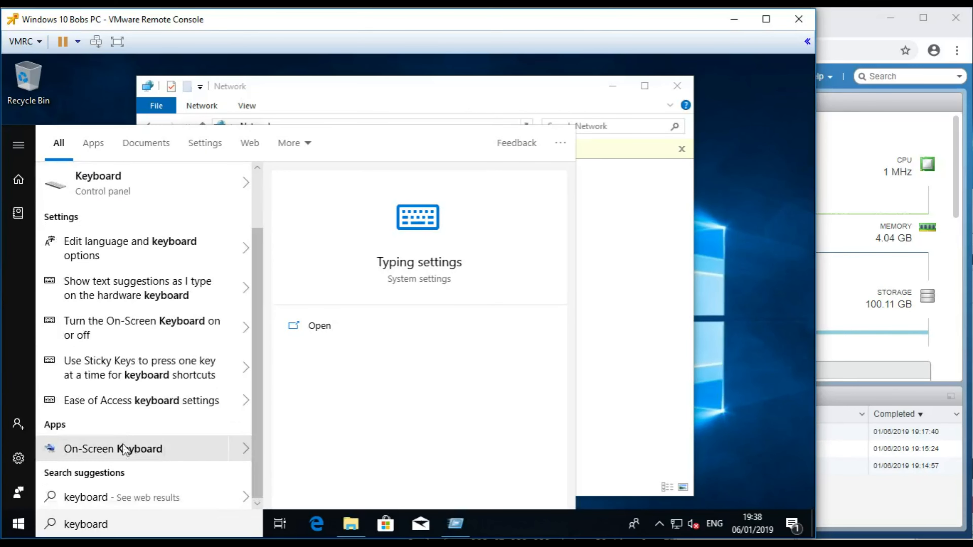
click(123, 450)
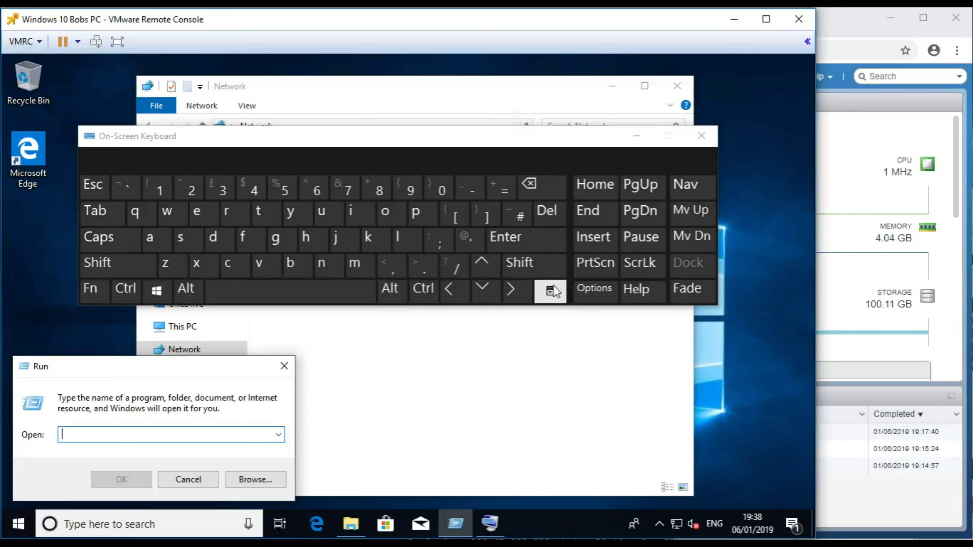
Step: Switch the input language to the layout with a backslash key and enter \\ in the Run dialog
click(705, 519)
click(701, 440)
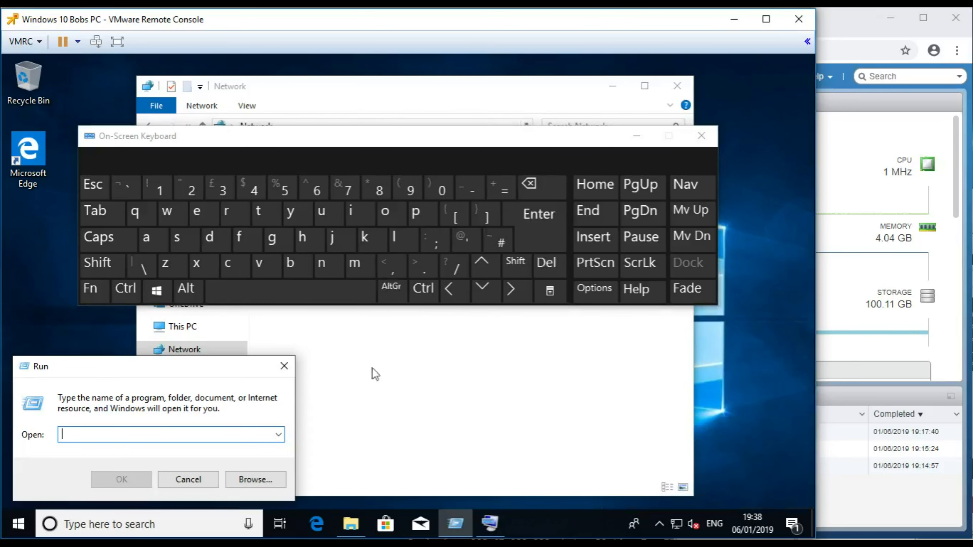
click(141, 270)
click(137, 267)
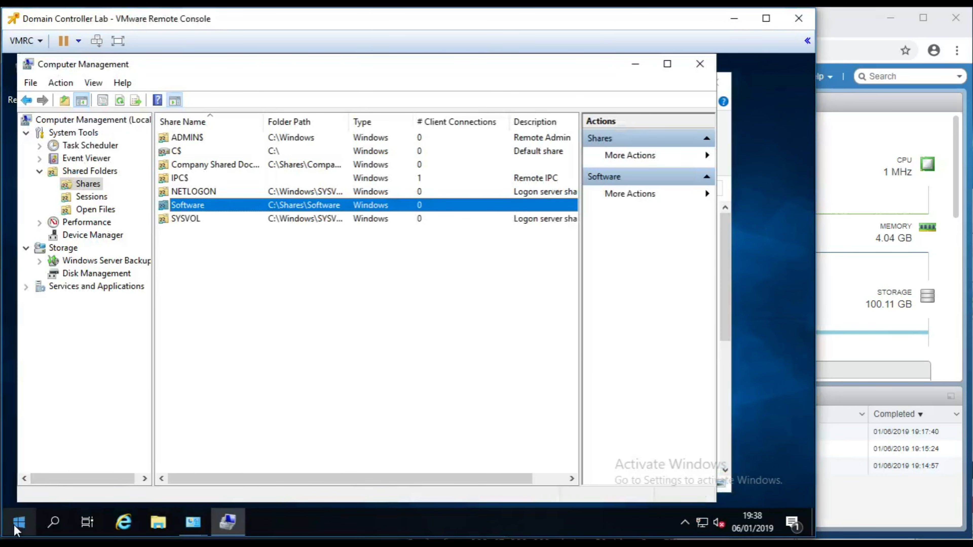
Step: On the Domain Controller Lab machine, run echo %computername% in Command Prompt to look up the server's name, and minimise the prompt
right_click(17, 531)
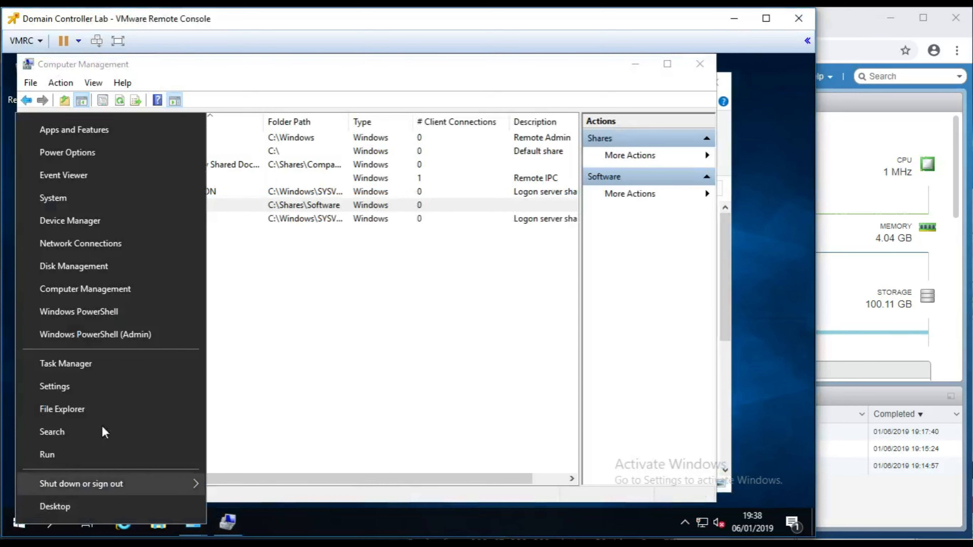
click(73, 456)
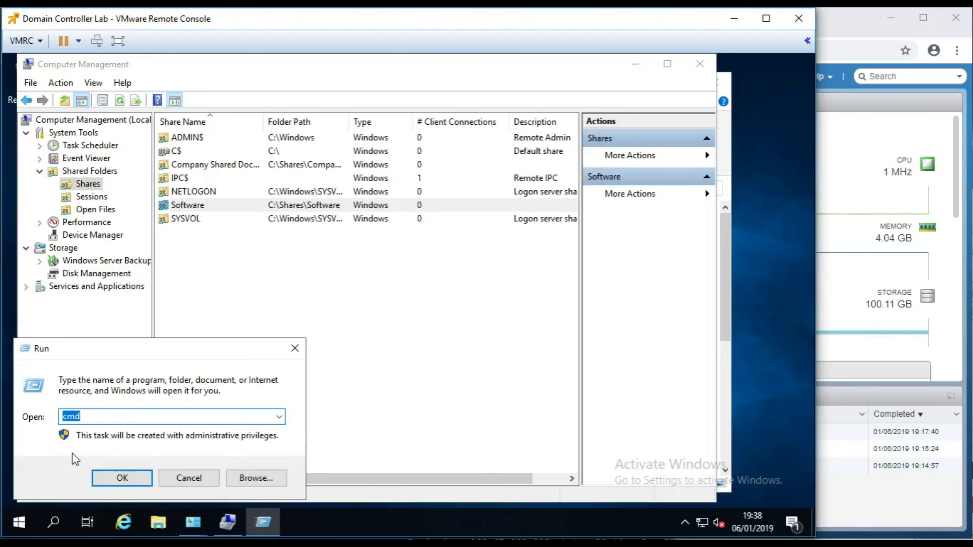
key(Return)
text(echo %)
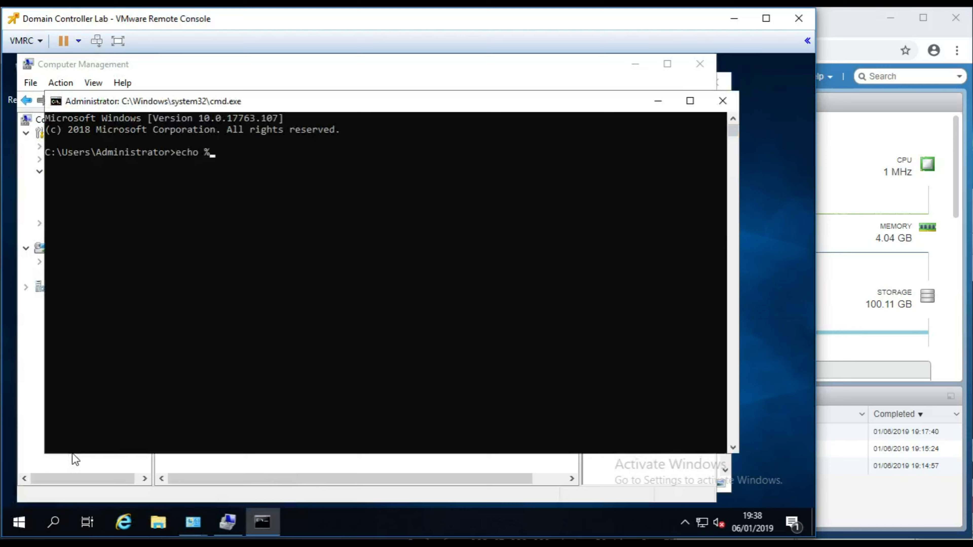
text(computername%)
key(Return)
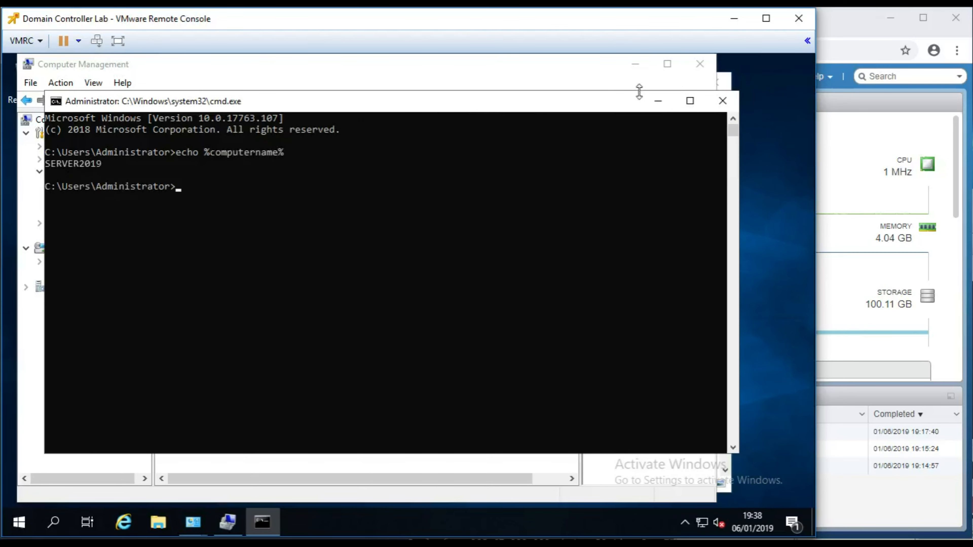
click(658, 101)
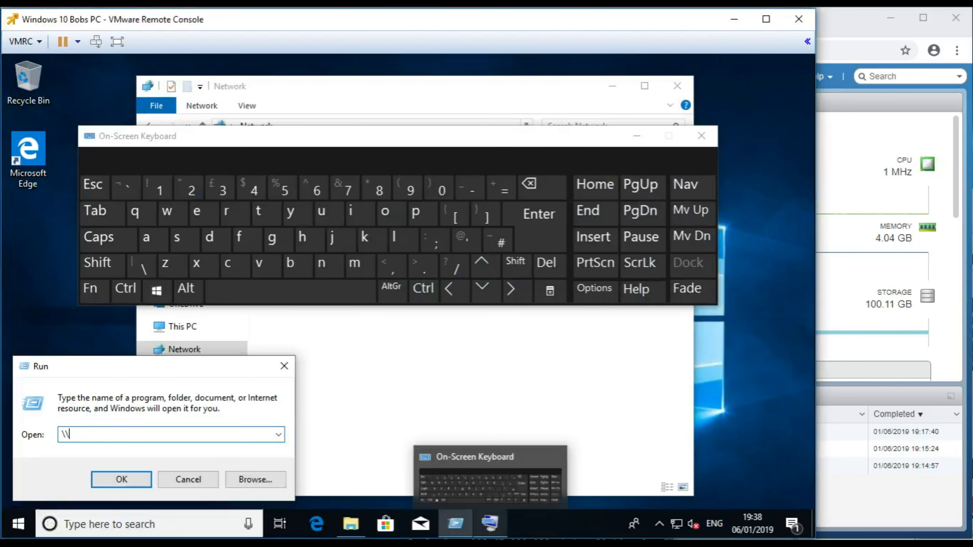
Step: Back on the Windows 10 PC, complete the Run path as \\server2019, open it and minimise the On-Screen Keyboard
text(serve)
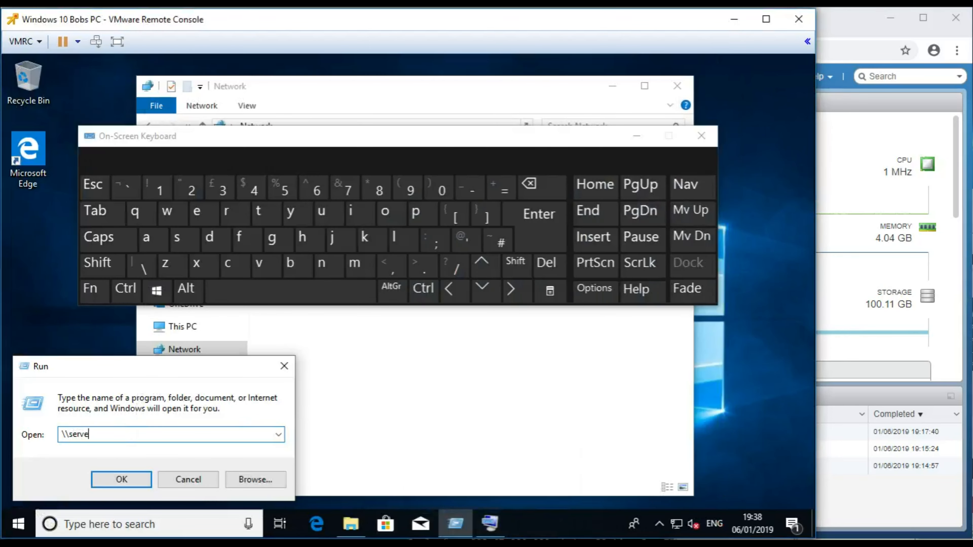
text(r2019)
click(122, 479)
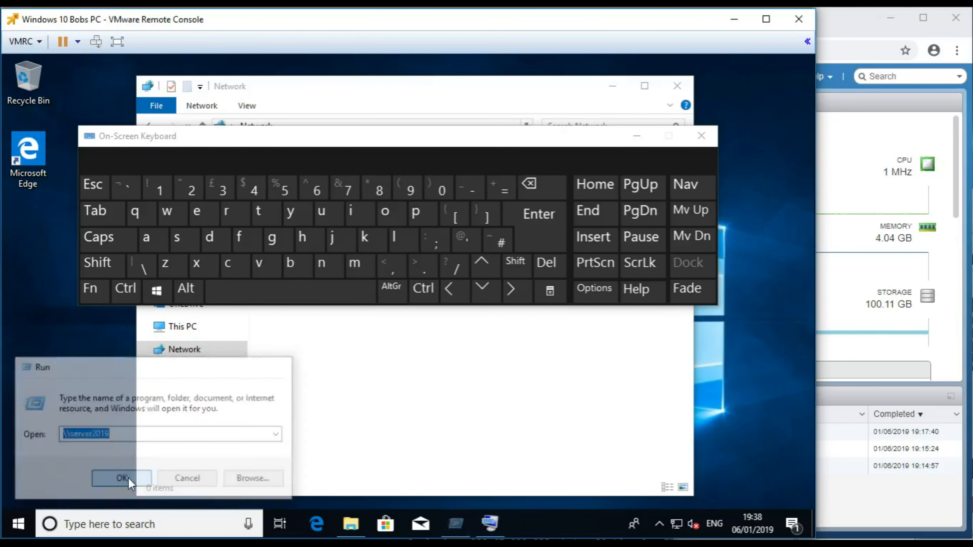
click(637, 138)
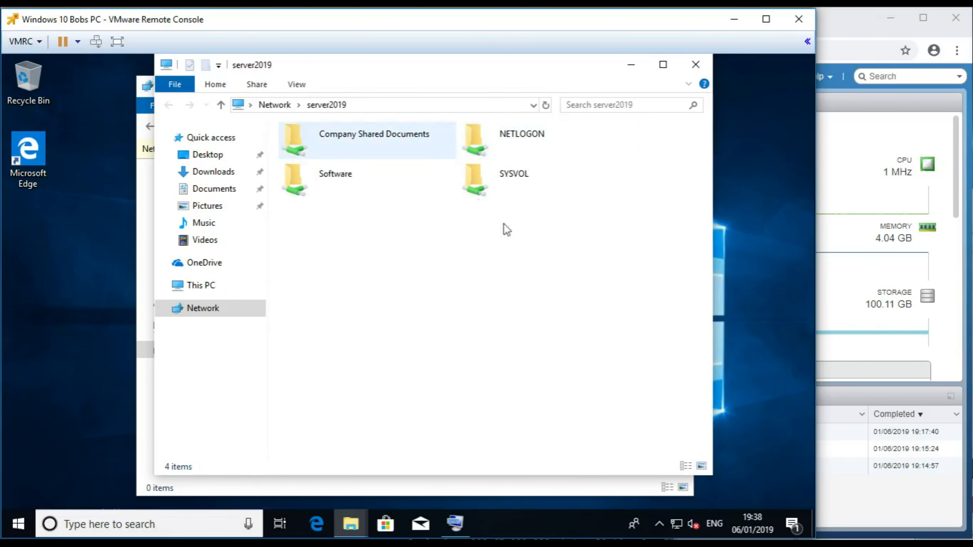
Step: Reposition the server2019 window and examine its Company Shared Documents, Software, NETLOGON and SYSVOL shares
drag(411, 73, 463, 77)
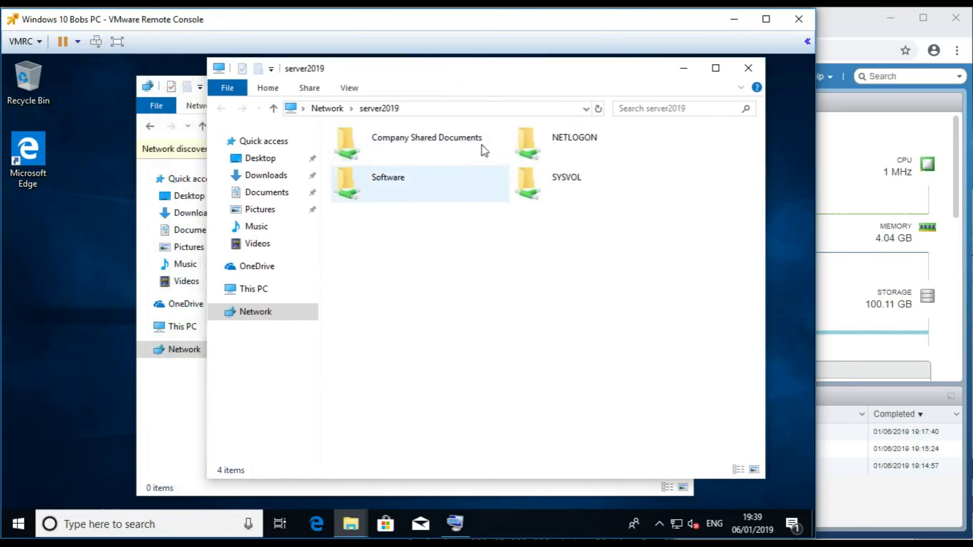
click(587, 171)
click(544, 144)
click(444, 177)
click(566, 181)
click(571, 148)
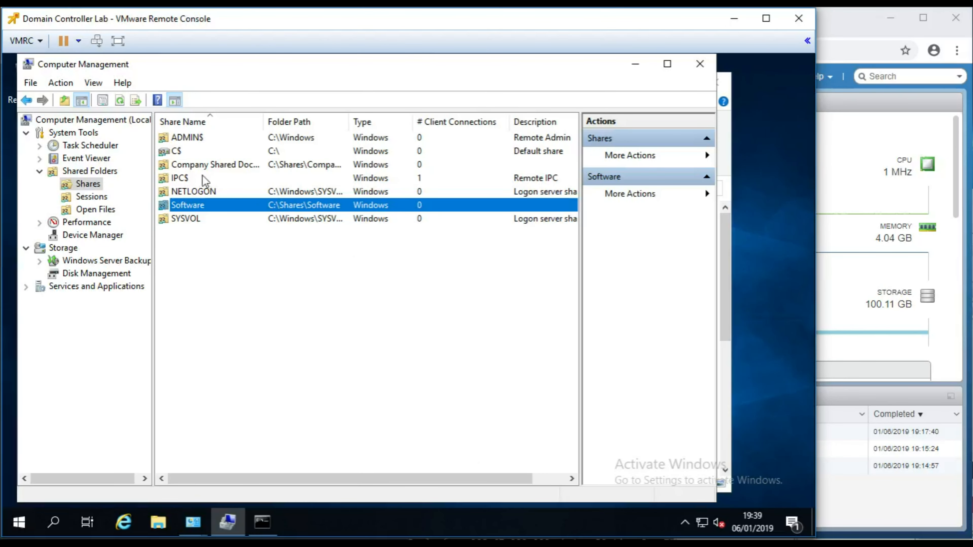
Step: On the domain controller, select the IPC$, C$ and ADMIN$ shares together to compare them with the shares visible to the client
click(192, 177)
ctrl+click(184, 151)
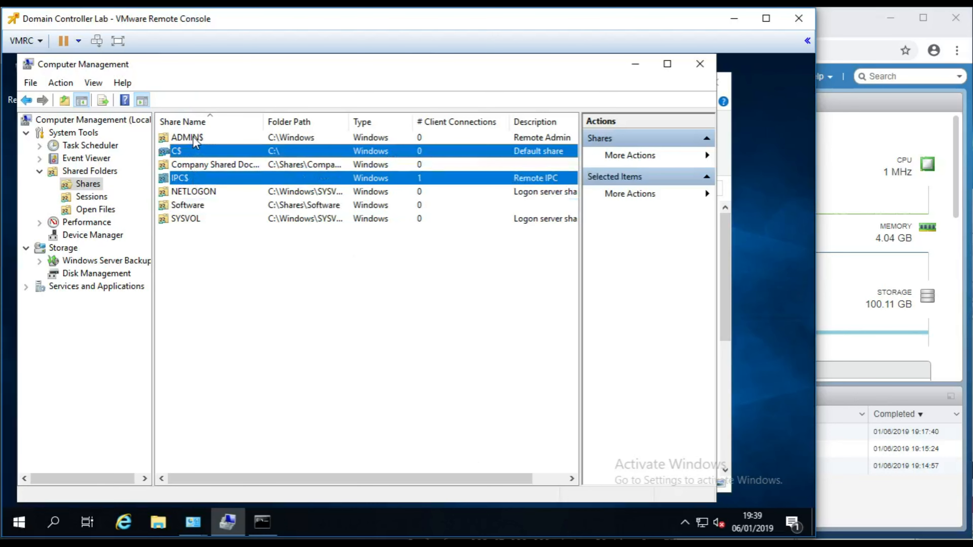
ctrl+click(193, 137)
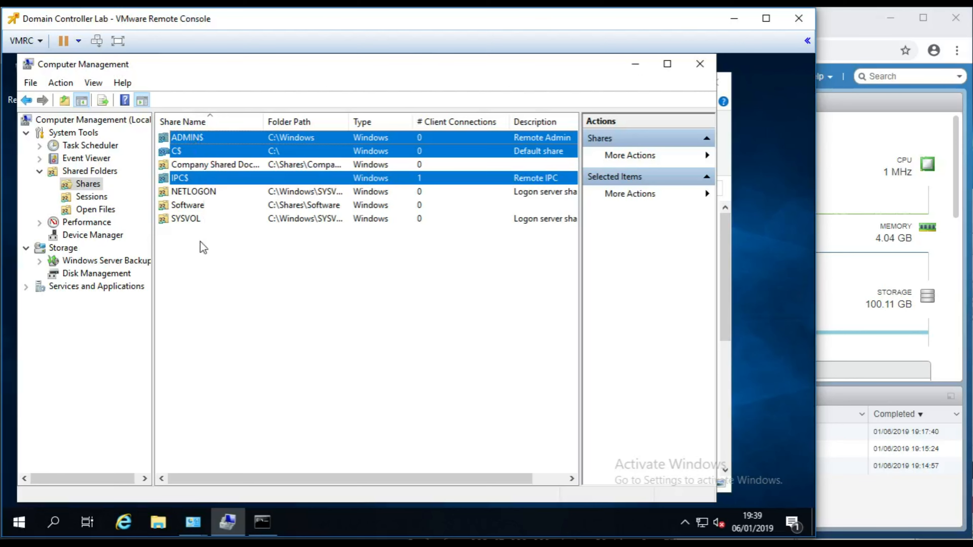
Step: Create a new folder named TESTSHARE inside C:\Shares on the domain controller
click(158, 523)
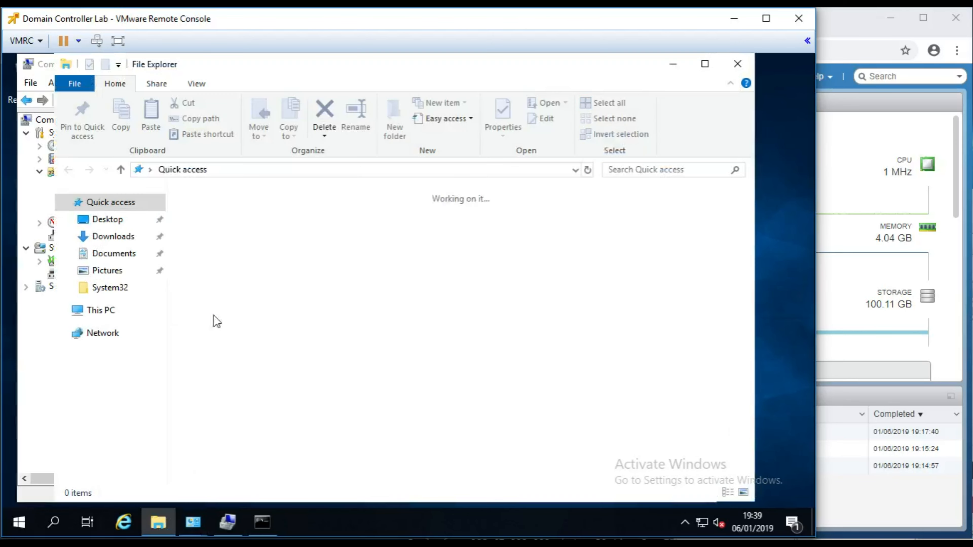
click(111, 308)
double_click(259, 359)
click(206, 257)
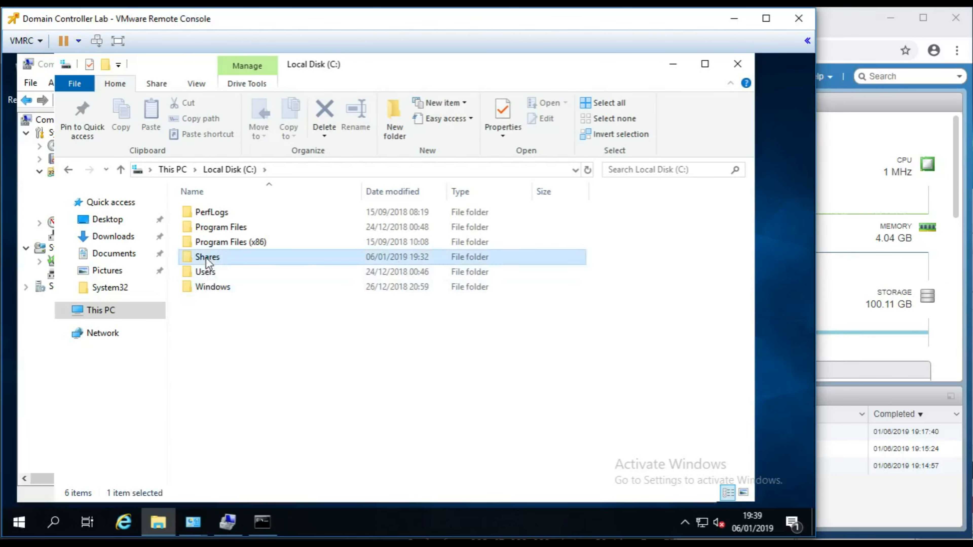
double_click(206, 257)
click(446, 118)
click(398, 138)
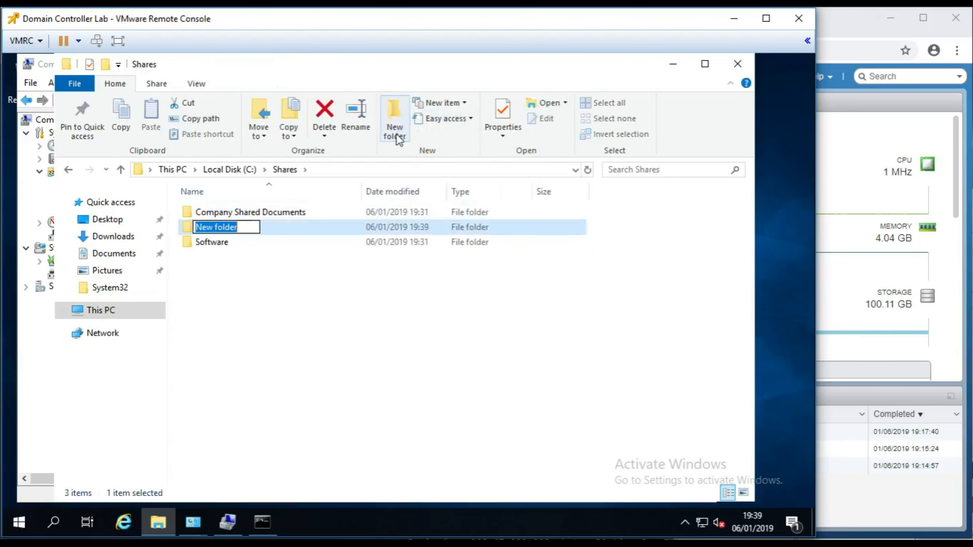
text(TESTSHARE)
key(Return)
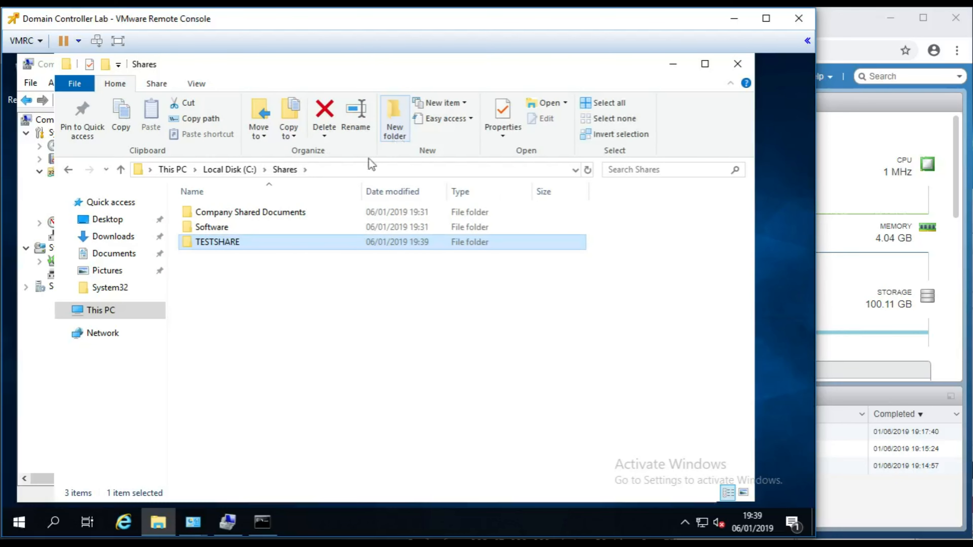
Step: Share the TESTSHARE folder through Advanced Sharing with the share name TESTSHARE and apply it
right_click(224, 246)
key(r)
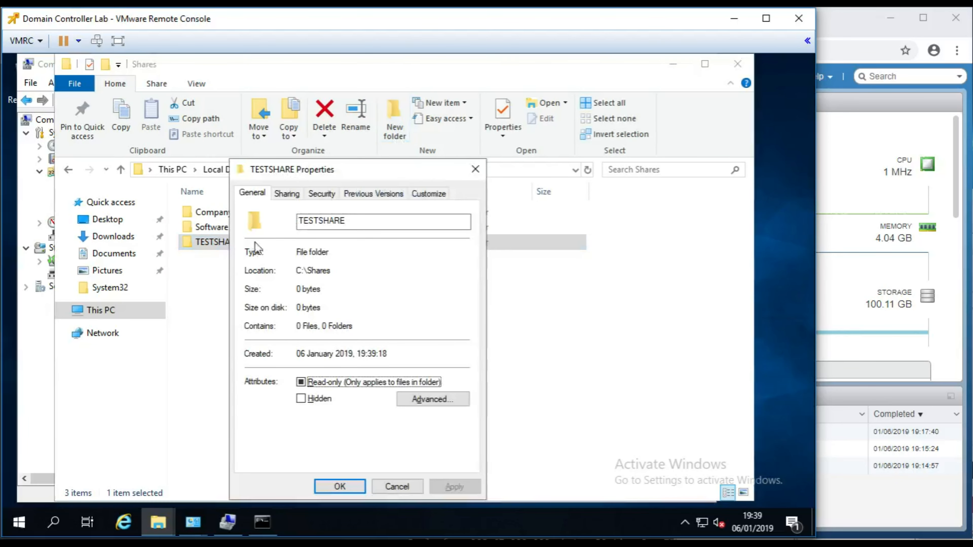
click(286, 193)
click(314, 364)
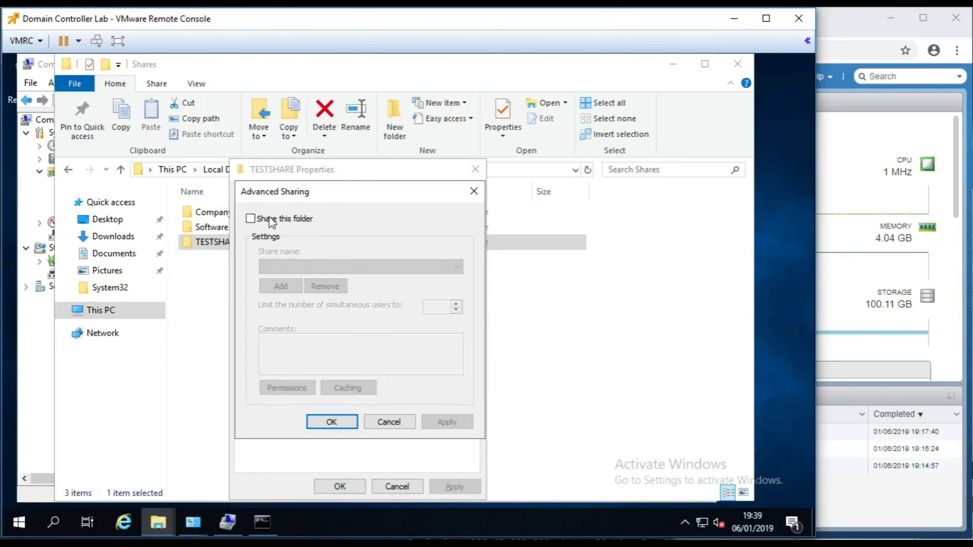
click(268, 219)
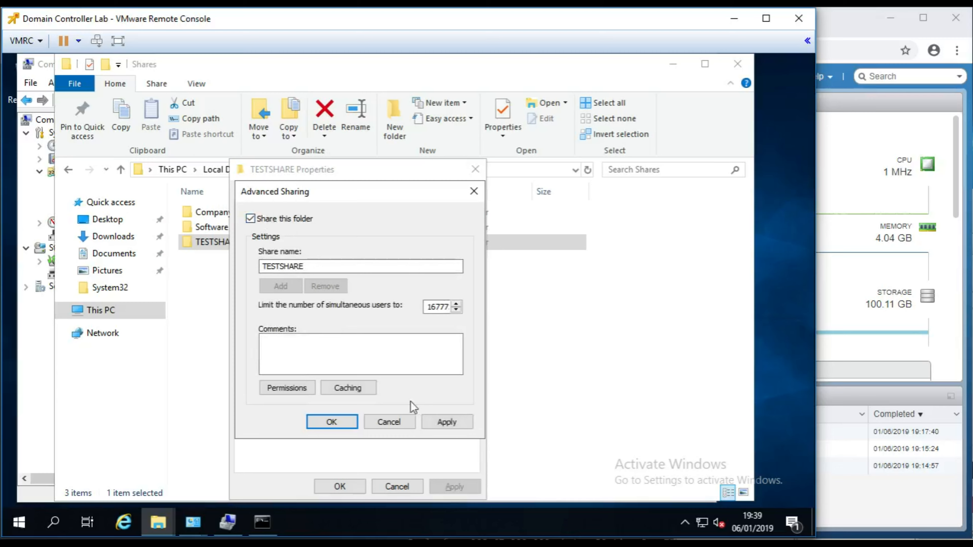
click(446, 421)
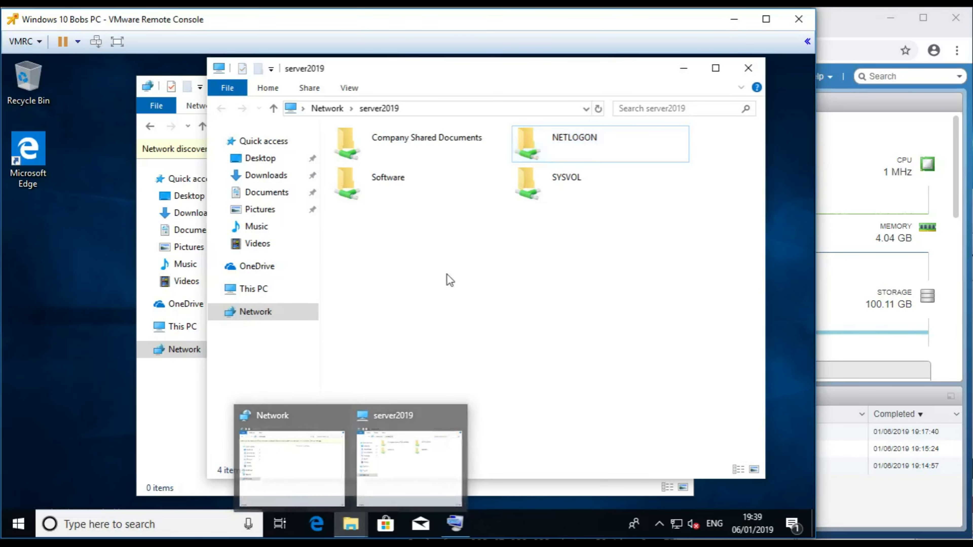
Step: On the Windows 10 PC, refresh the server2019 share list, open TESTSHARE and return to the list
right_click(446, 275)
click(495, 332)
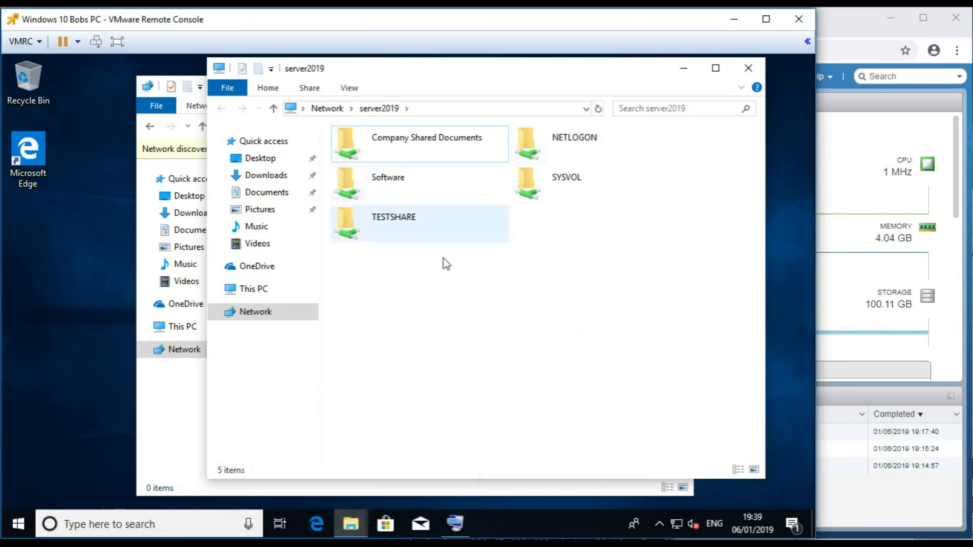
double_click(394, 233)
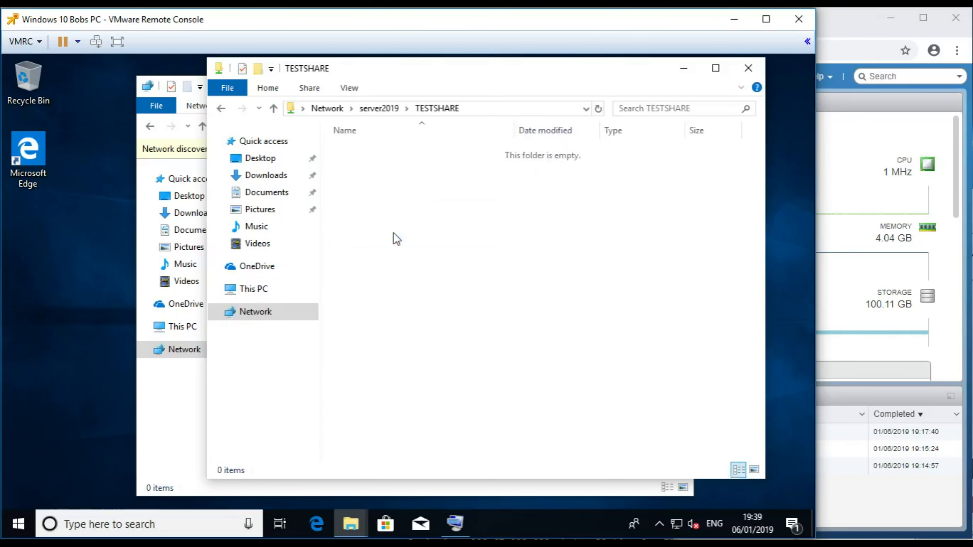
click(222, 108)
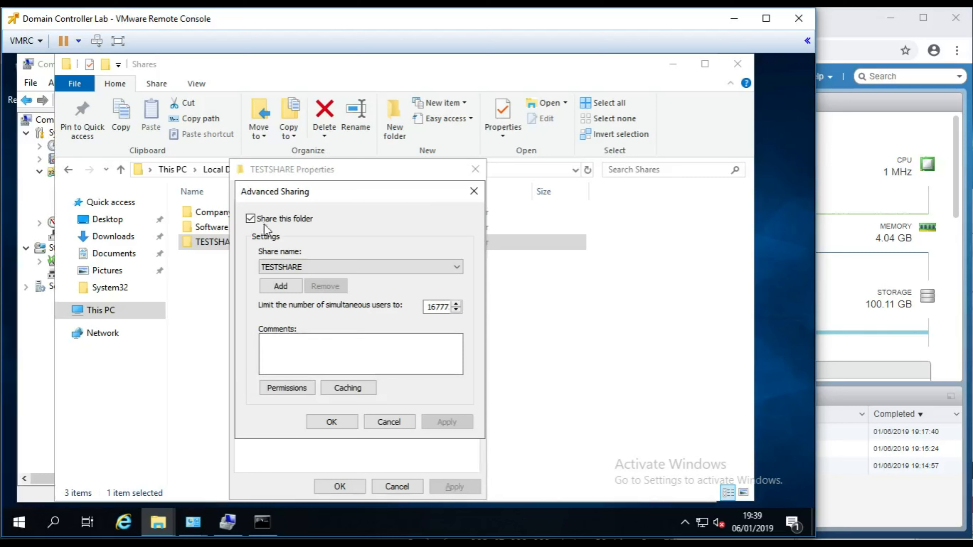
Step: On the domain controller, stop sharing the TESTSHARE folder, applying the change despite the open connection
click(261, 220)
click(447, 421)
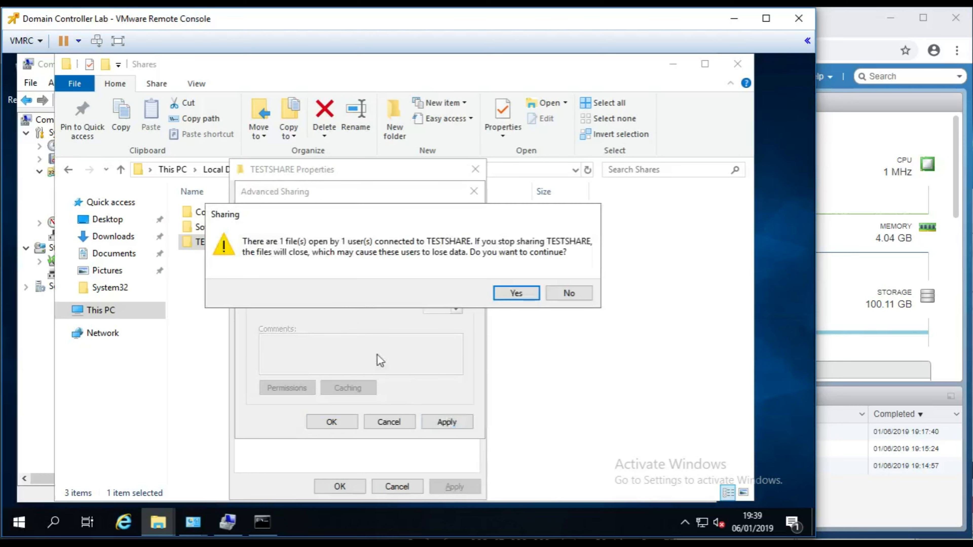
click(506, 288)
Step: Share the TESTSHARE folder again under the hidden share name TESTSHARE$ and apply it
click(302, 218)
click(302, 266)
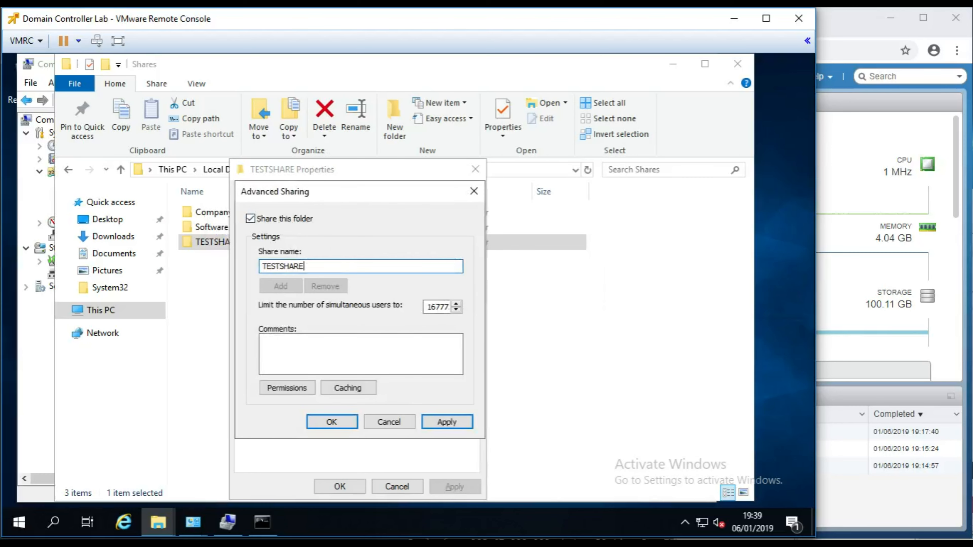
click(447, 422)
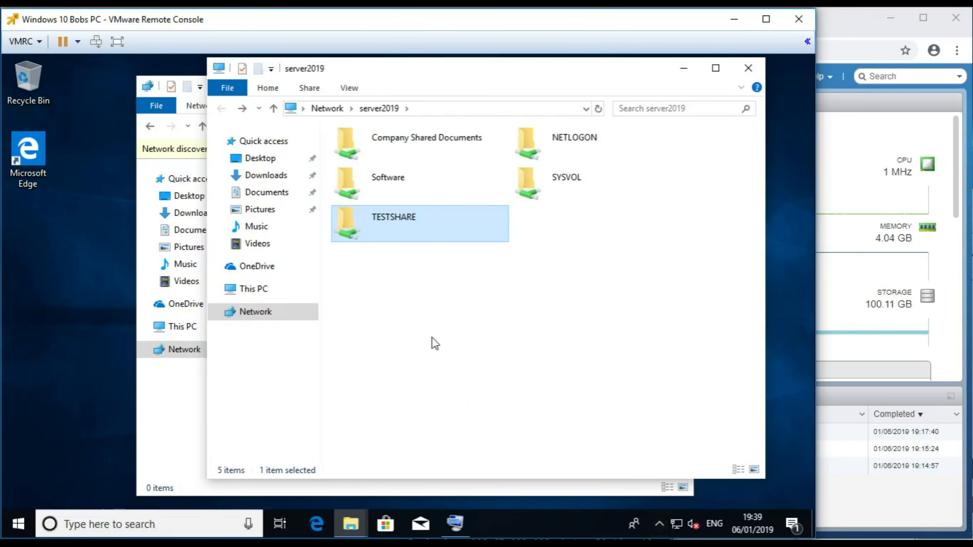
Step: On the Windows 10 PC, refresh the server2019 share list, open the hidden share \\server2019\TESTSHARE$ by its path and return to the list
right_click(431, 333)
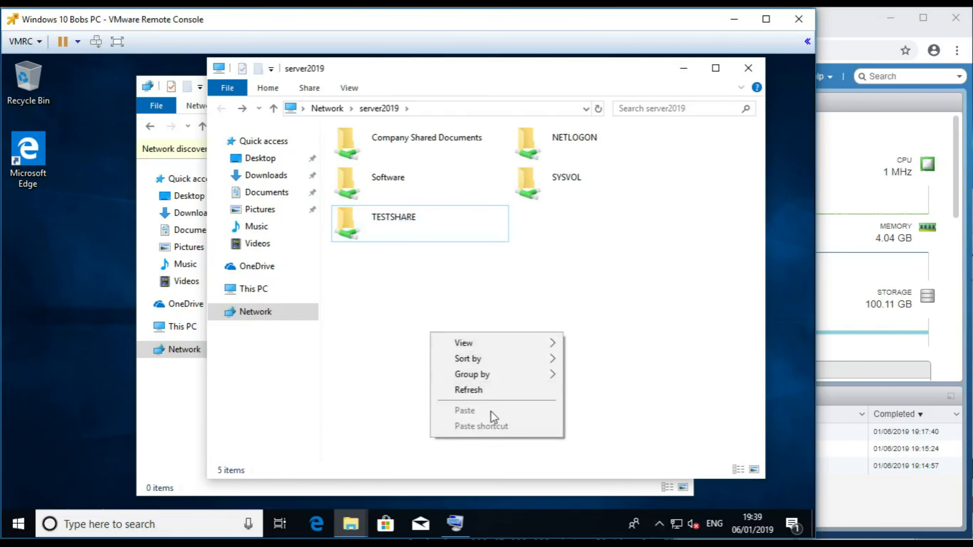
click(482, 391)
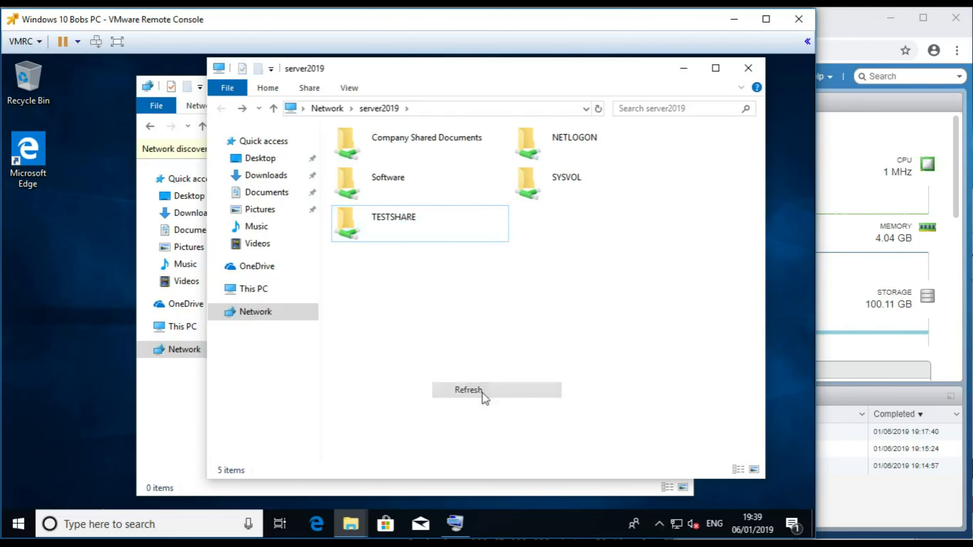
click(452, 108)
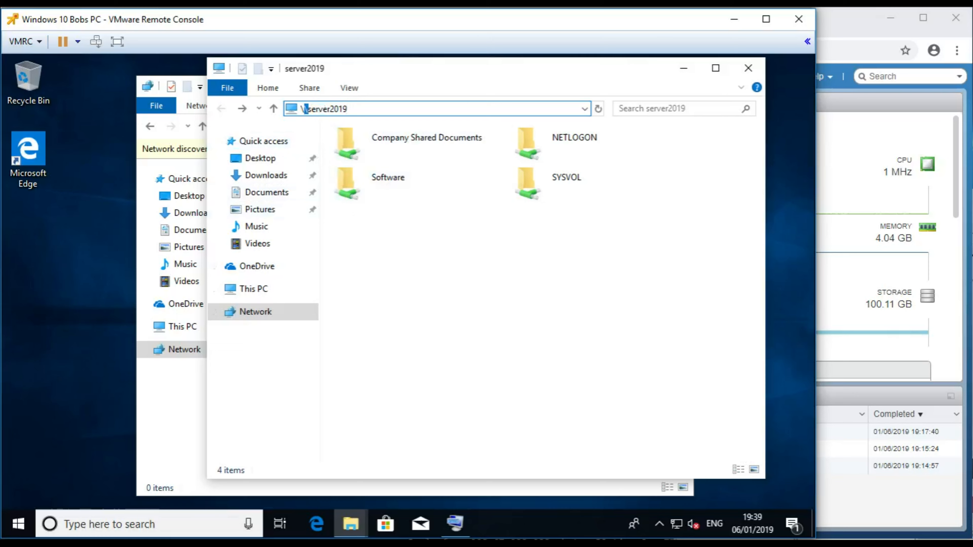
text(\TESTSHARE$)
key(Return)
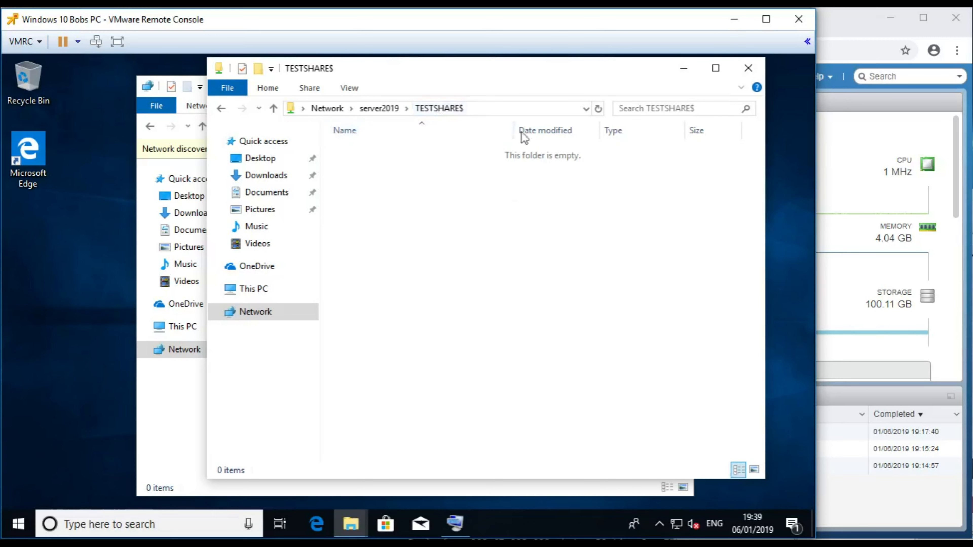
click(503, 111)
click(430, 244)
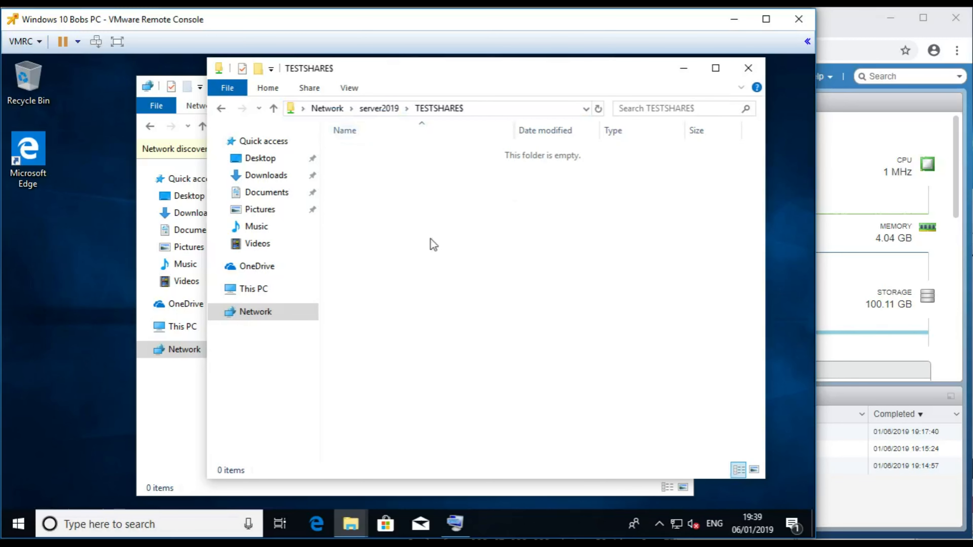
click(218, 109)
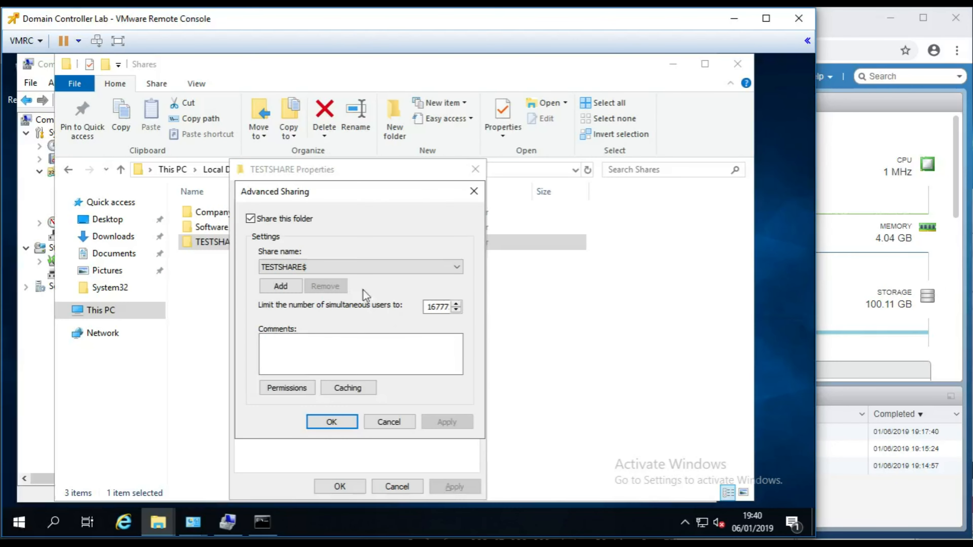
Step: On the domain controller, stop sharing TESTSHARE despite the open connection and delete the folder from C:\Shares
click(271, 219)
click(347, 423)
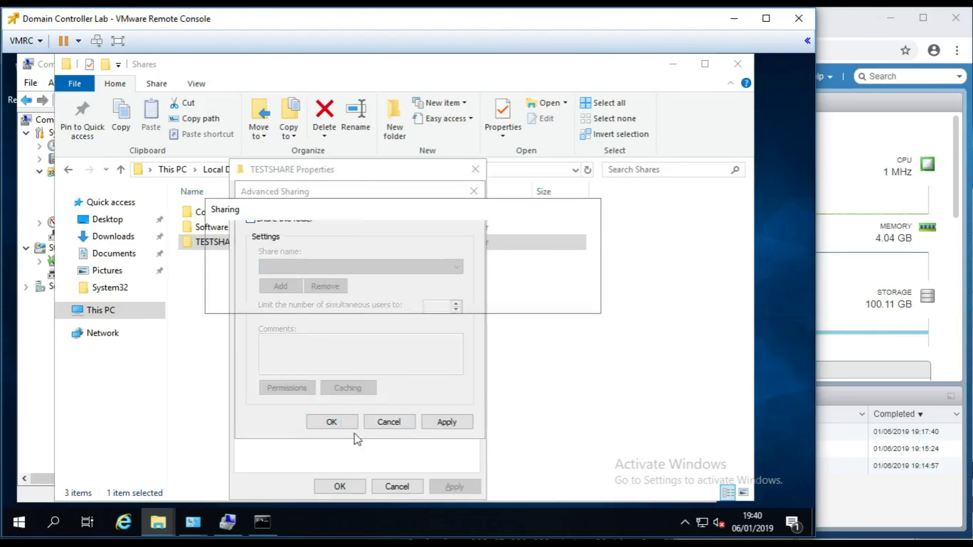
click(515, 301)
click(344, 486)
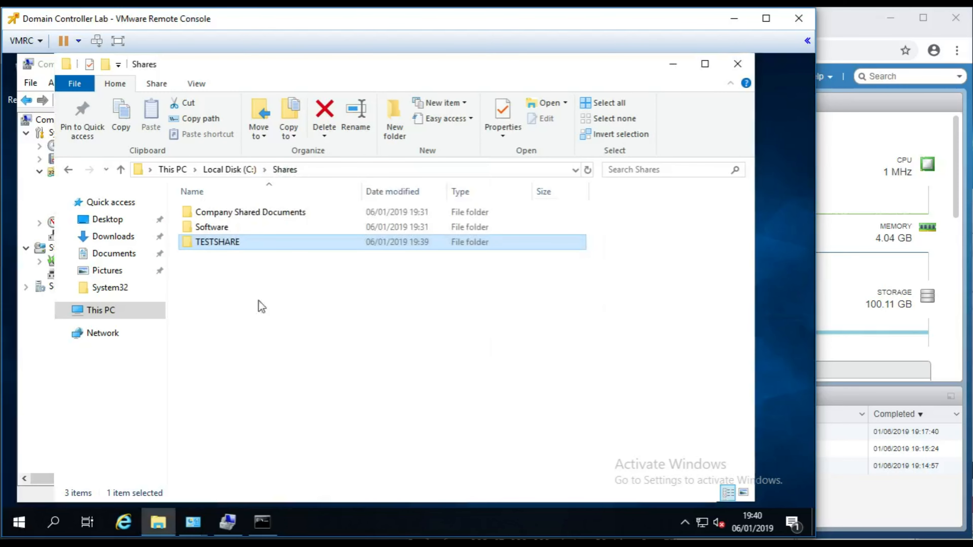
right_click(220, 241)
click(256, 444)
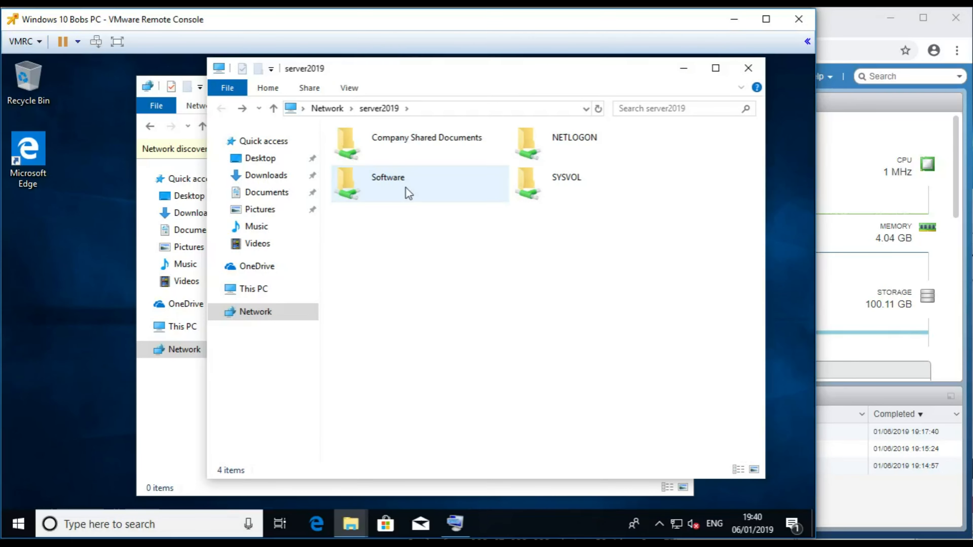
Step: On the Windows 10 PC, open the Company Shared Documents and Software shares on server2019, returning to the share list each time
double_click(428, 145)
click(378, 108)
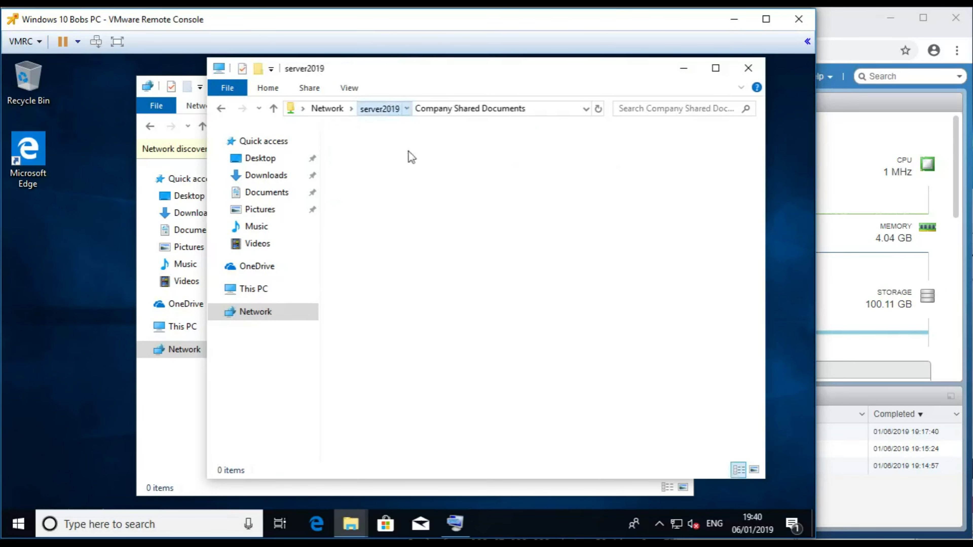
click(359, 190)
double_click(360, 191)
click(384, 109)
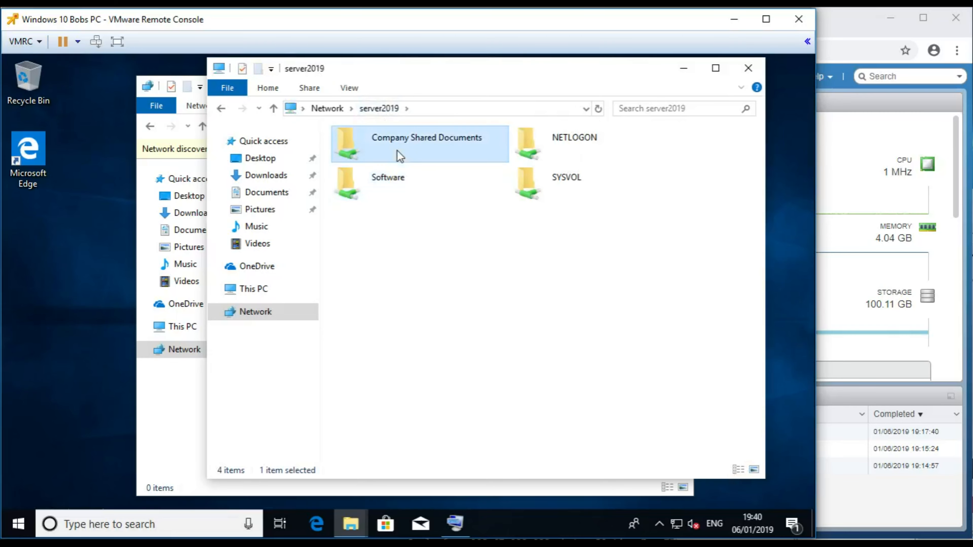
Step: Examine the Map Network Drive options for the Company Shared Documents share and cancel without mapping it
right_click(397, 152)
click(444, 265)
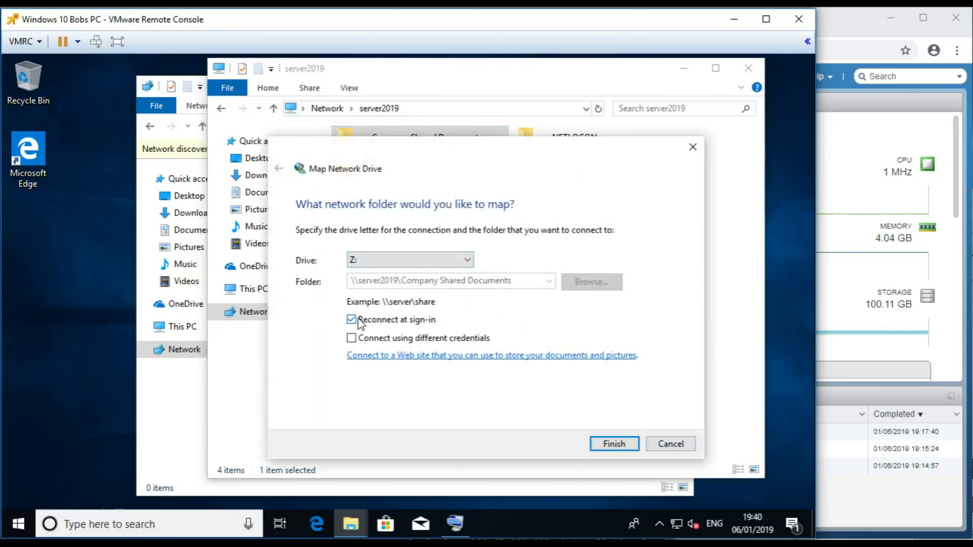
click(671, 444)
click(22, 516)
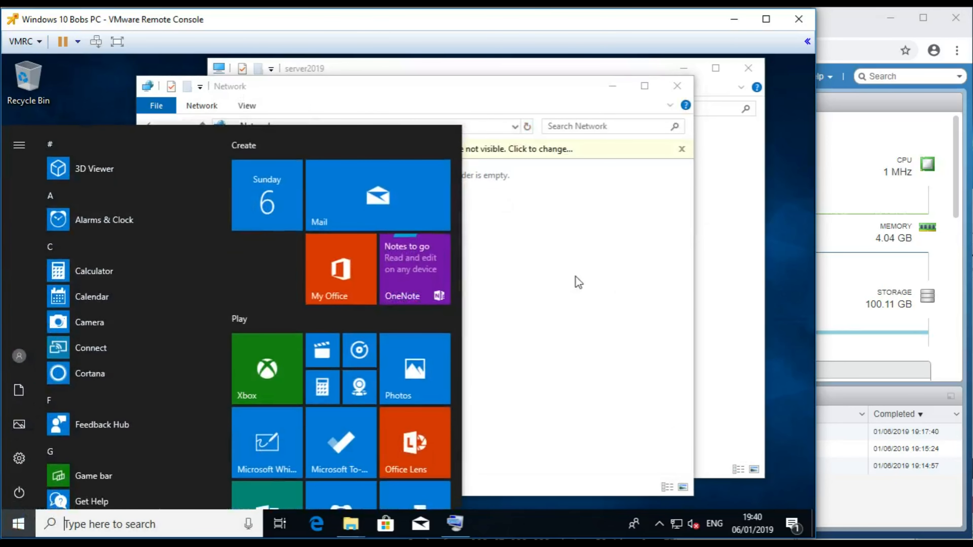
click(578, 282)
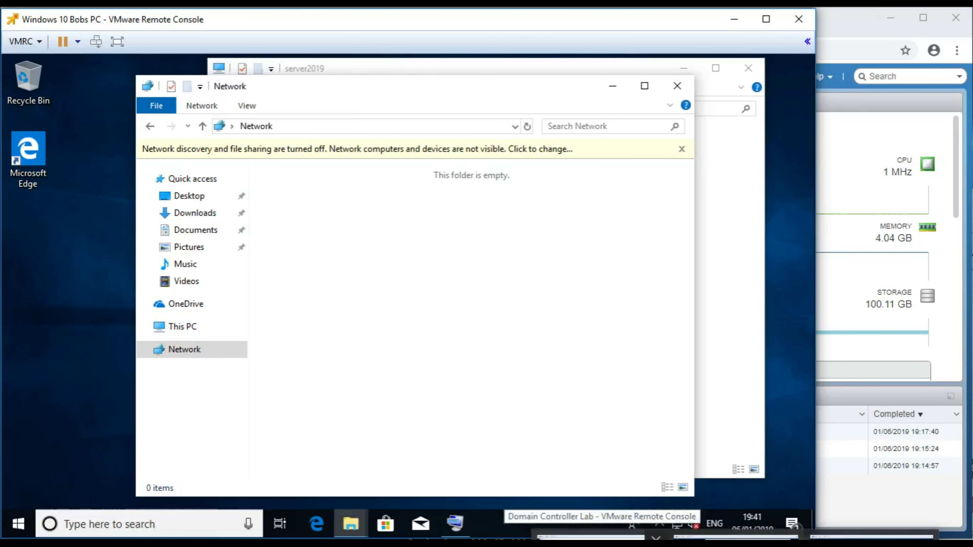
Step: On the domain controller, minimize the Shares folder window and close Computer Management
click(589, 537)
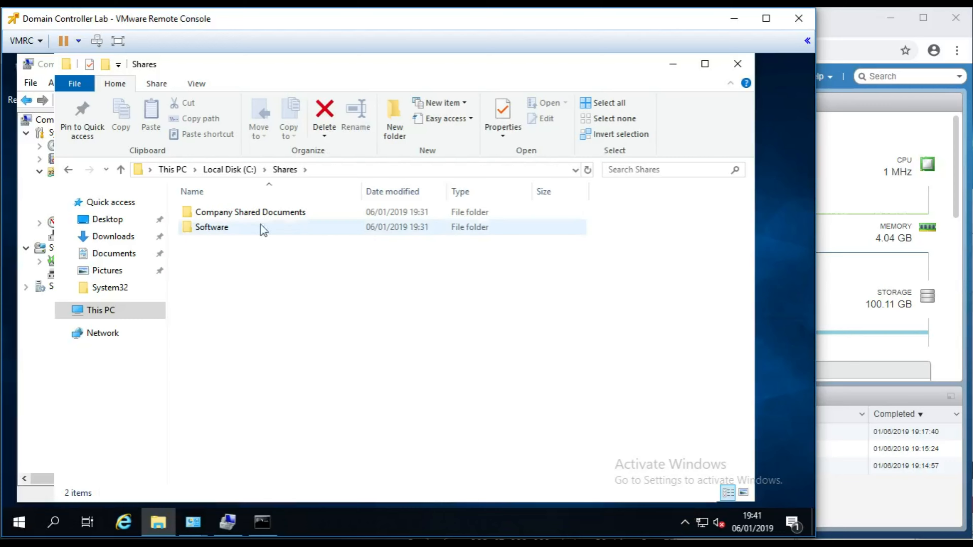
click(673, 63)
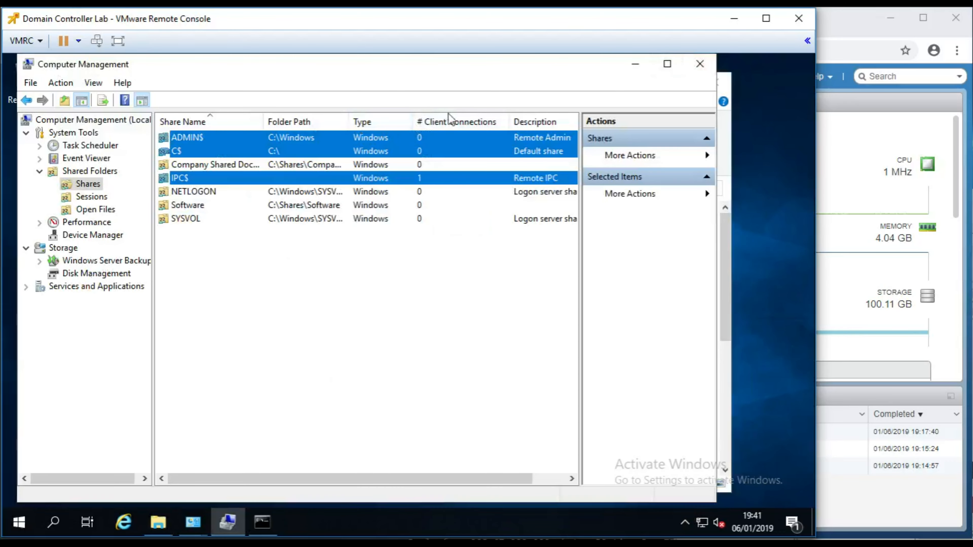
click(698, 65)
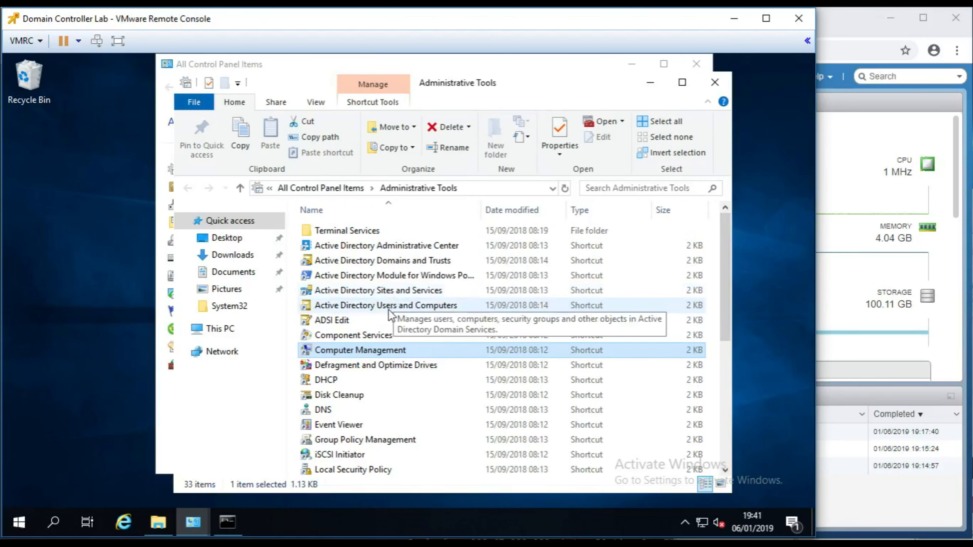
Step: Open Group Policy Management and Active Directory Users and Computers from Administrative Tools, and minimize the Administrative Tools window
double_click(355, 441)
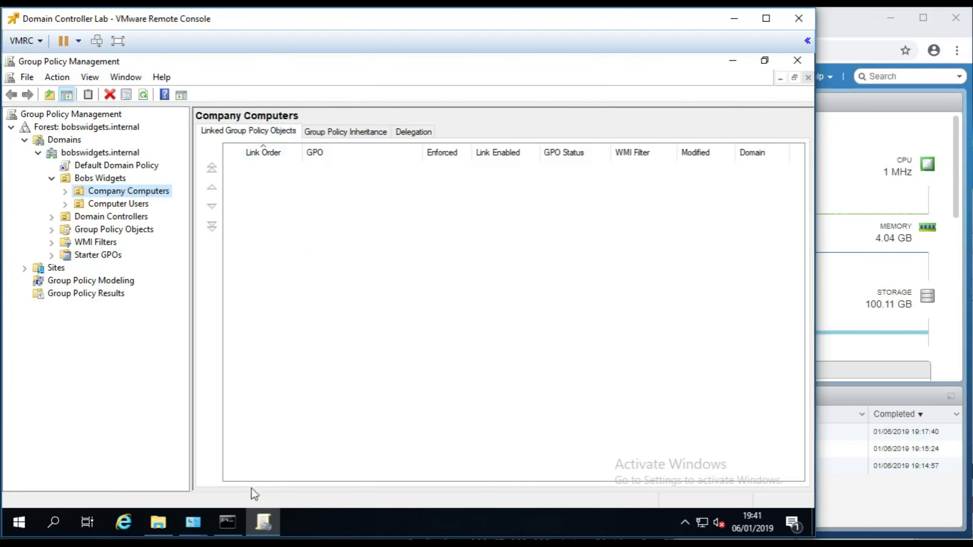
click(163, 525)
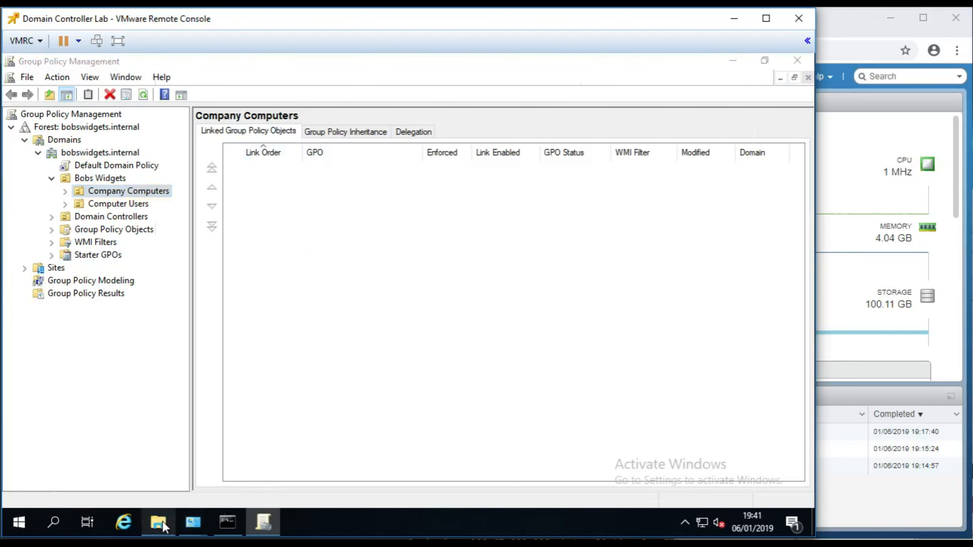
click(165, 517)
mouse_move(198, 514)
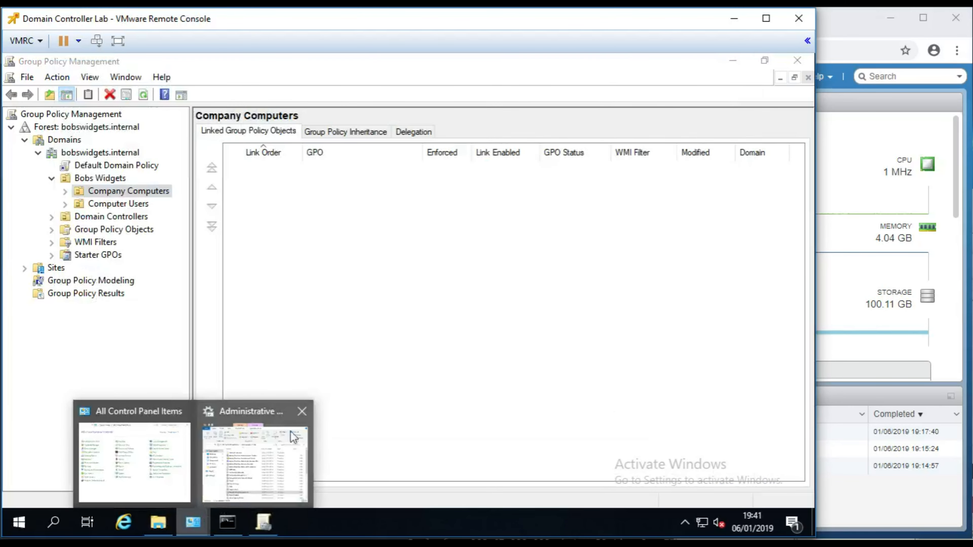
click(290, 435)
double_click(381, 308)
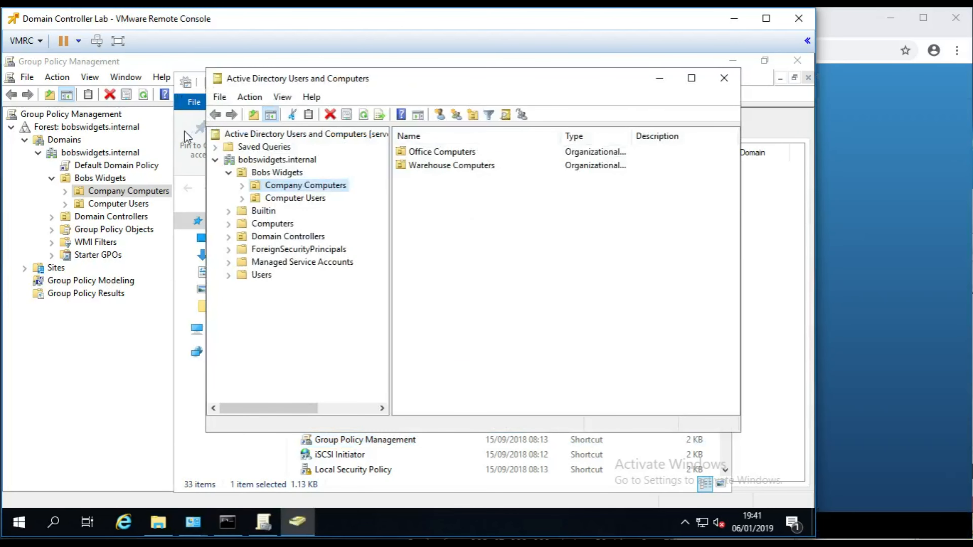
click(651, 82)
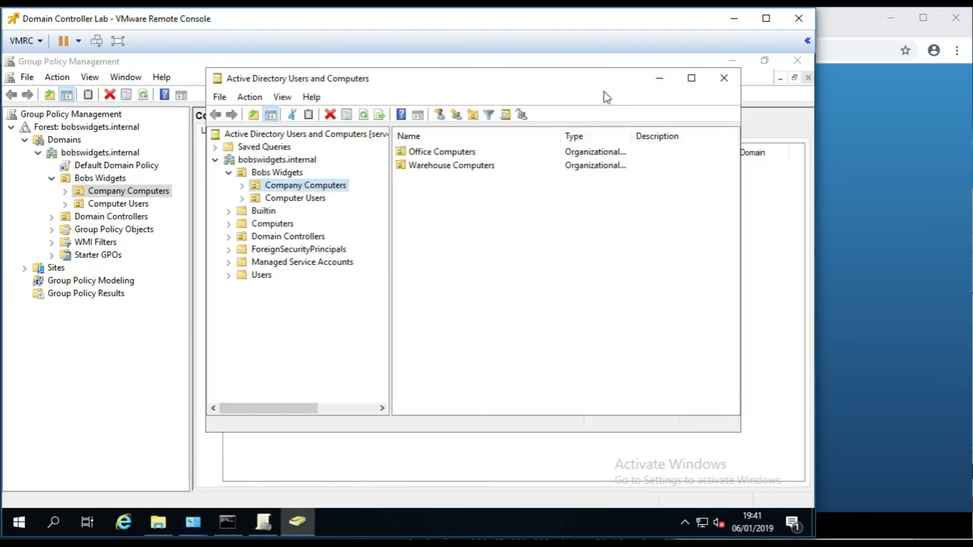
Step: Compare the Company Computers and Computer Users subunits in Group Policy Management and Active Directory, ending on Office Administrators in Group Policy Management
click(65, 191)
click(65, 229)
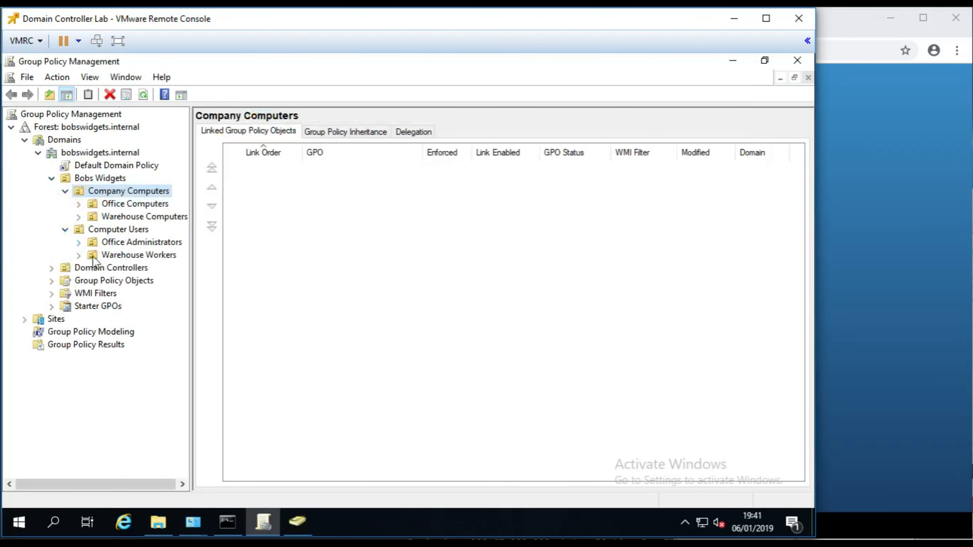
click(297, 521)
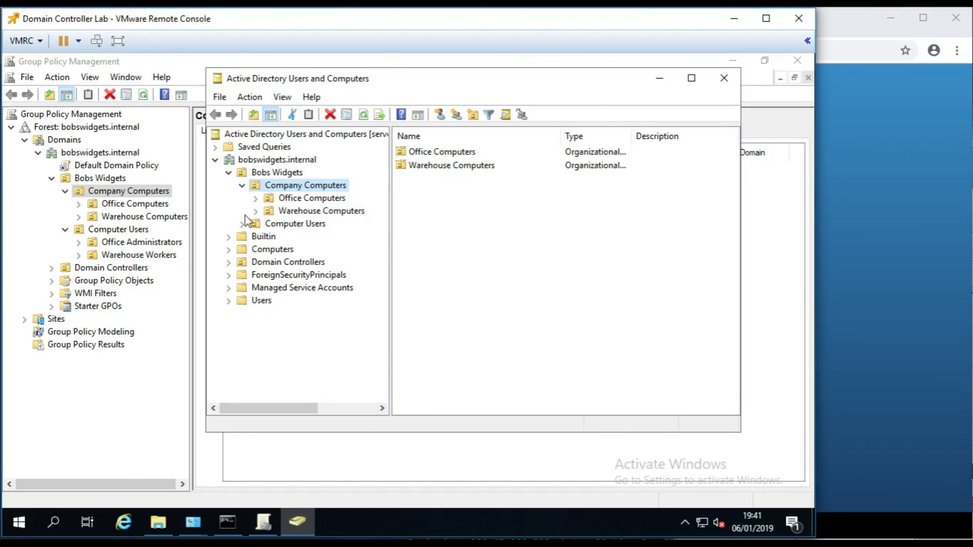
click(243, 224)
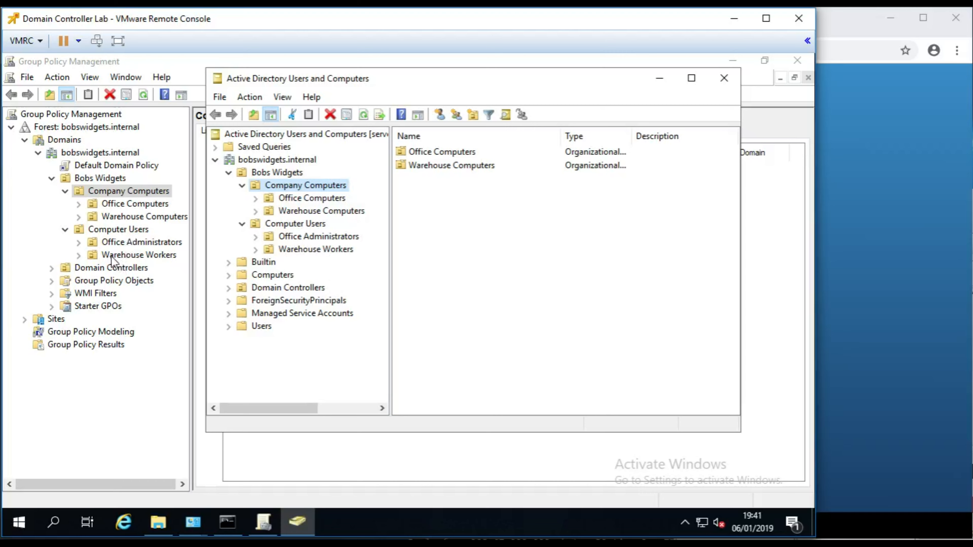
click(122, 243)
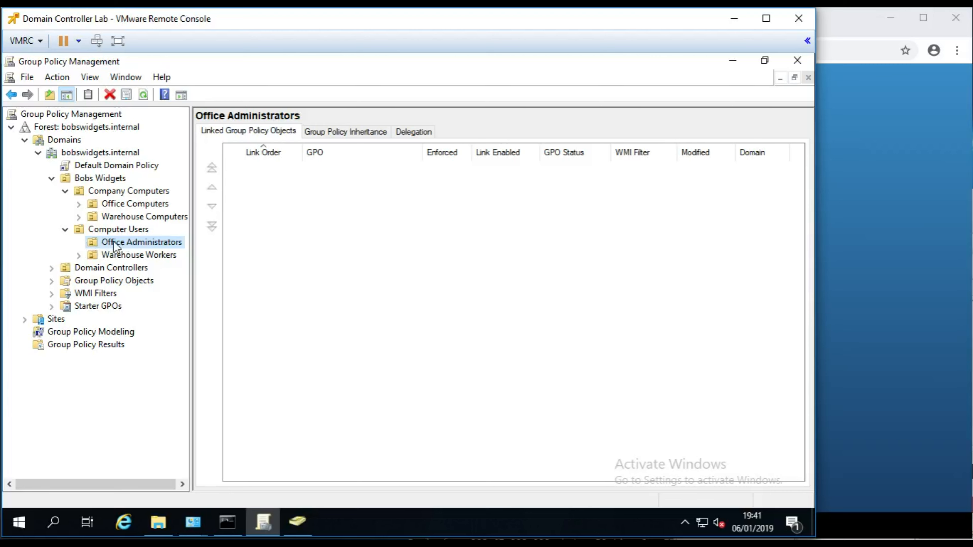
Step: On the Windows 10 PC, close the empty Network window and return to Company Shared Documents in the server2019 share list
key(alt+Tab)
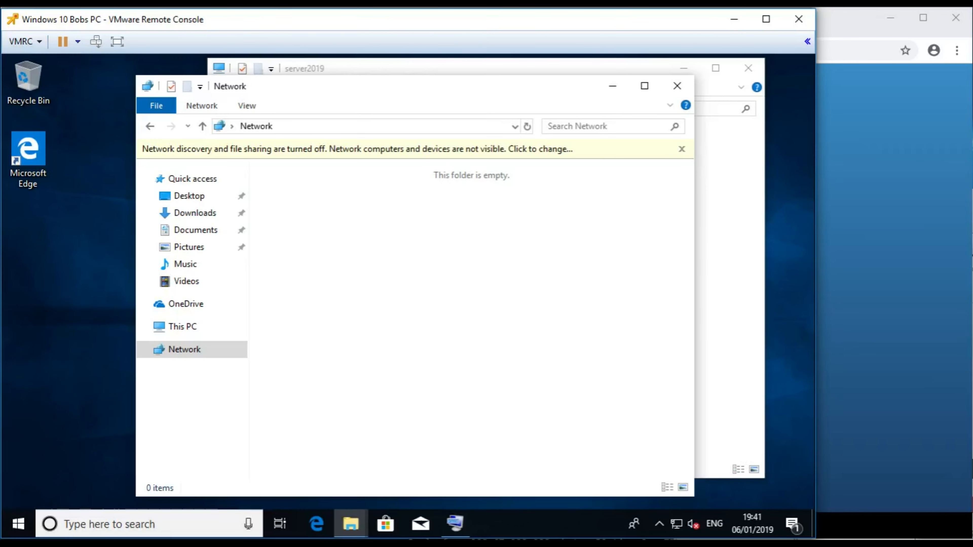
right_click(329, 202)
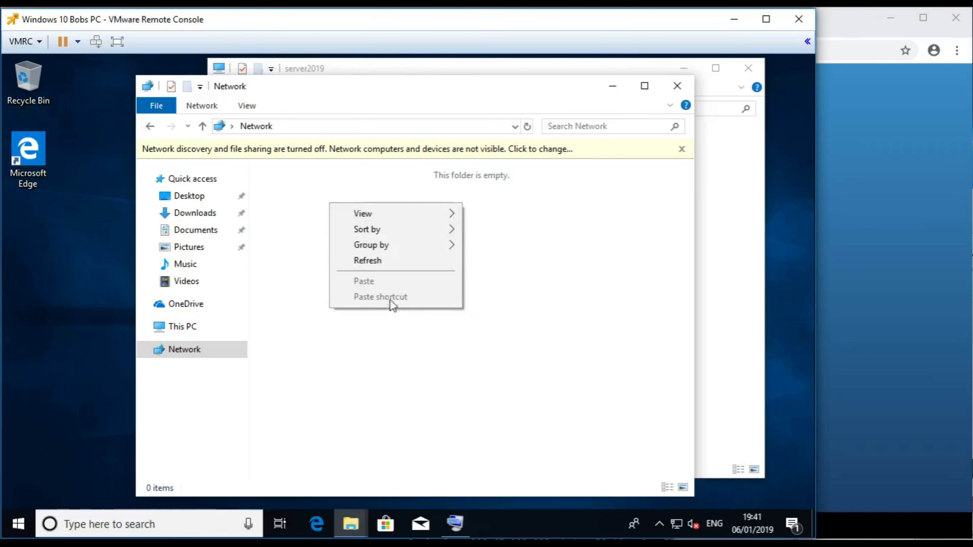
click(307, 251)
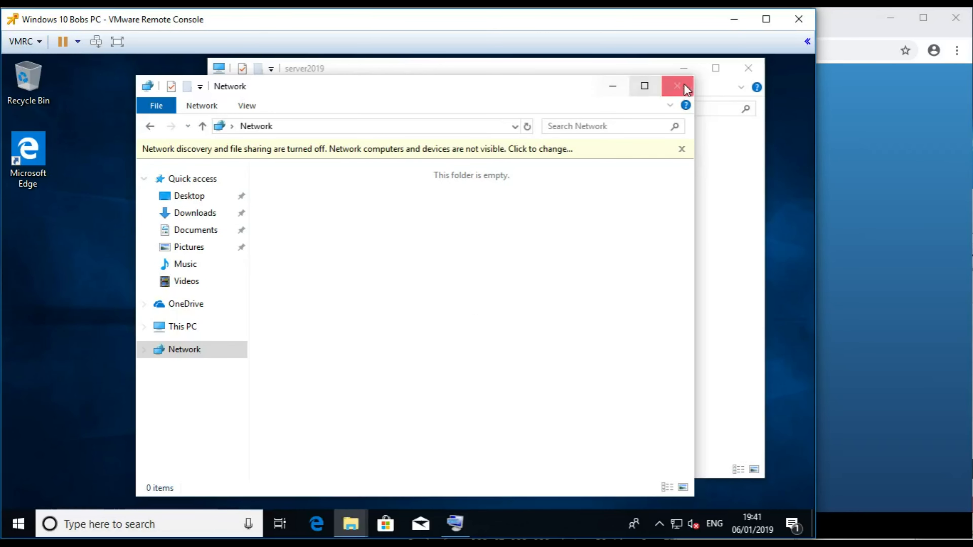
click(677, 85)
click(449, 226)
click(441, 154)
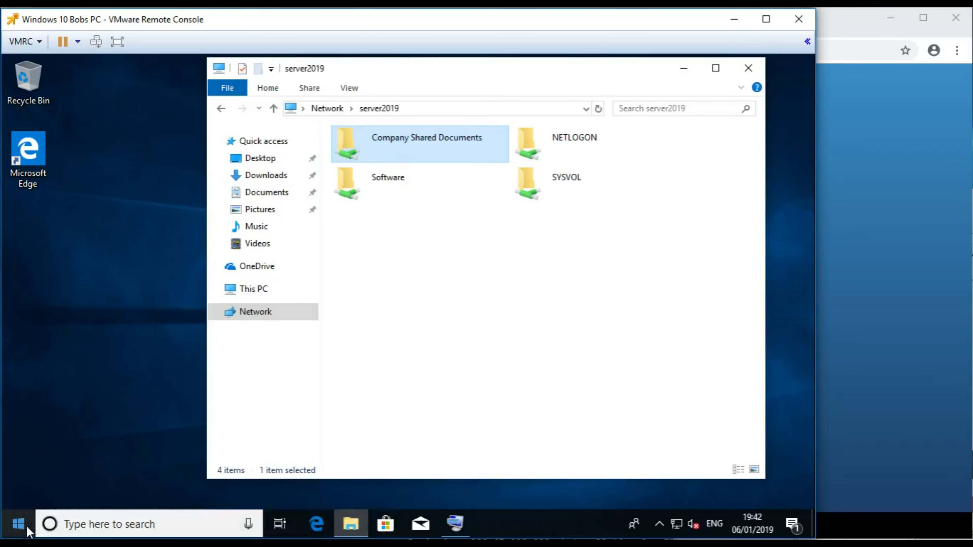
Step: Search for "explorer" and open a new File Explorer window
click(18, 524)
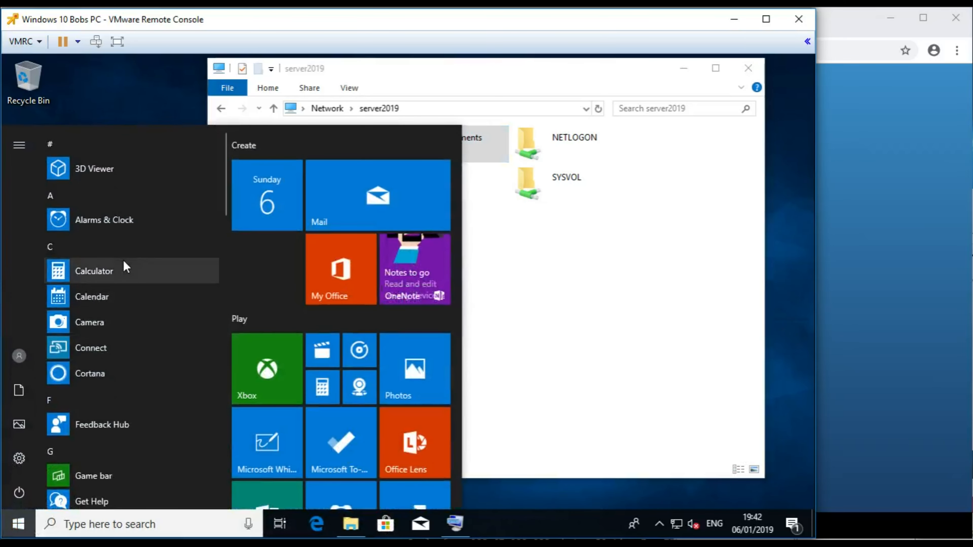
text(explorer)
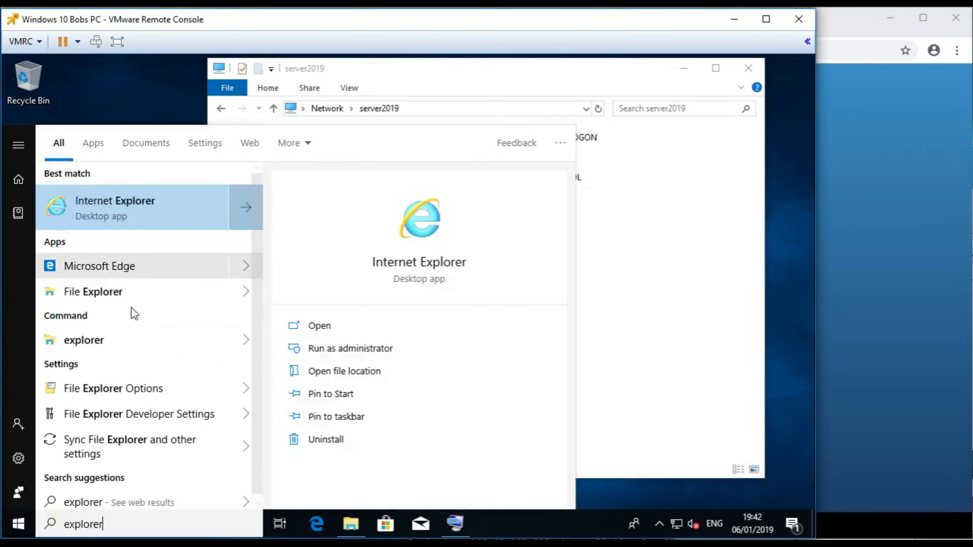
click(104, 293)
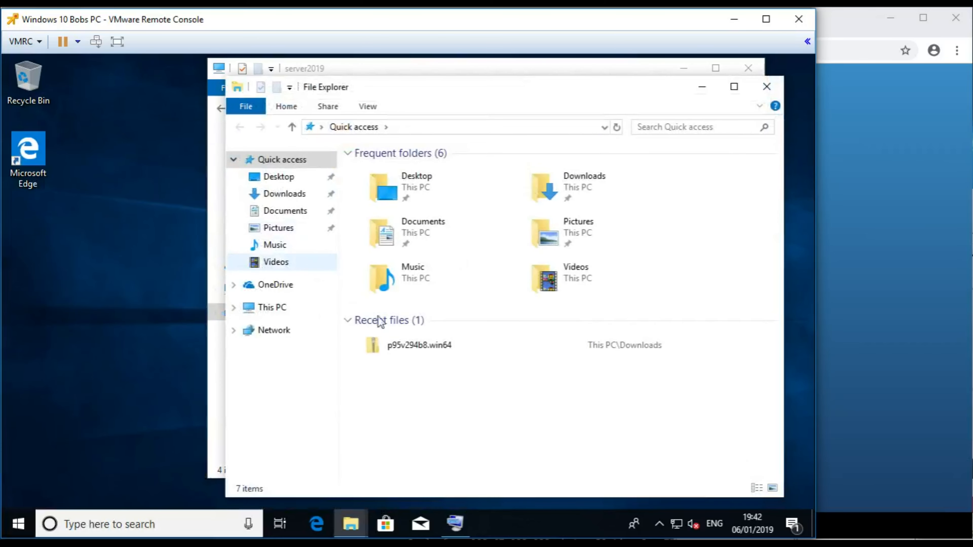
Step: On the Windows 10 PC, view the drives under This PC and move the windows aside to return to the server2019 shares
click(272, 308)
drag(476, 100, 256, 104)
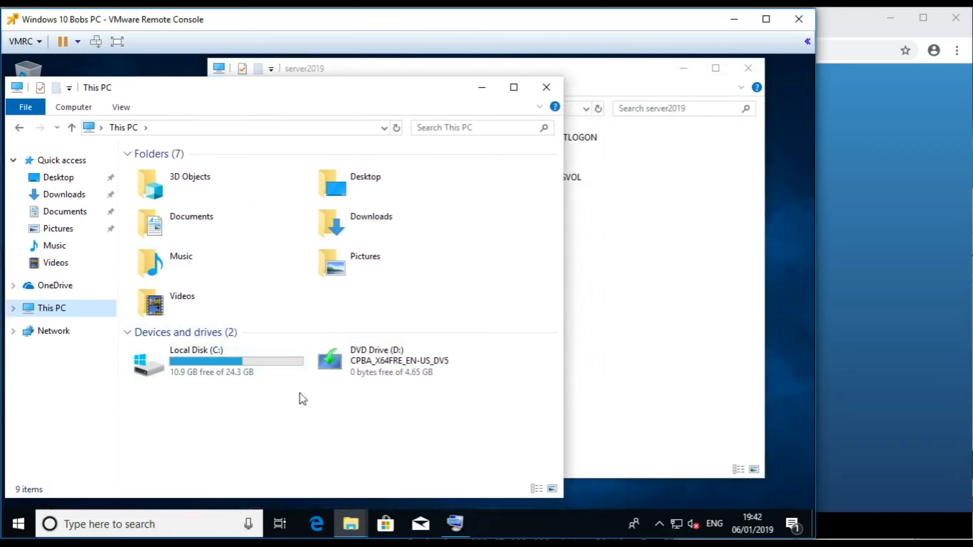
click(650, 306)
drag(381, 77, 450, 79)
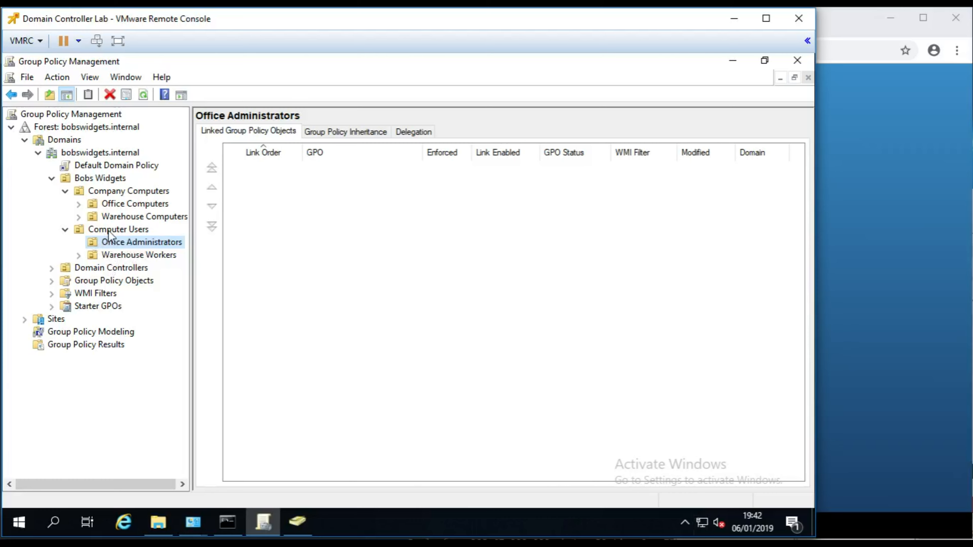
Step: On the domain controller, compare the Computer Users unit and its GPO creation option with the bobswidgets.internal domain in Group Policy Management
click(132, 231)
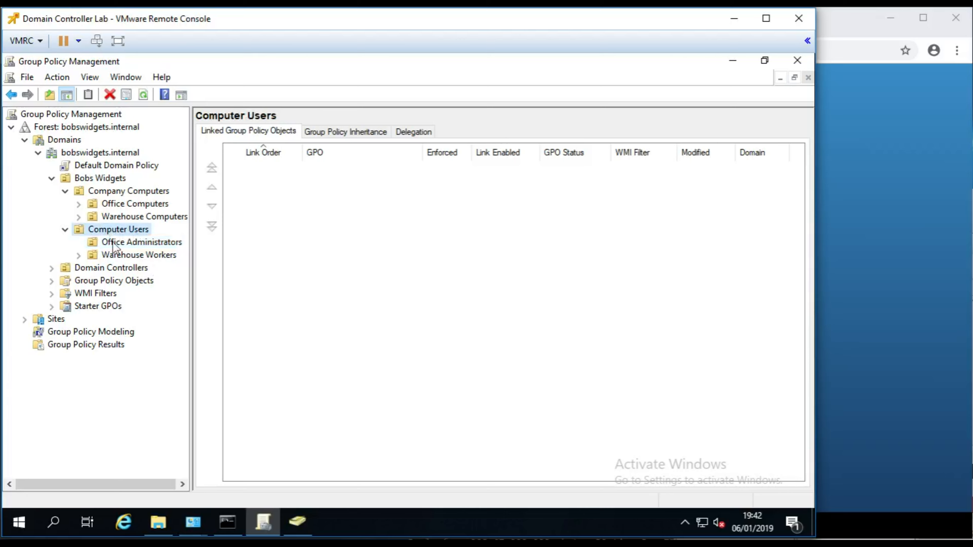
right_click(112, 233)
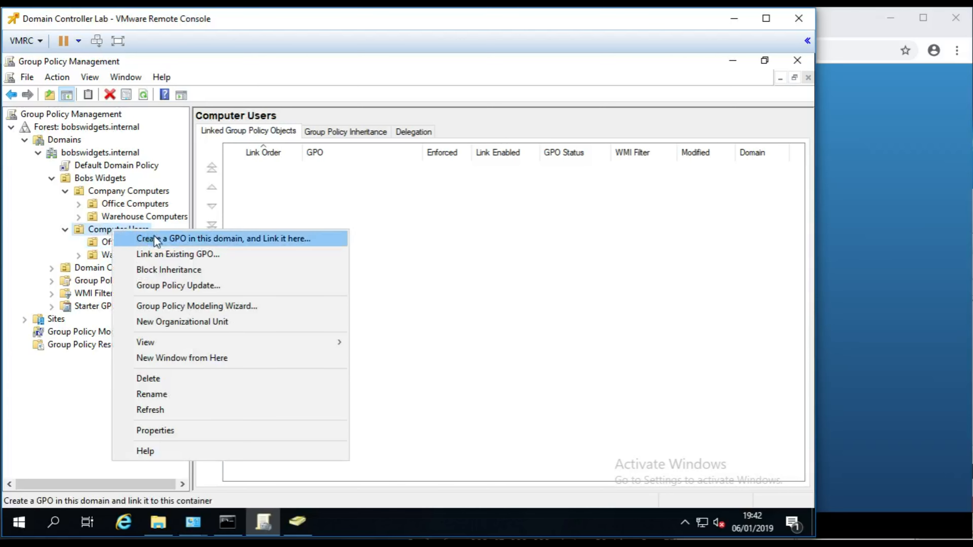
click(91, 235)
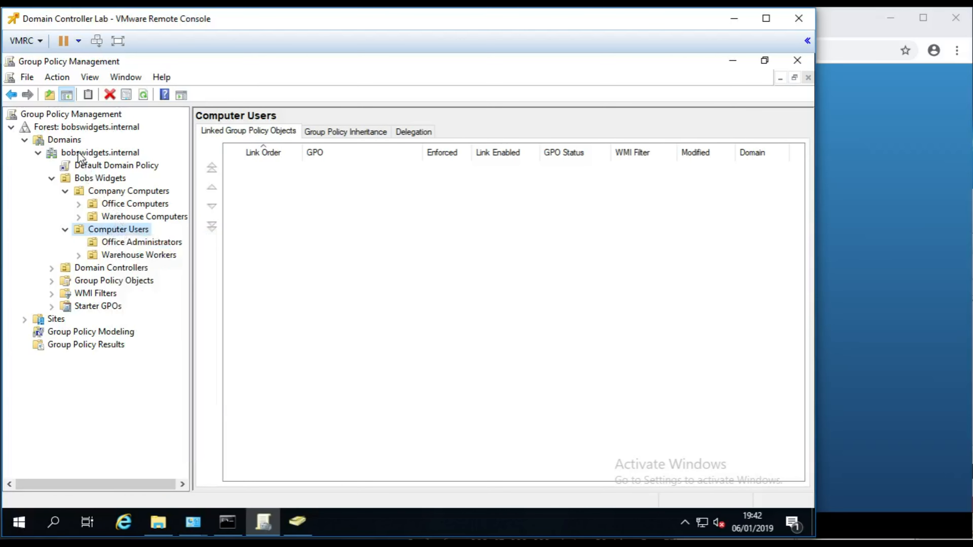
click(100, 153)
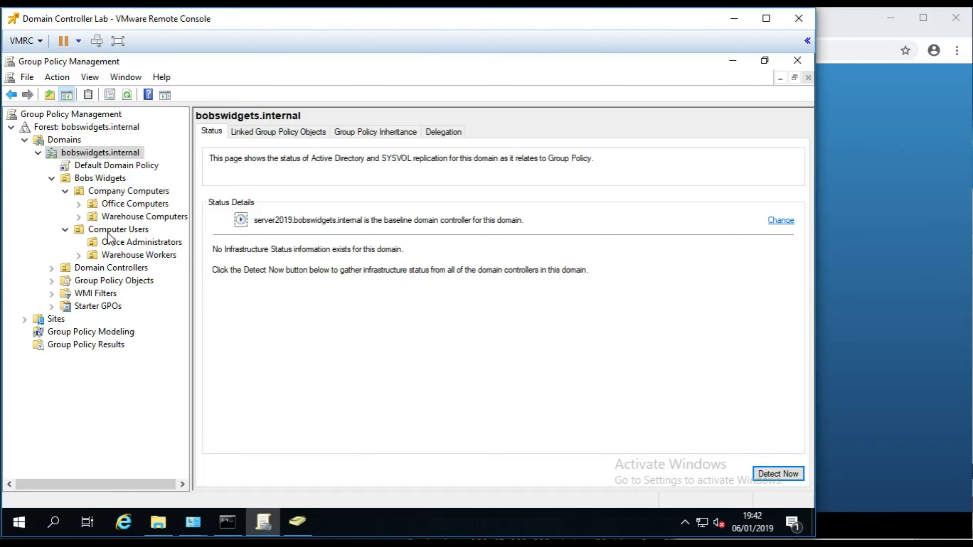
click(116, 232)
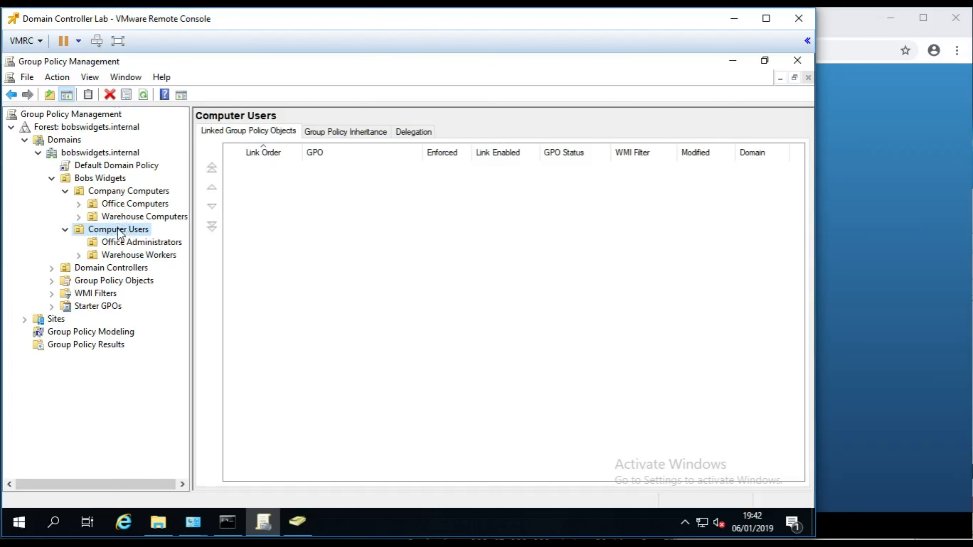
click(98, 154)
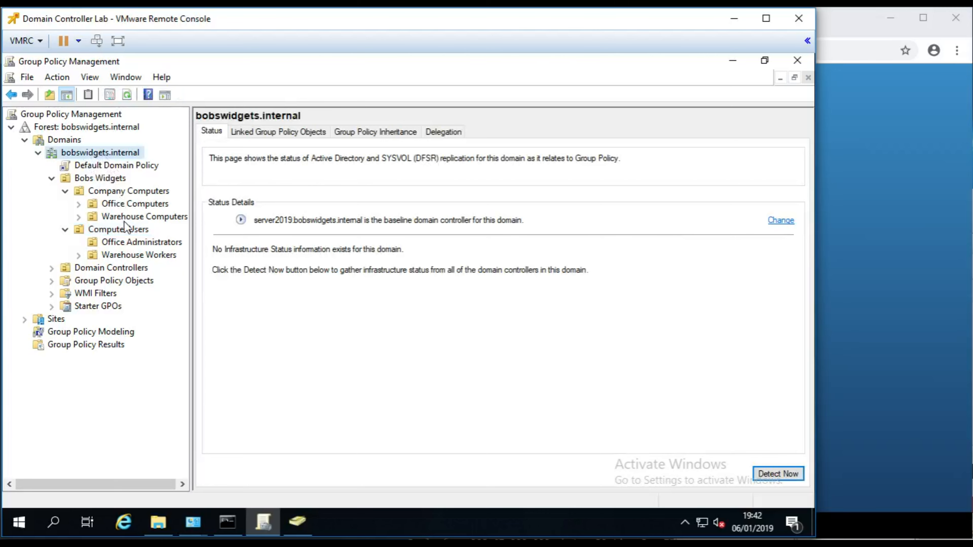
Step: Create a GPO named Map Company Shared Drive and link it to the Computer Users unit
click(114, 232)
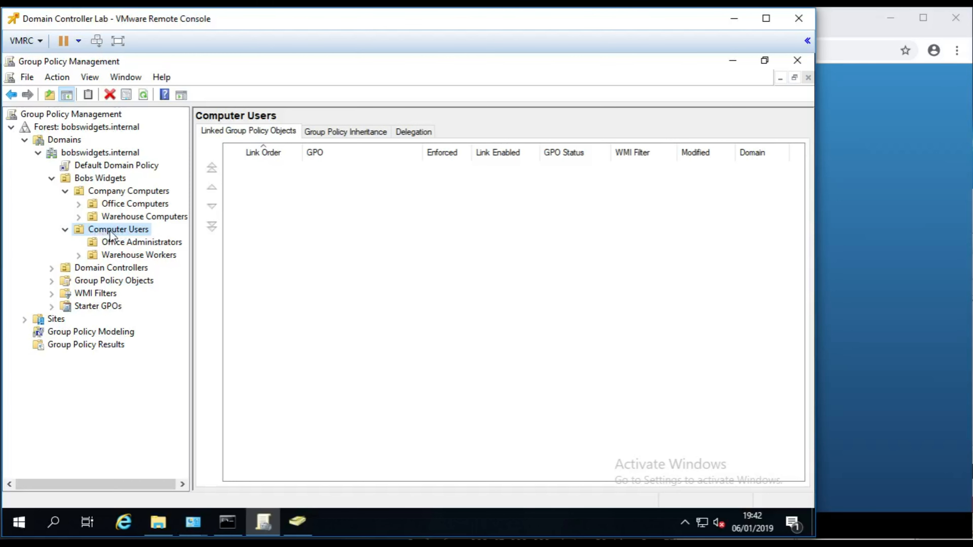
right_click(110, 231)
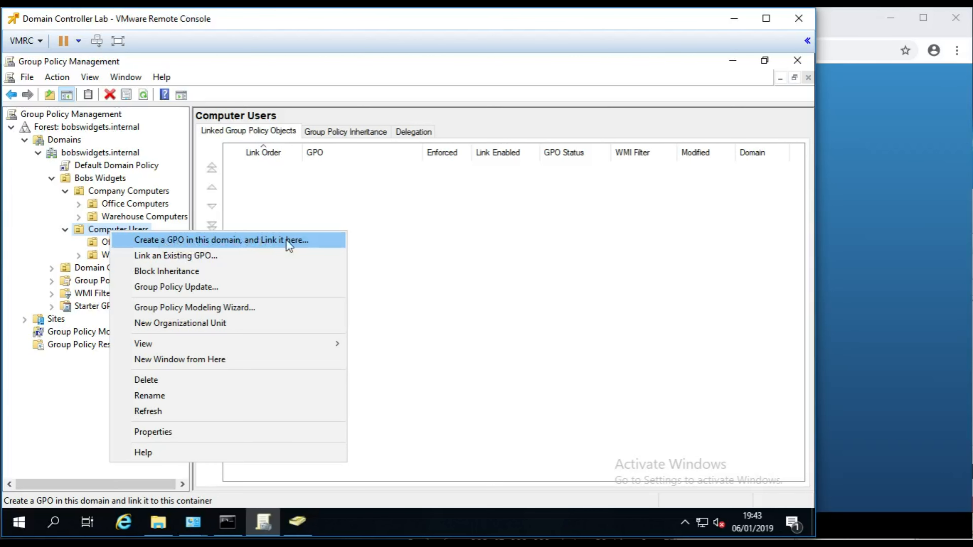
click(298, 240)
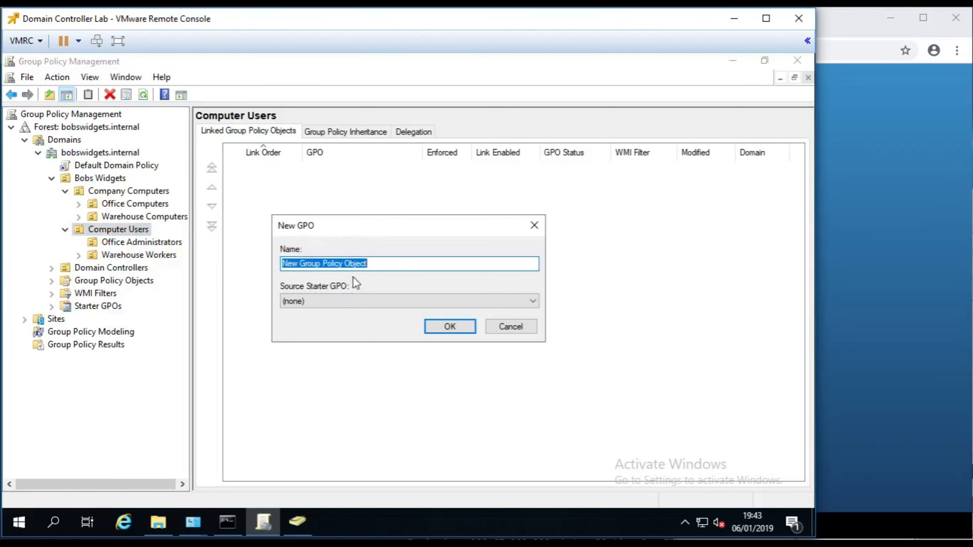
text(Map Company Shared Drive)
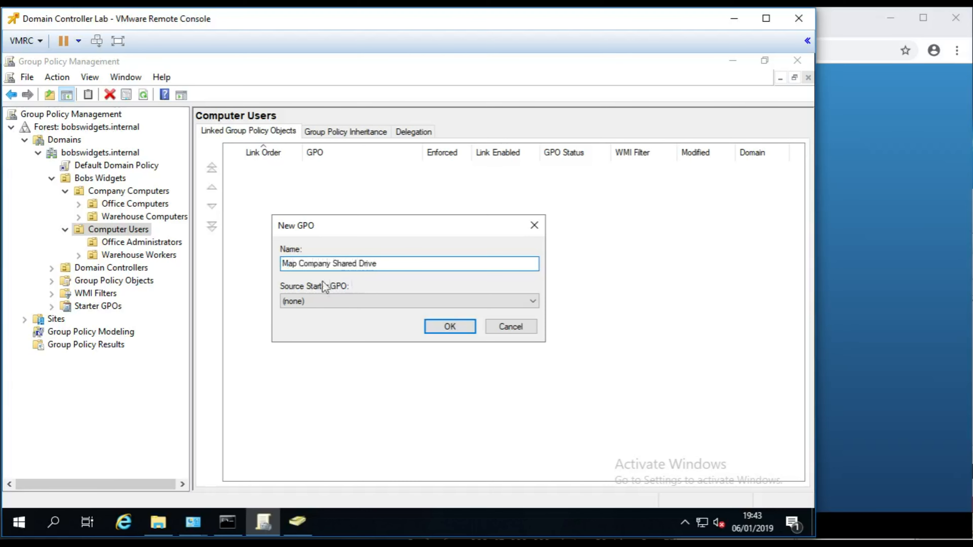
click(446, 327)
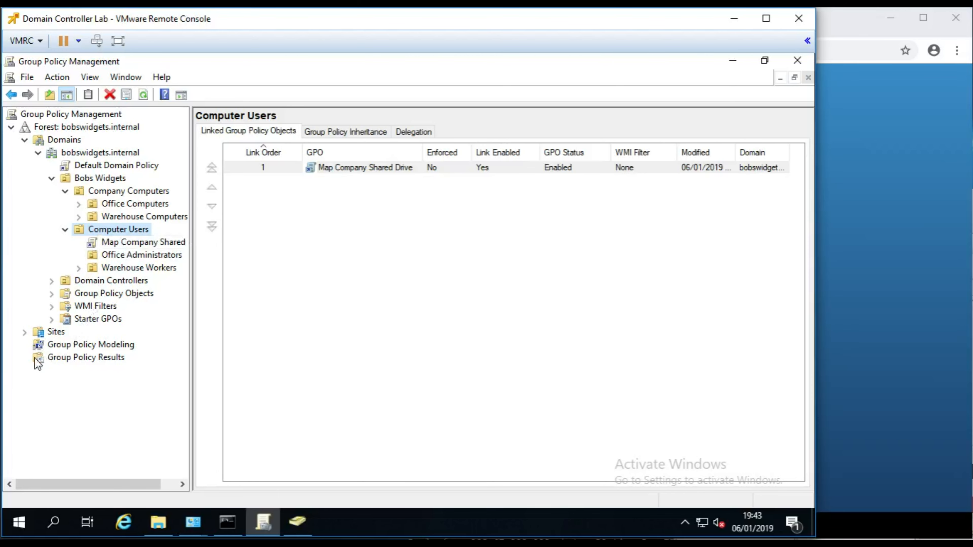
Step: Expand Group Policy Objects and view the scope of Map Company Shared Drive through its link under Computer Users
click(52, 295)
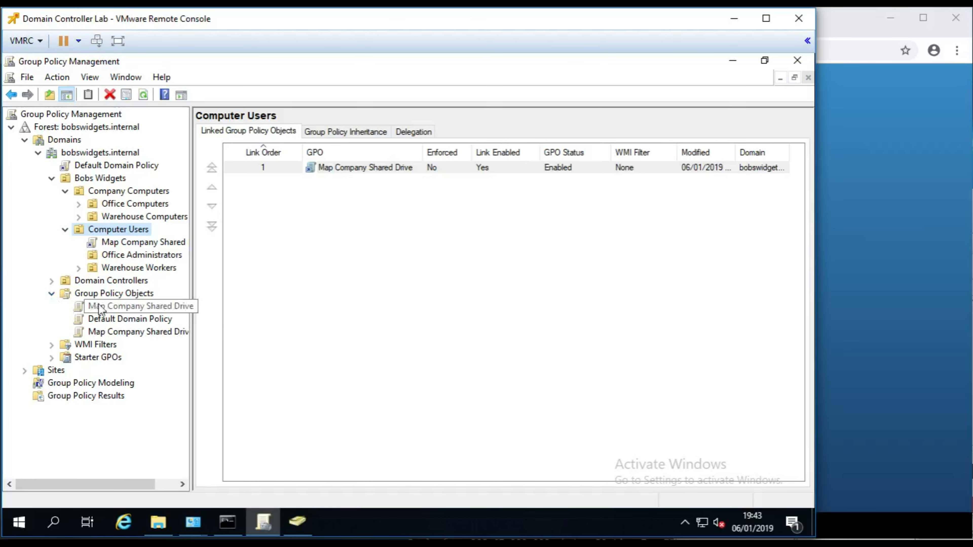
click(139, 332)
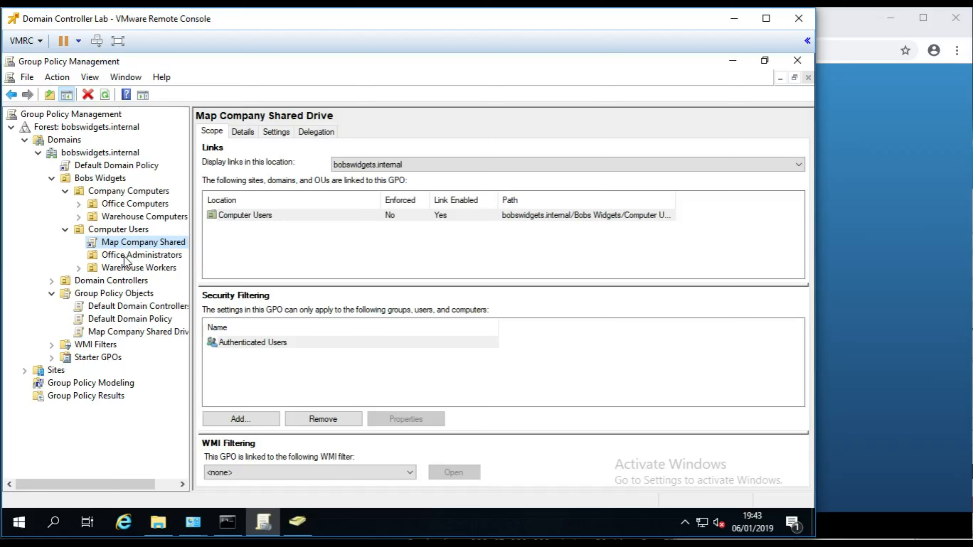
click(121, 242)
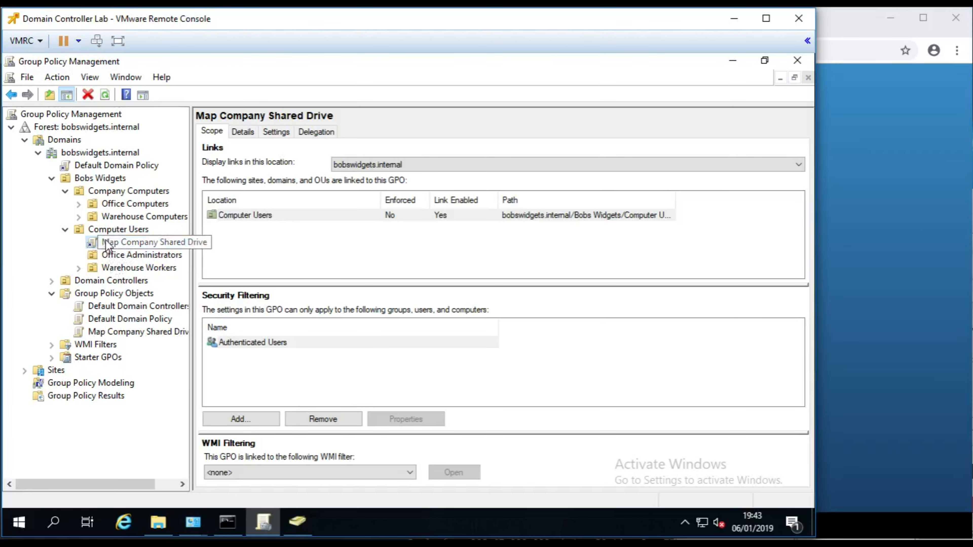
Step: Delete the Map Company Shared Drive link from the Computer Users unit, keeping the GPO itself
right_click(112, 242)
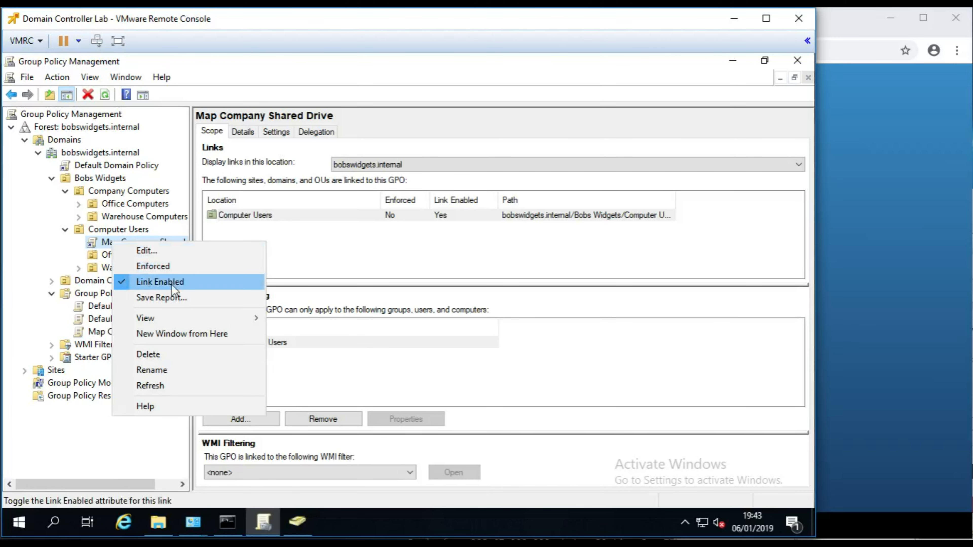
click(158, 356)
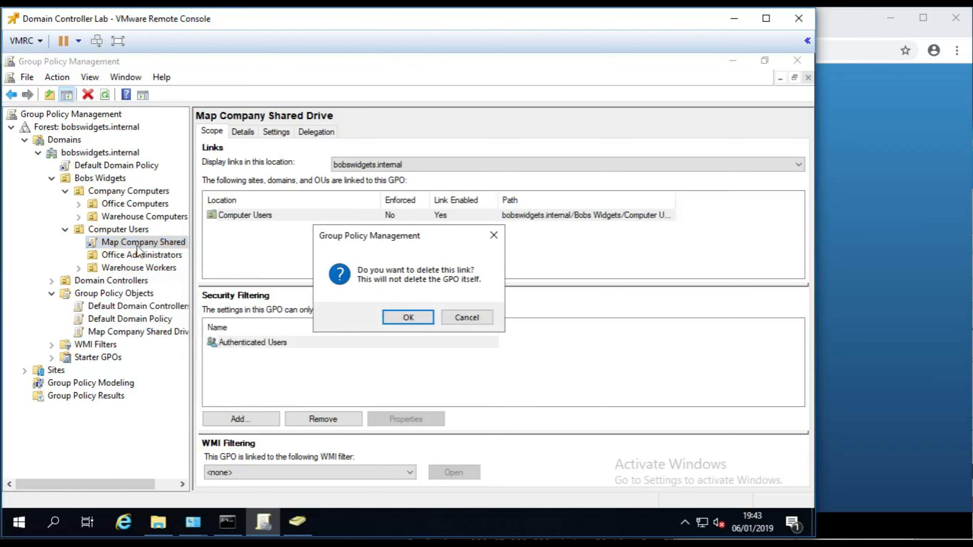
click(407, 318)
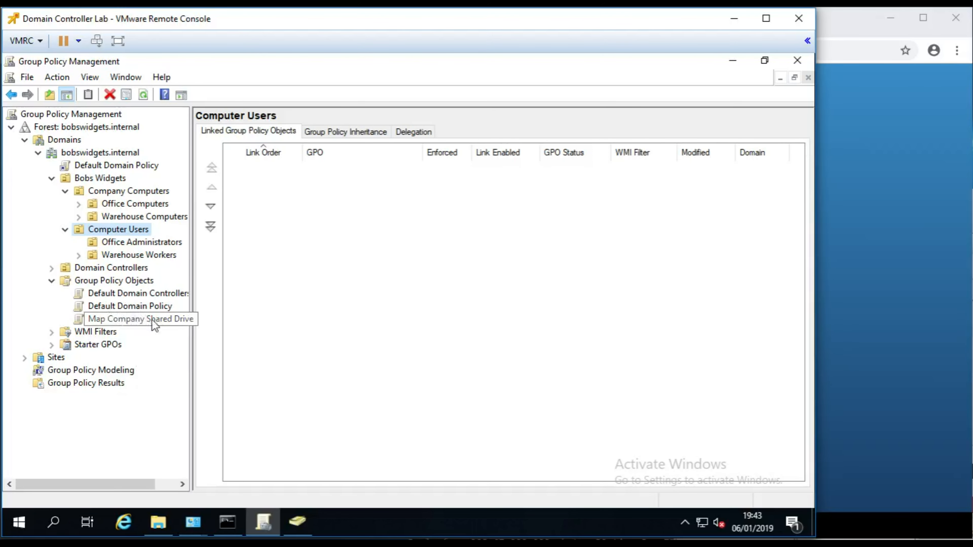
Step: Link the existing Map Company Shared Drive GPO to the Office Administrators and Warehouse Workers units
right_click(117, 246)
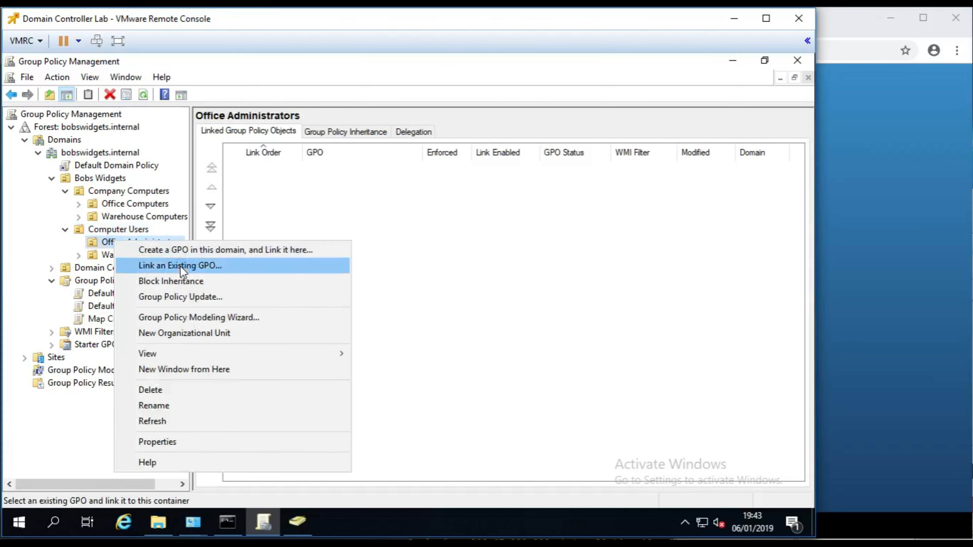
click(200, 265)
click(354, 270)
key(Return)
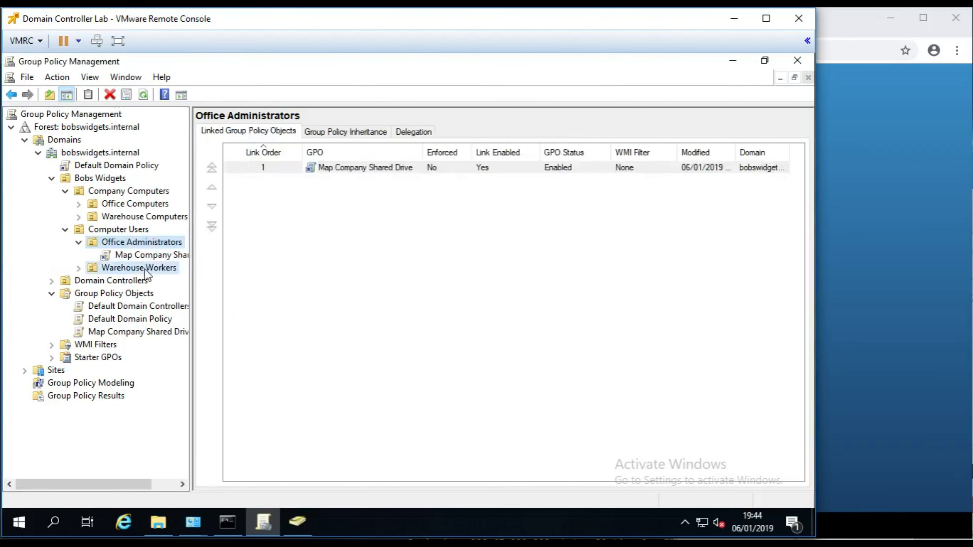
right_click(161, 268)
click(236, 297)
click(335, 273)
click(465, 401)
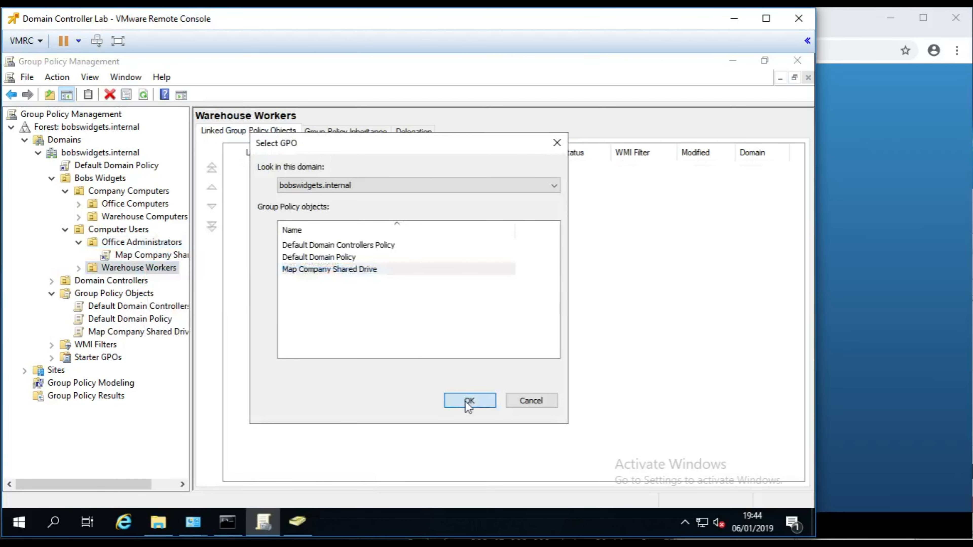
click(83, 268)
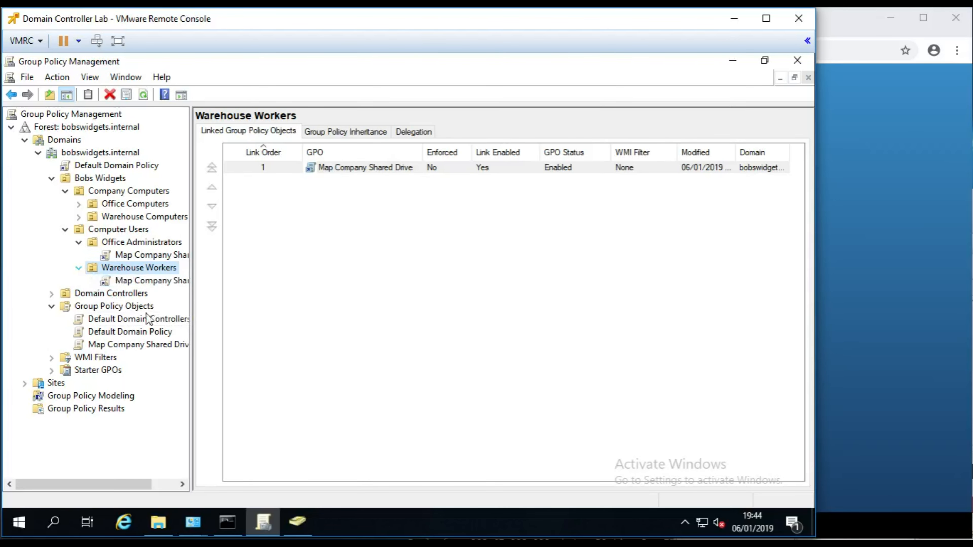
Step: Delete the Map Company Shared Drive links from the Warehouse Workers and Office Administrators units
click(140, 282)
click(506, 318)
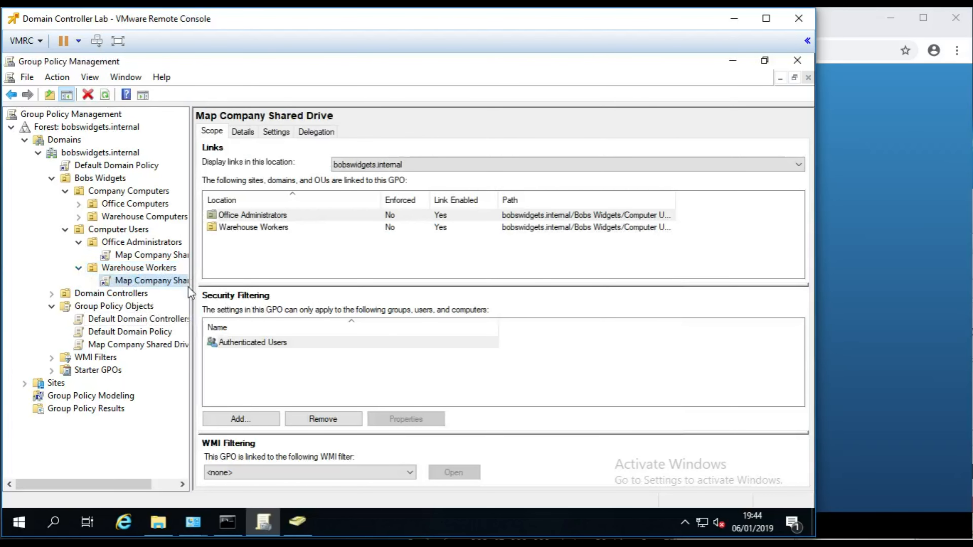
right_click(141, 284)
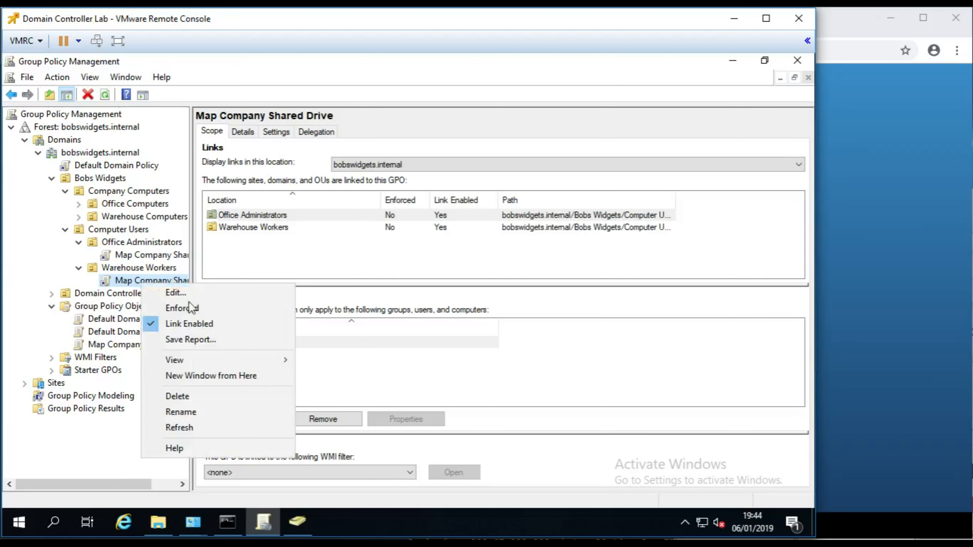
click(192, 398)
click(425, 321)
click(156, 257)
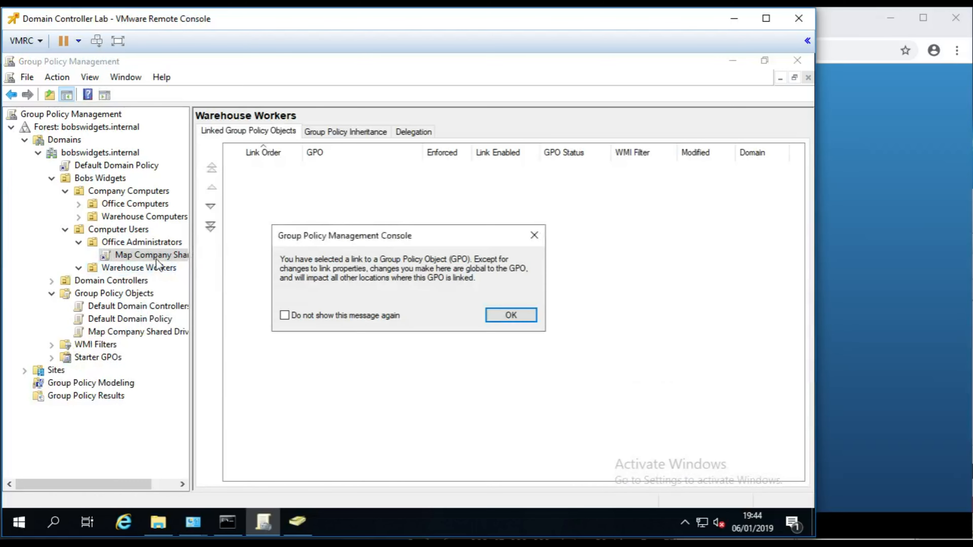
key(Return)
right_click(180, 255)
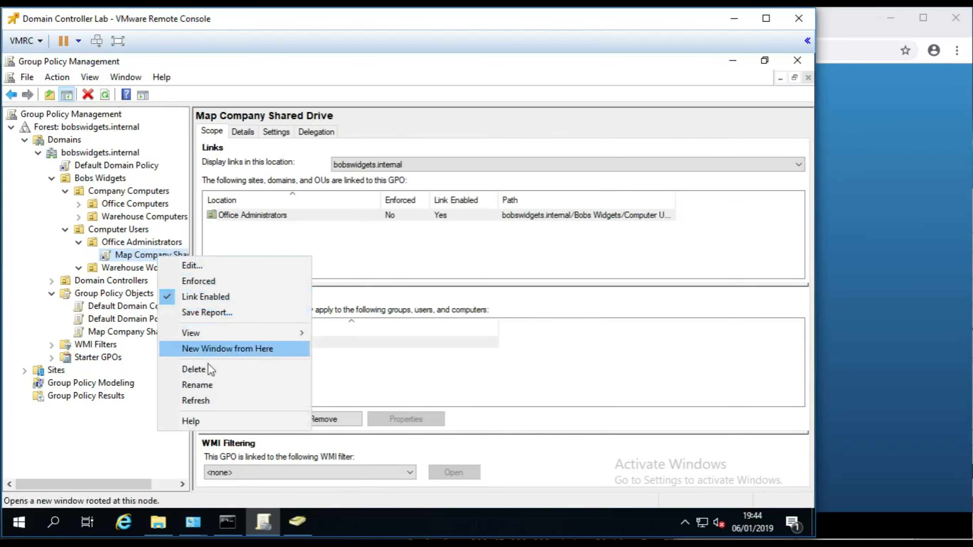
click(197, 370)
click(408, 317)
Step: Link the existing Map Company Shared Drive GPO to the Computer Users unit
click(124, 230)
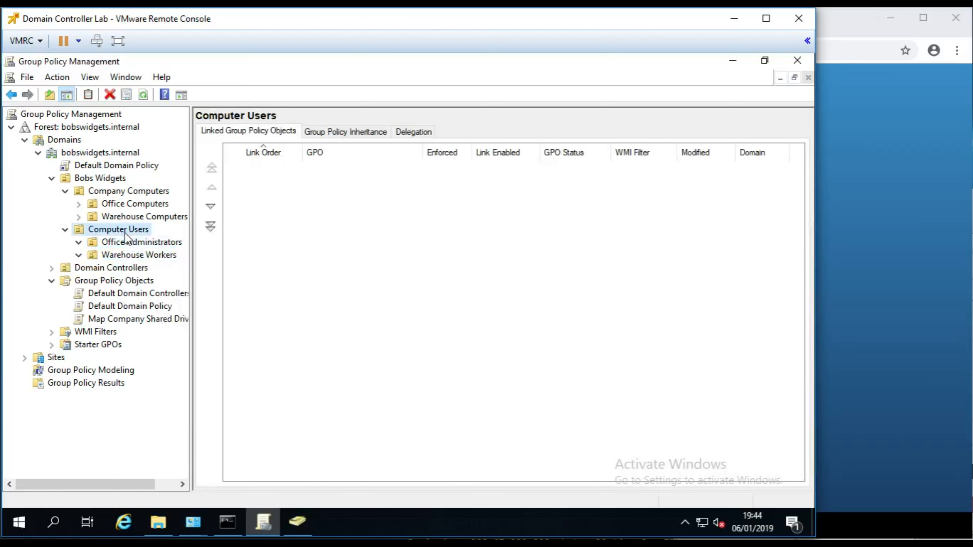
right_click(124, 233)
click(190, 258)
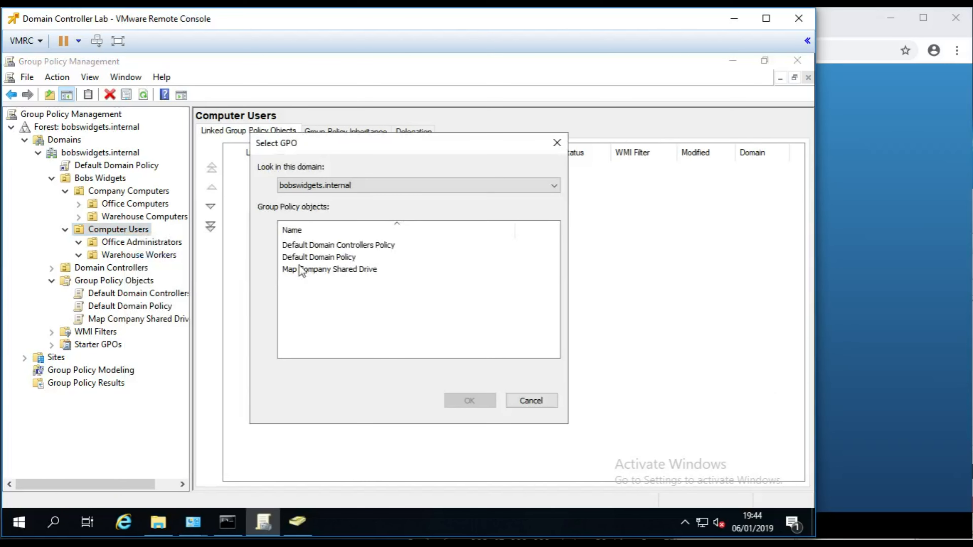
click(325, 270)
click(470, 398)
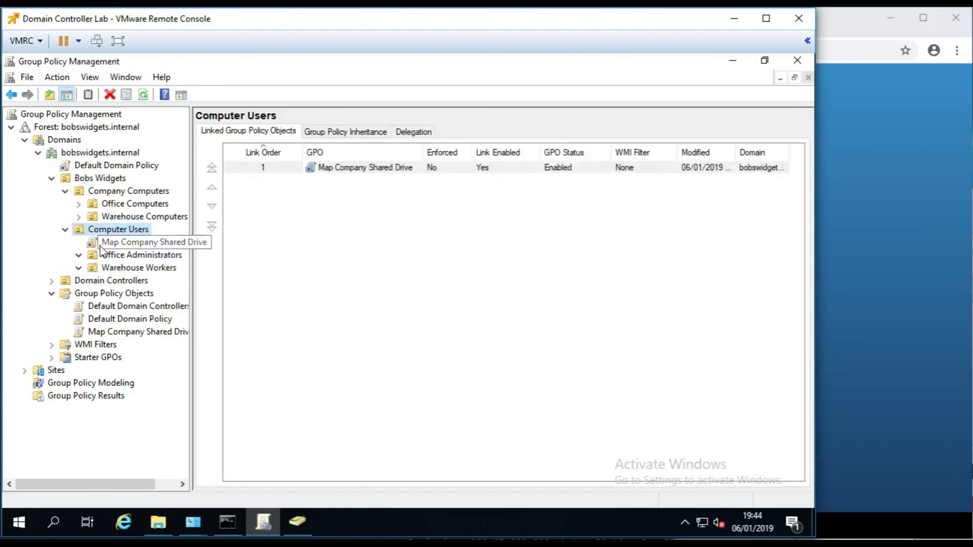
Step: Add about:security_mmc.exe to the trusted sites and expand every section of the Map Company Shared Drive settings report
click(133, 244)
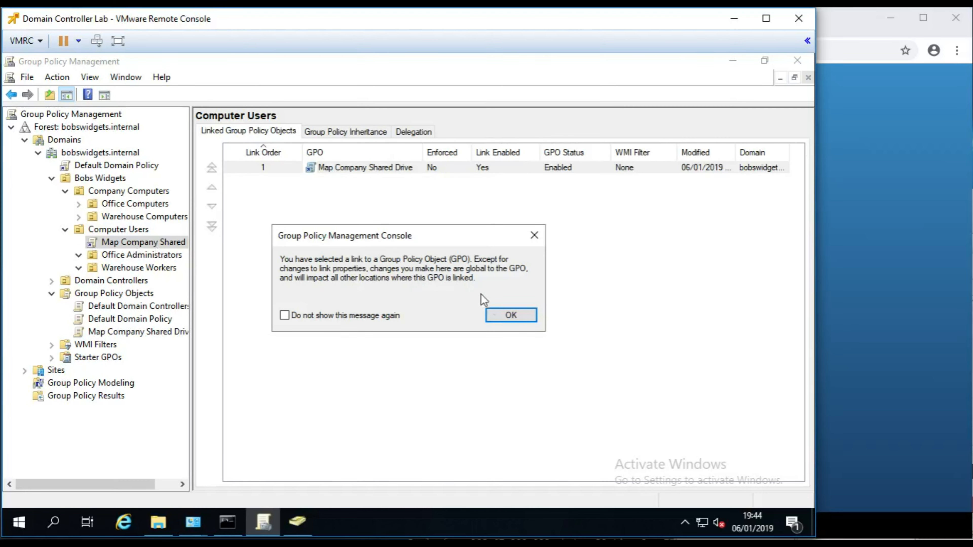
click(497, 314)
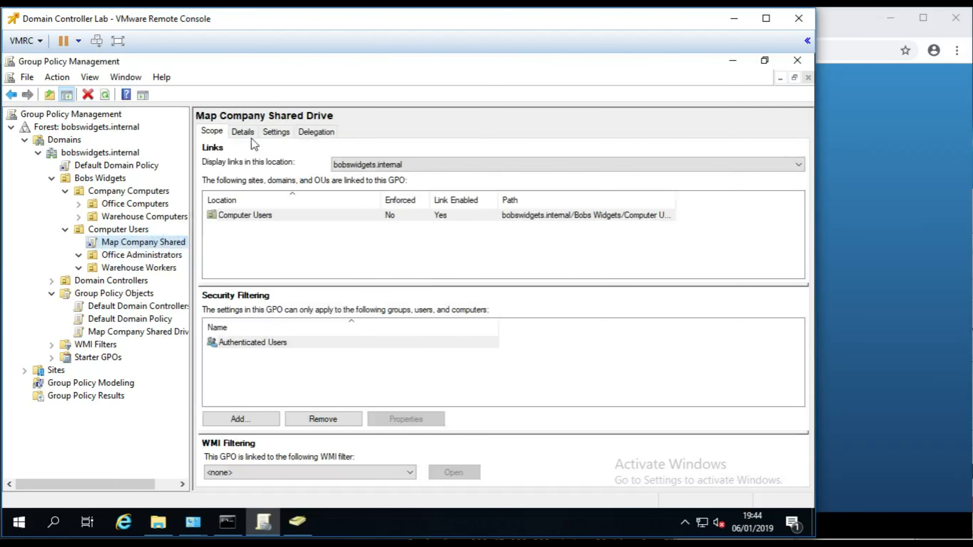
click(274, 134)
click(513, 300)
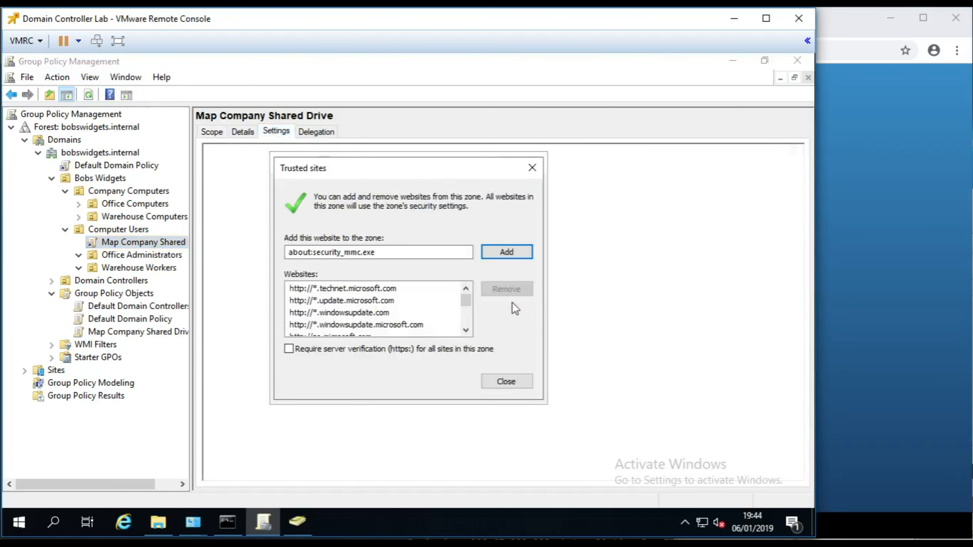
click(513, 256)
click(504, 373)
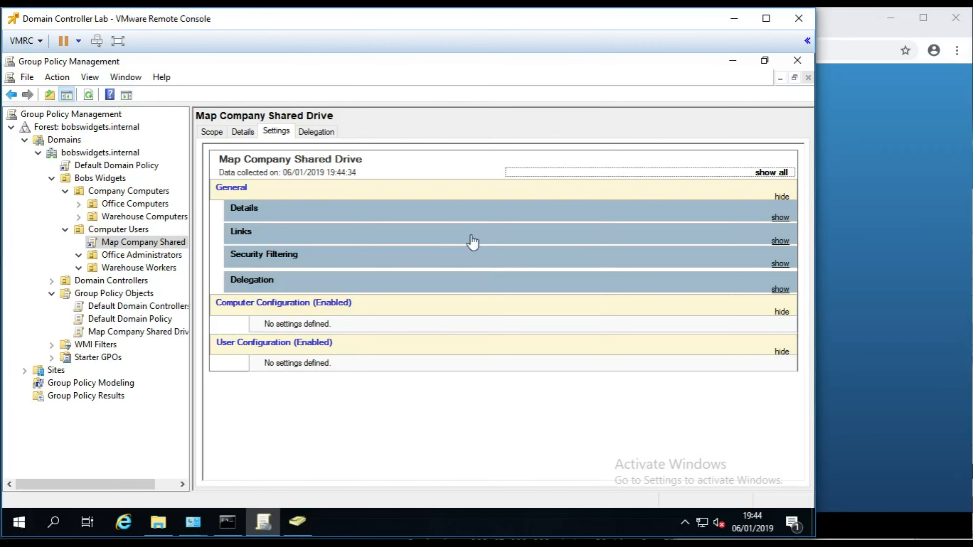
click(761, 174)
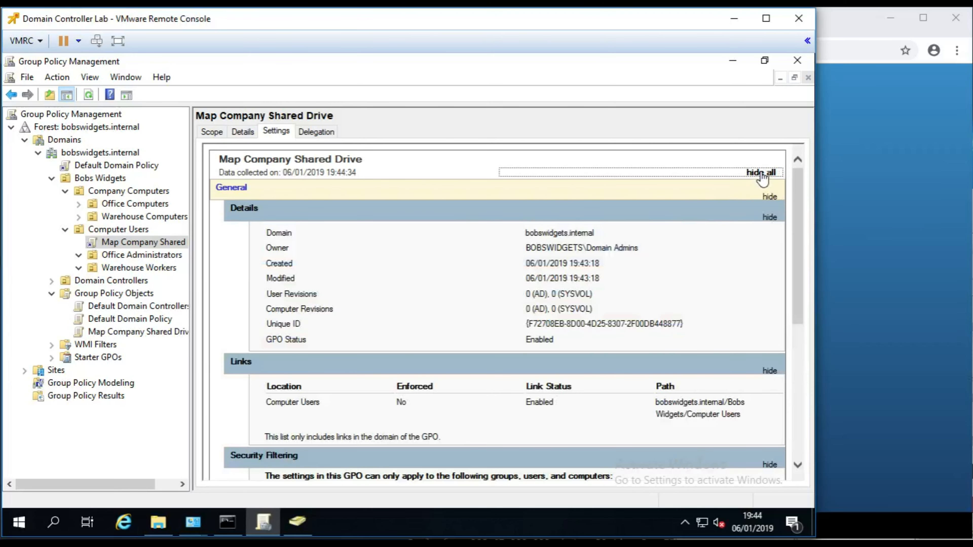
Step: Collapse all sections of the Map Company Shared Drive settings report and refresh the report
click(760, 173)
right_click(467, 275)
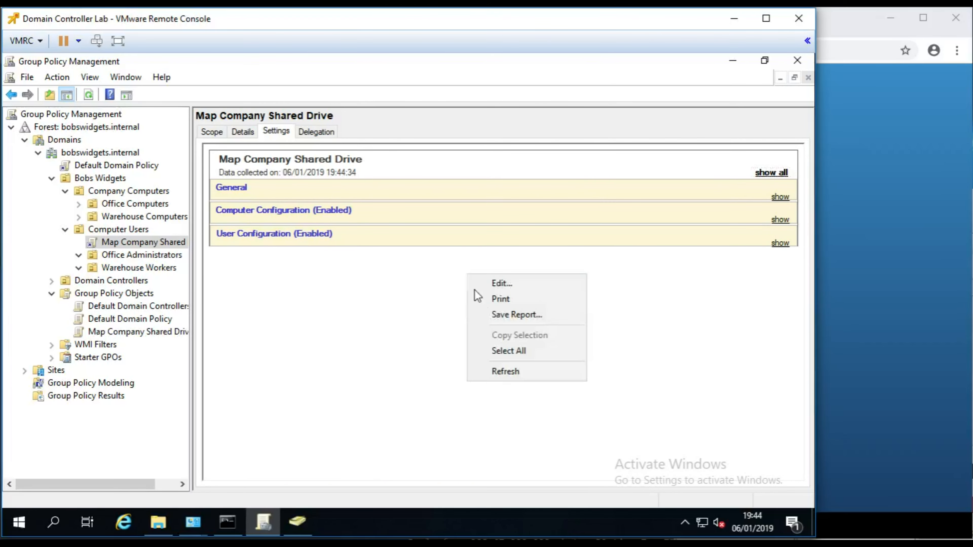
click(517, 373)
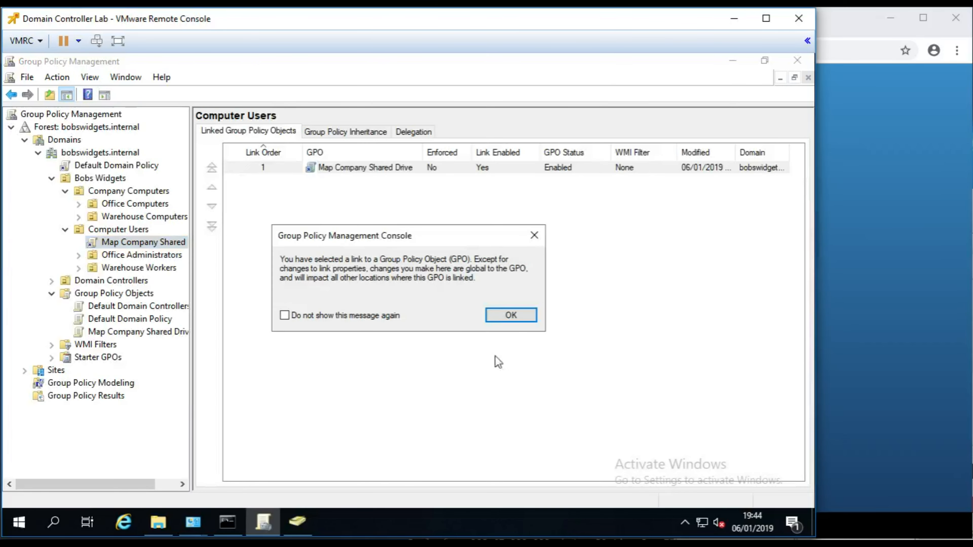
click(510, 320)
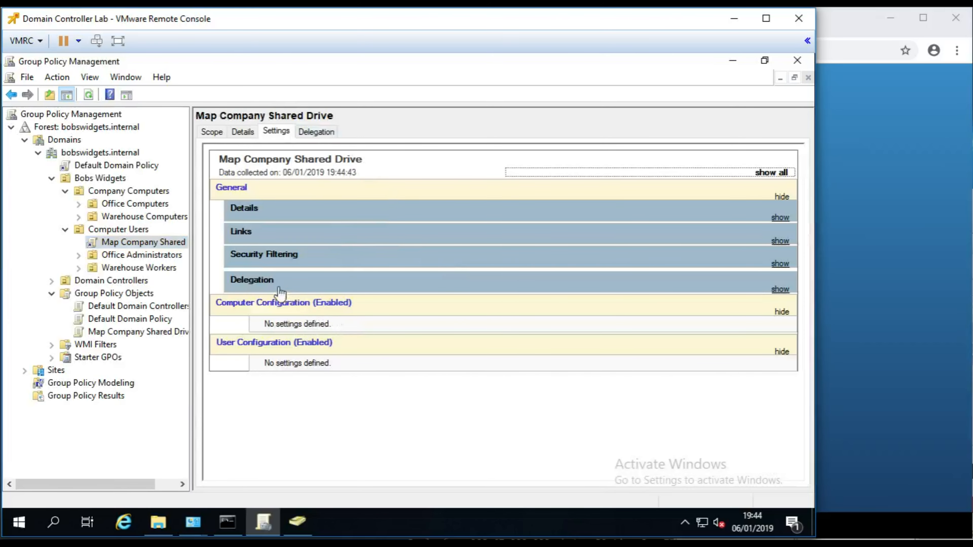
Step: Examine the Delegation, Security Filtering, Computer Configuration and User Configuration sections of the Map Company Shared Drive report
click(326, 283)
click(291, 285)
click(292, 260)
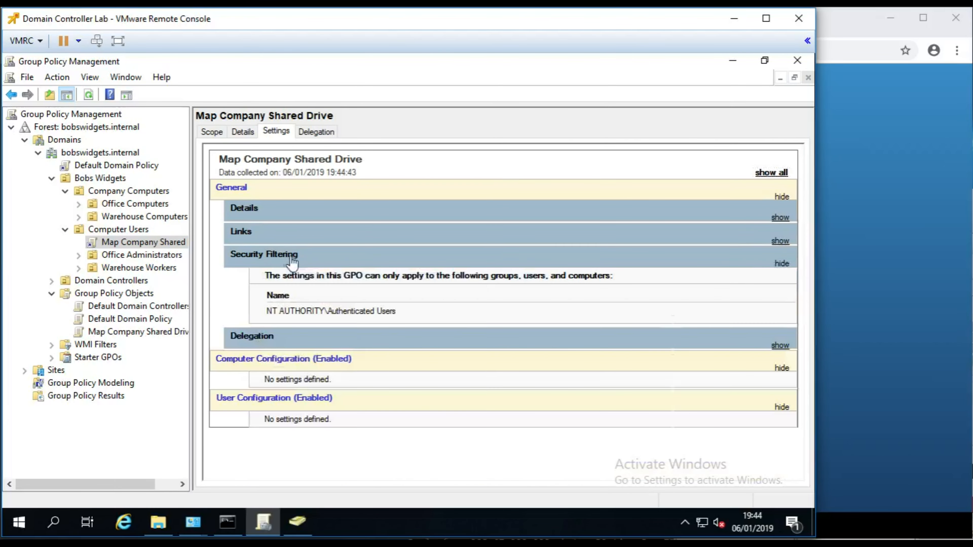
click(285, 258)
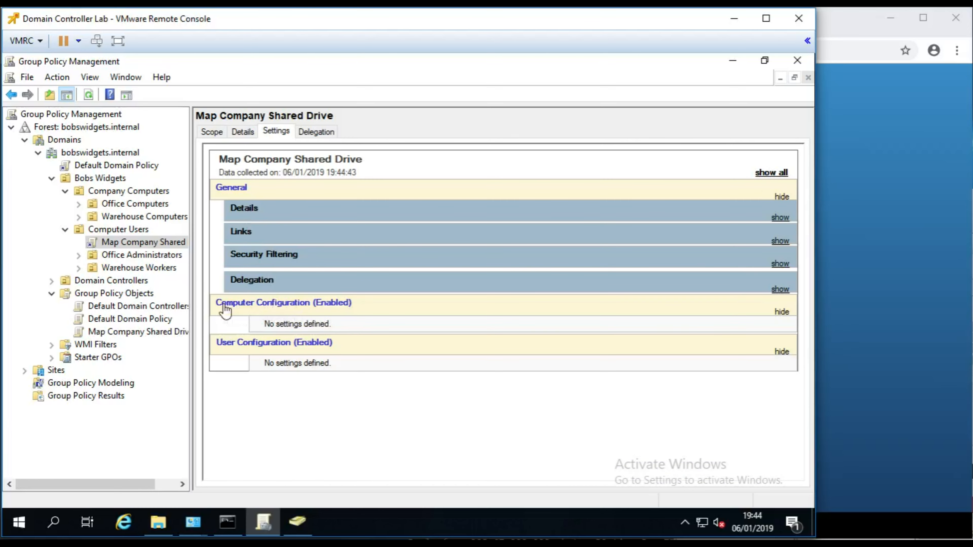
drag(333, 324, 254, 325)
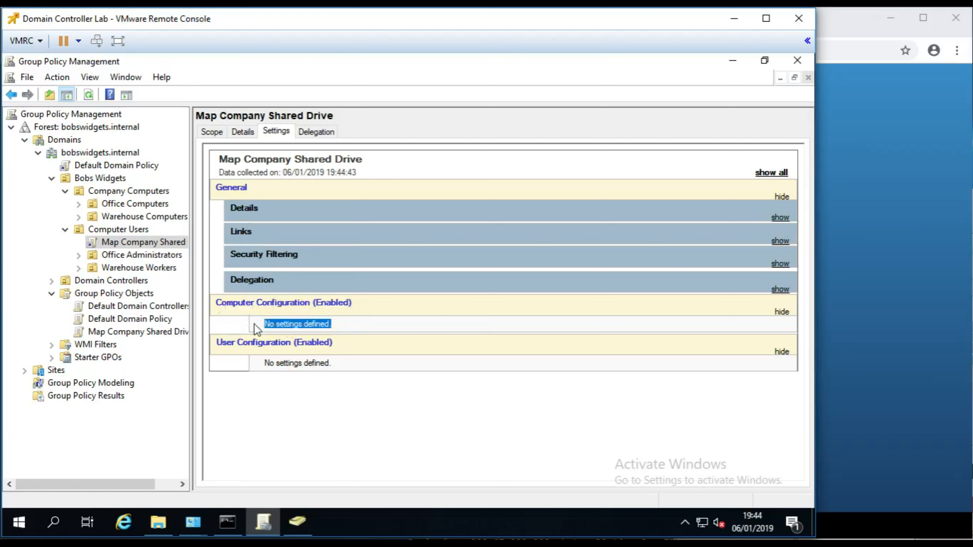
drag(333, 364, 261, 366)
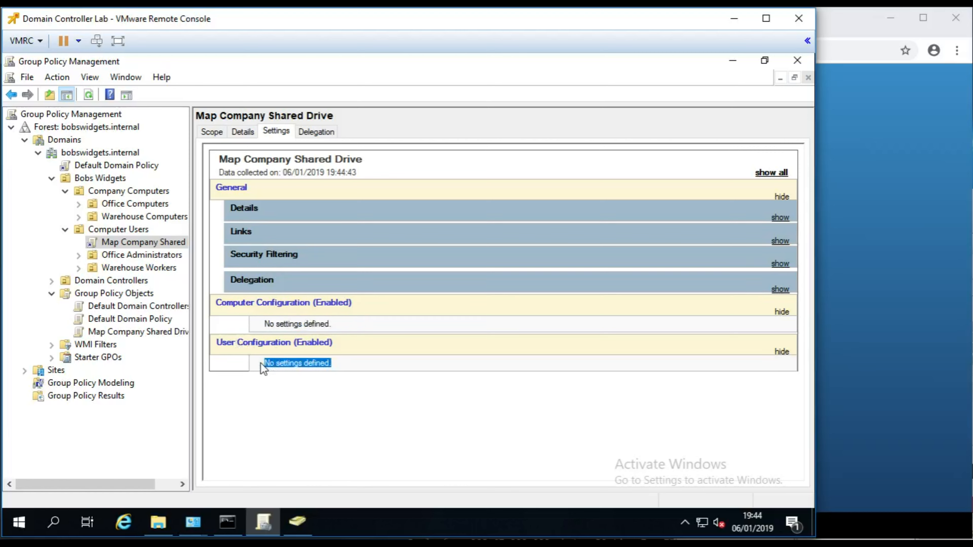
click(354, 367)
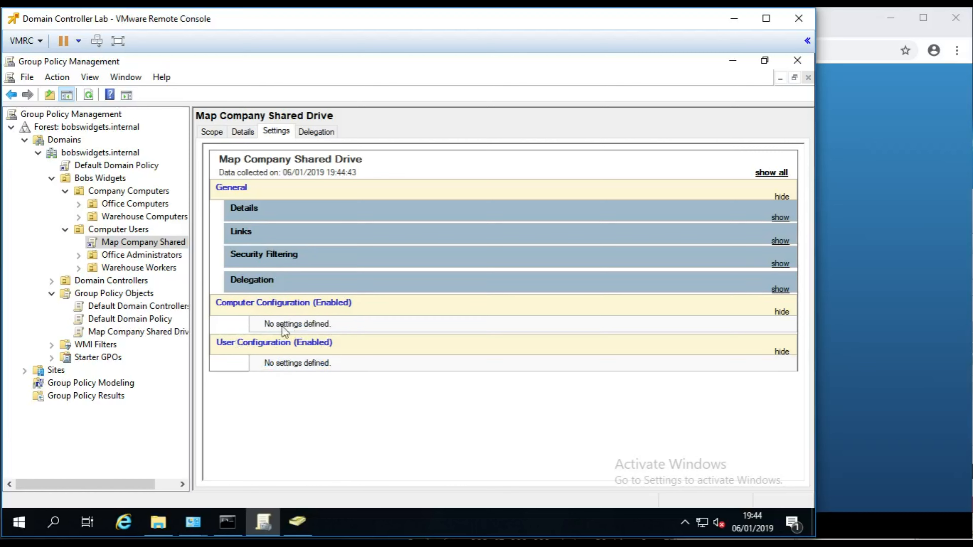
Step: Open the Map Company Shared Drive GPO under Computer Users for editing and reposition the editor window
right_click(148, 244)
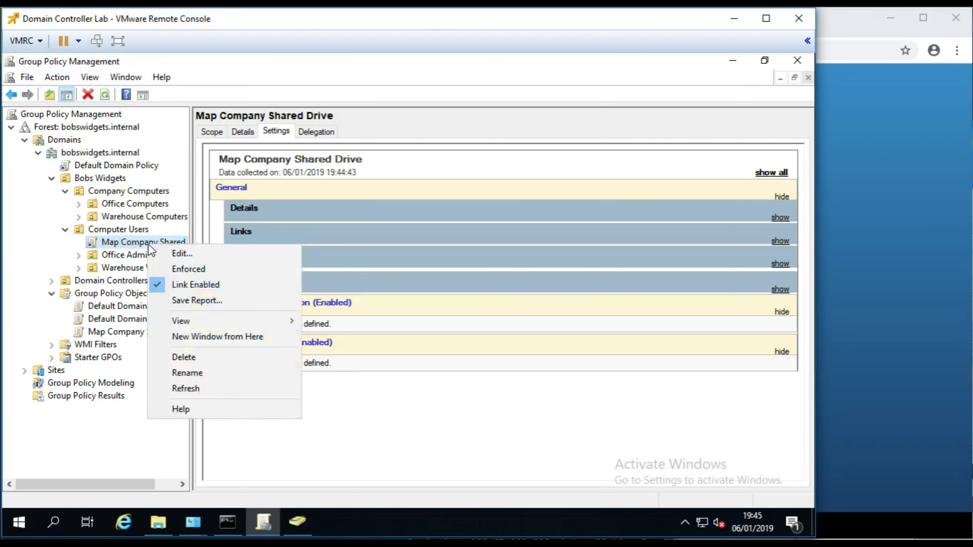
click(182, 254)
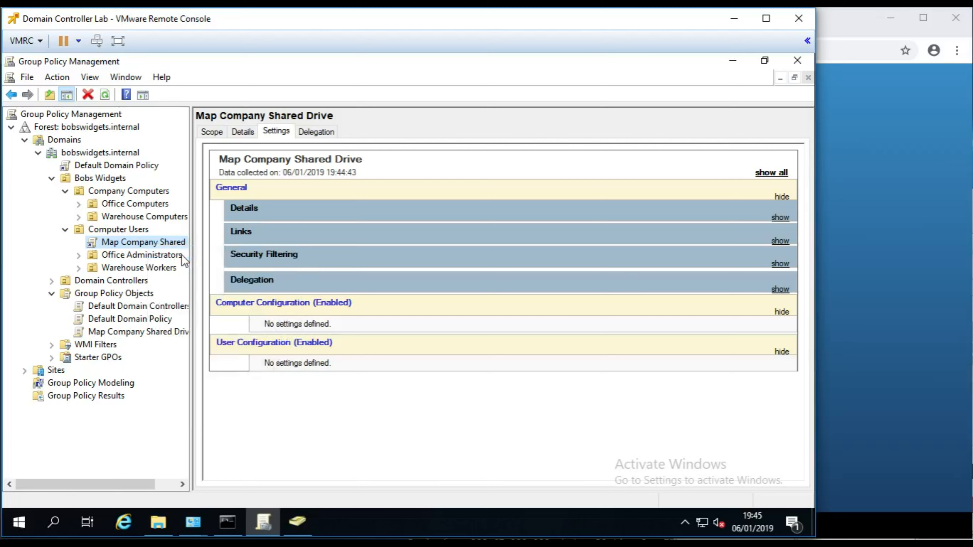
drag(208, 116, 348, 88)
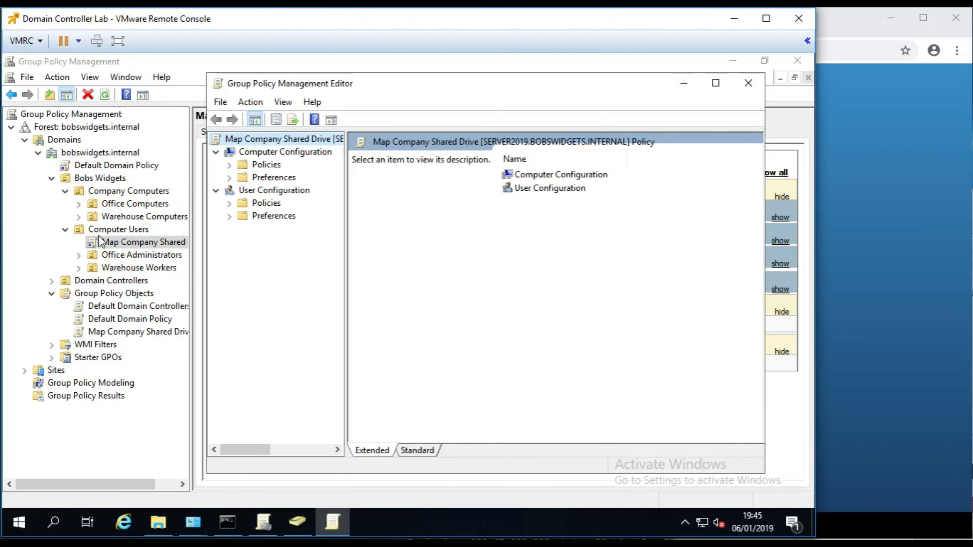
Step: Show the Drive Maps settings within the Windows Settings preferences of the User Configuration
click(274, 190)
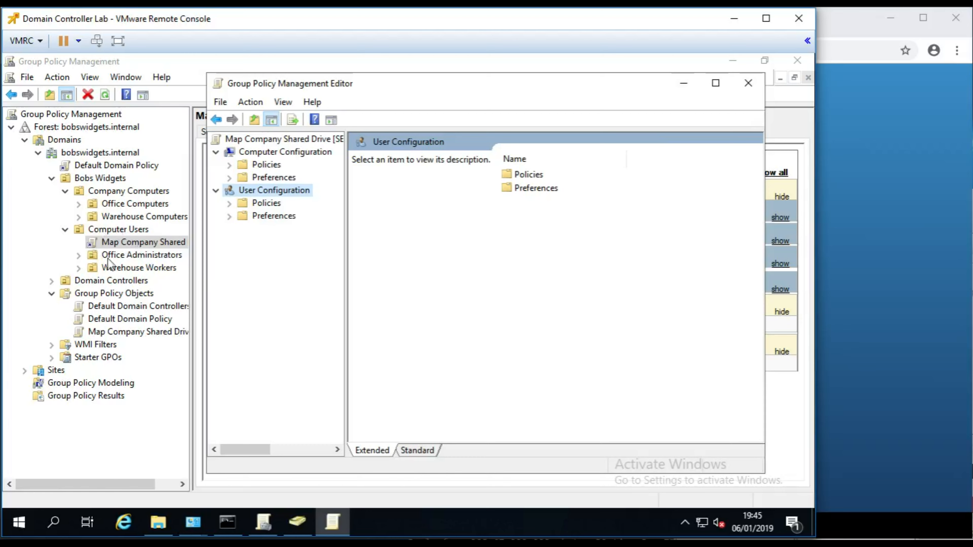
click(229, 177)
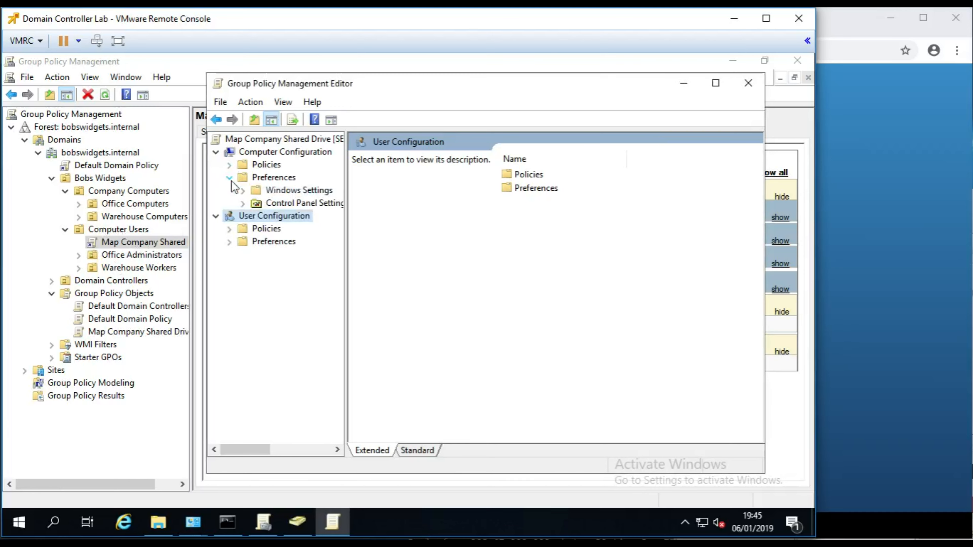
click(229, 177)
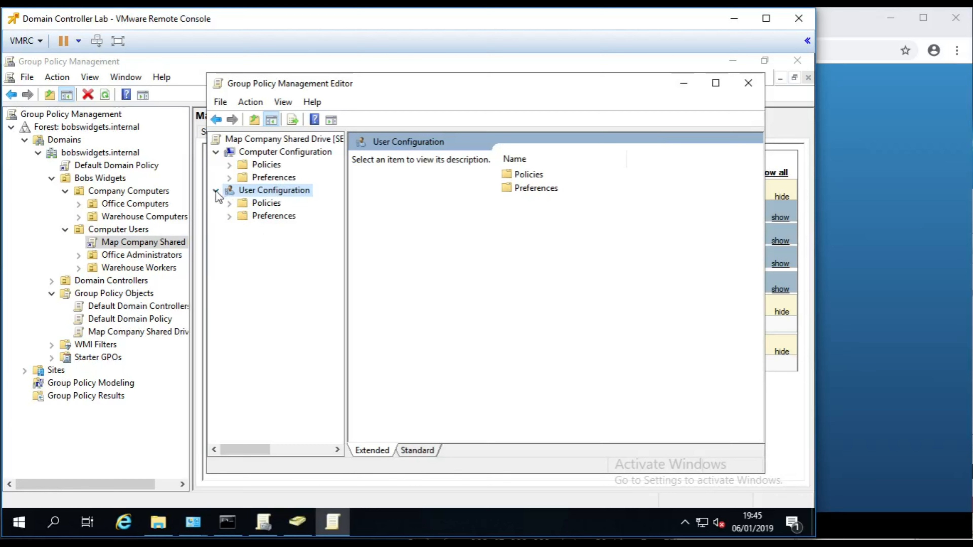
click(229, 217)
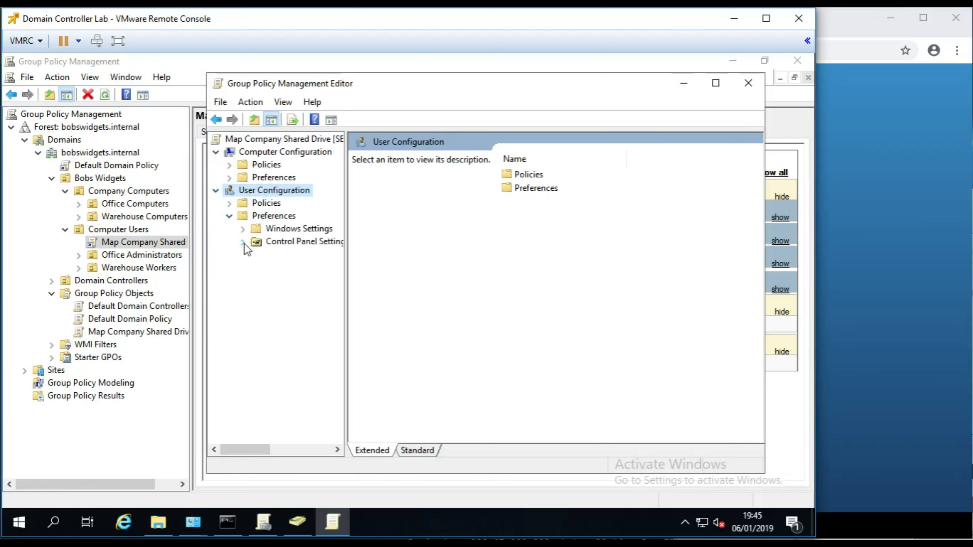
click(243, 229)
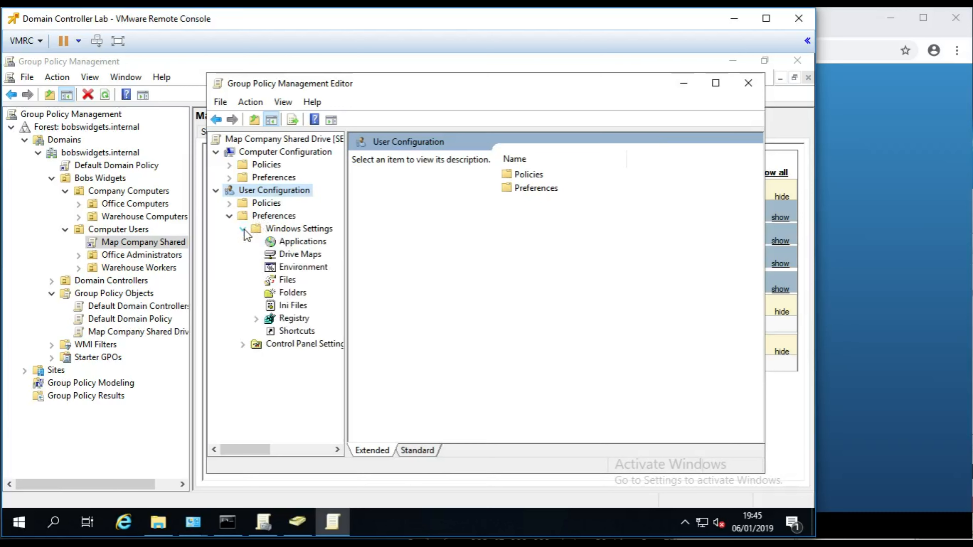
click(298, 255)
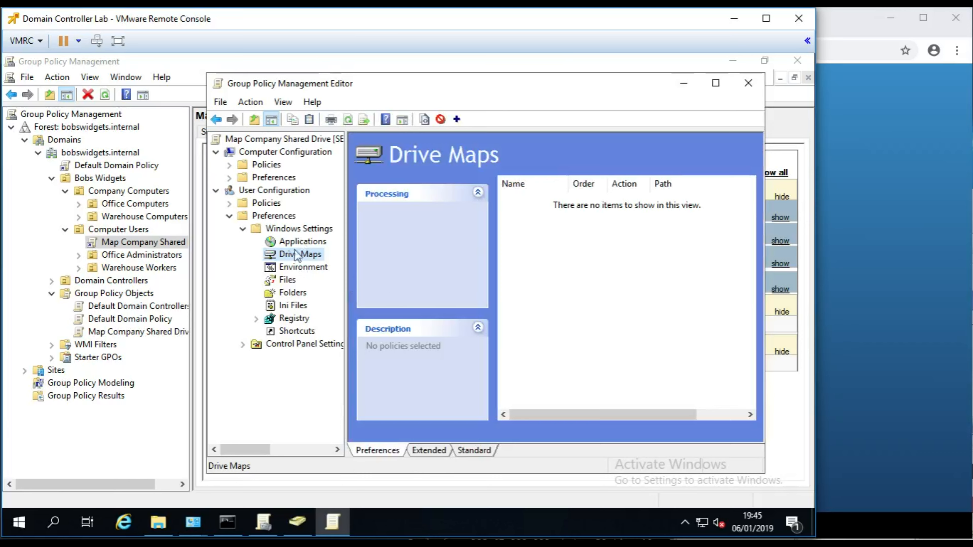
Step: Create a new mapped drive item in Drive Maps
click(566, 243)
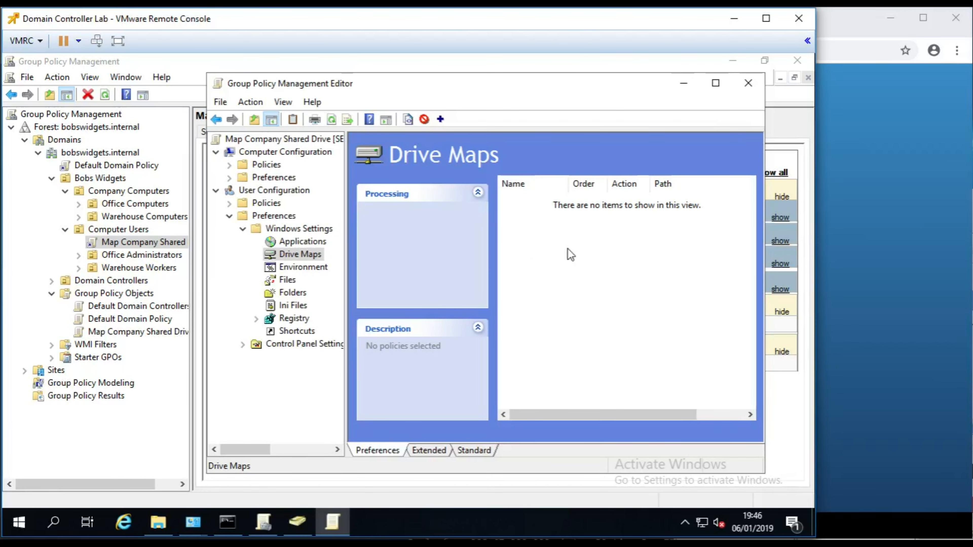
right_click(545, 237)
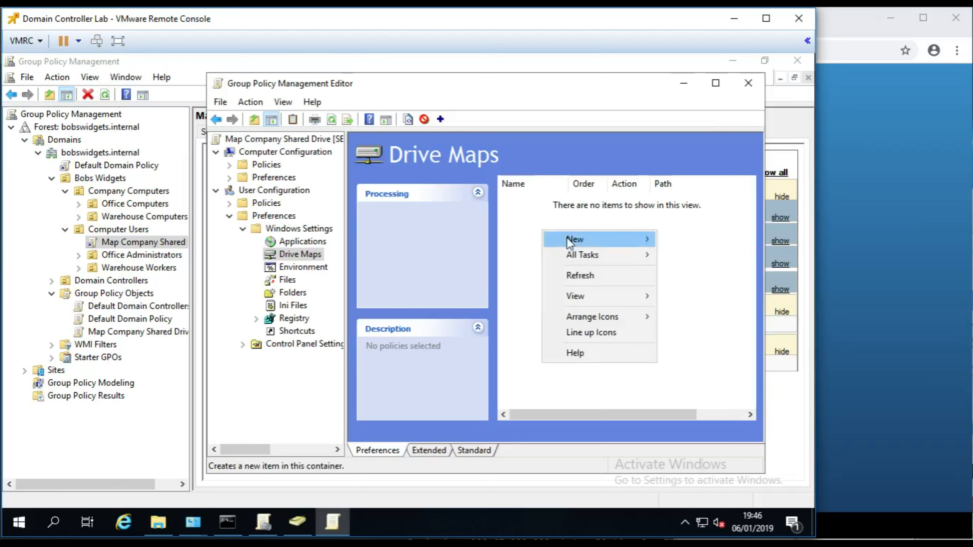
mouse_move(570, 241)
click(717, 243)
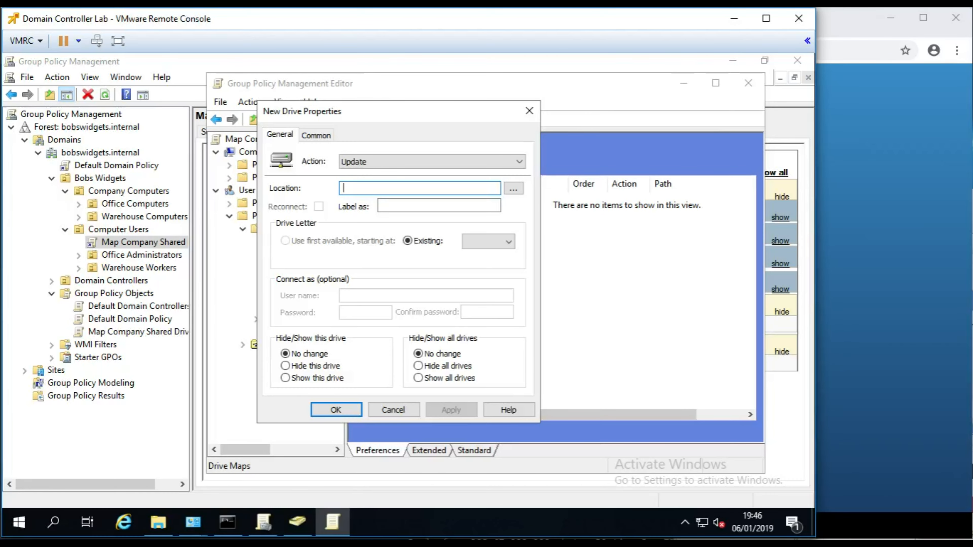
key(alt+Tab)
key(alt+Tab)
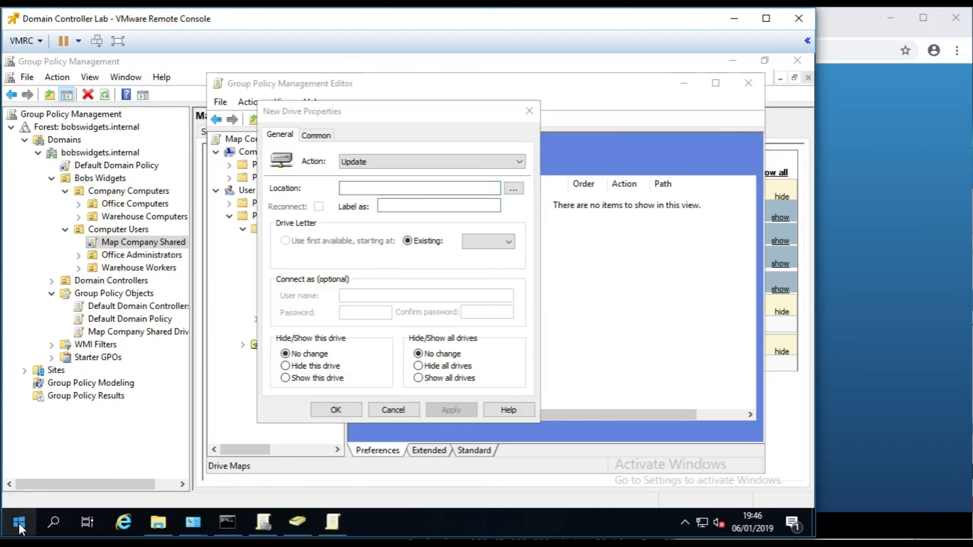
Step: Bring up the Run dialog and clear the command it contains
right_click(19, 523)
click(54, 449)
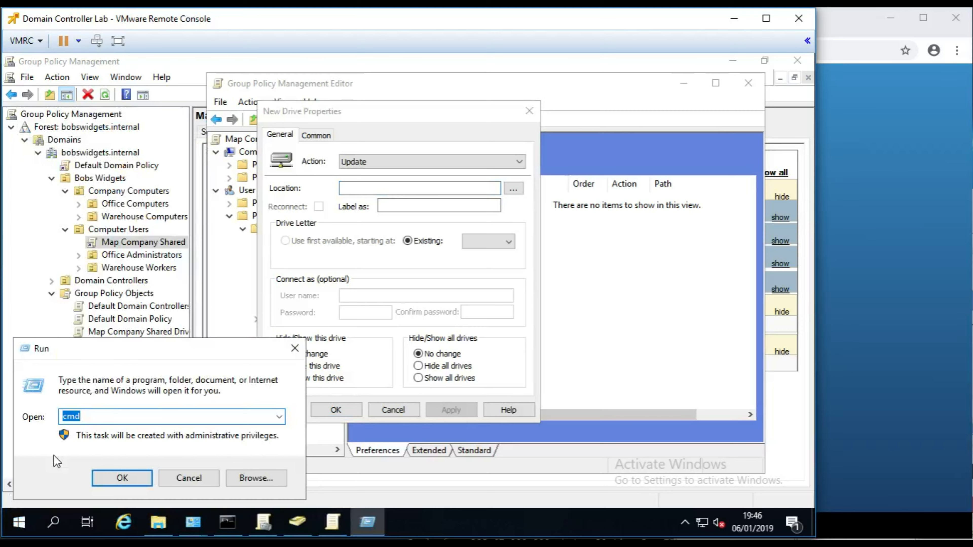
text(##)
key(BackSpace)
key(BackSpace)
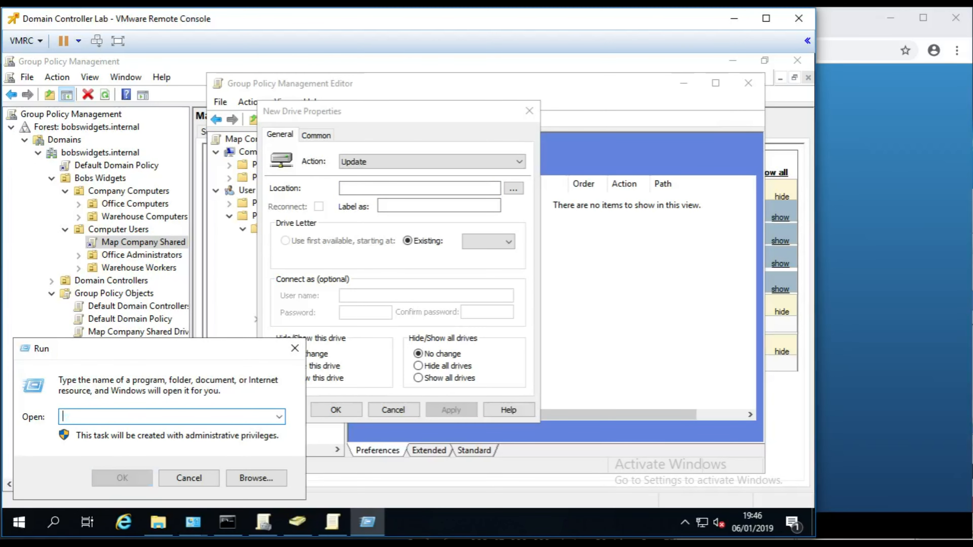
Step: Open the network location \\server2019 from the Run dialog, entering its backslashes with the On-Screen Keyboard
click(19, 523)
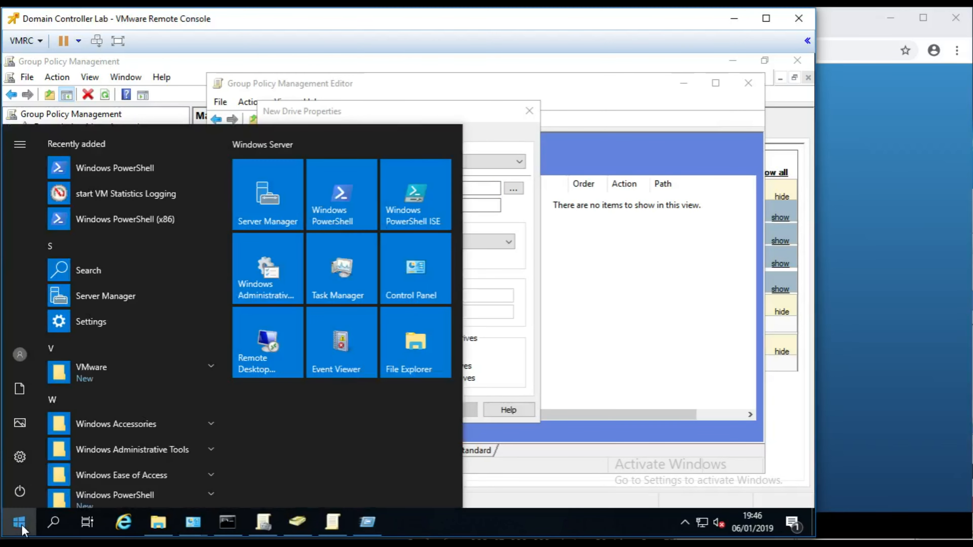
text(on screen keybo)
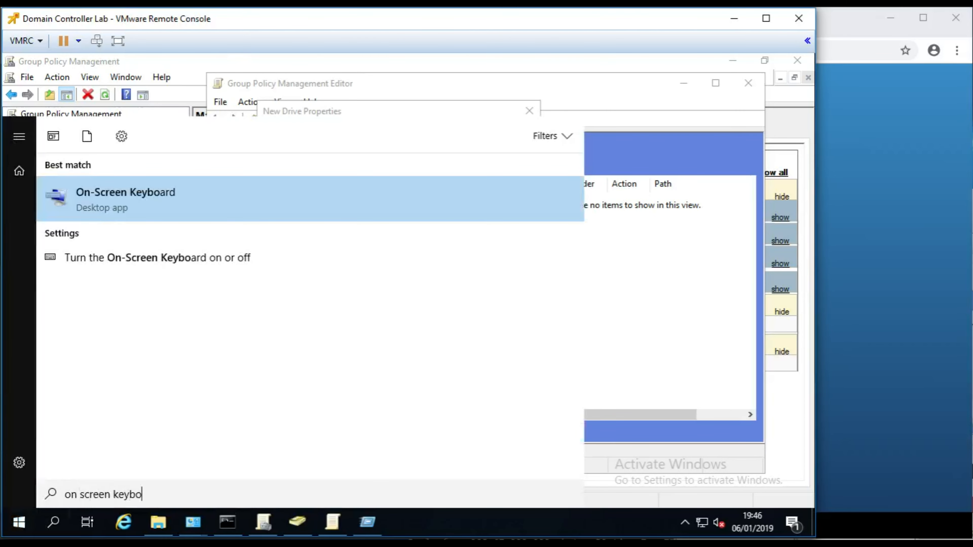
click(160, 210)
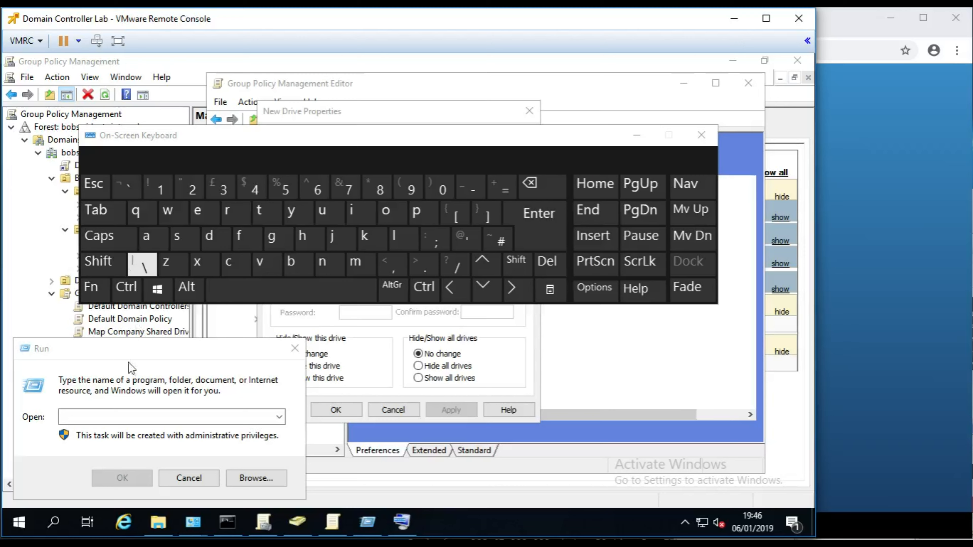
click(144, 264)
click(144, 264)
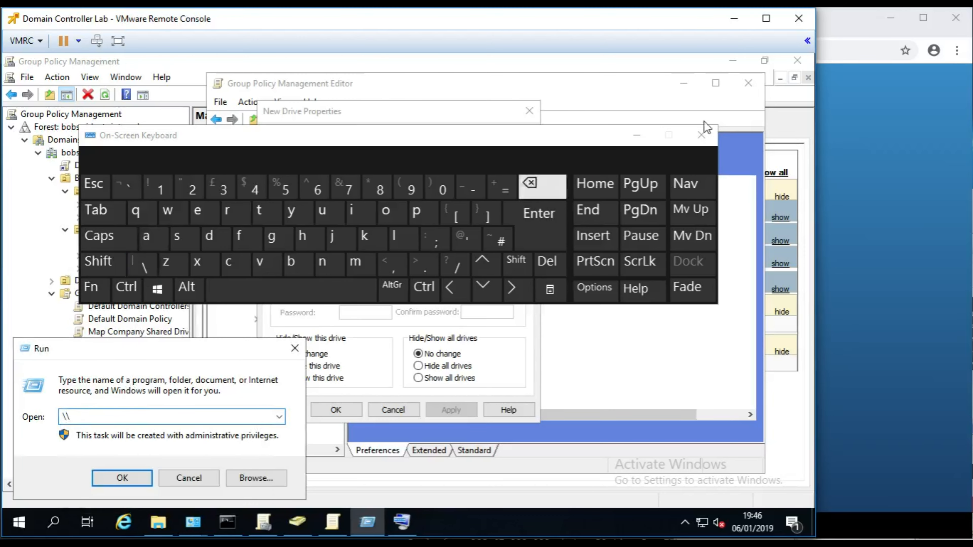
click(701, 135)
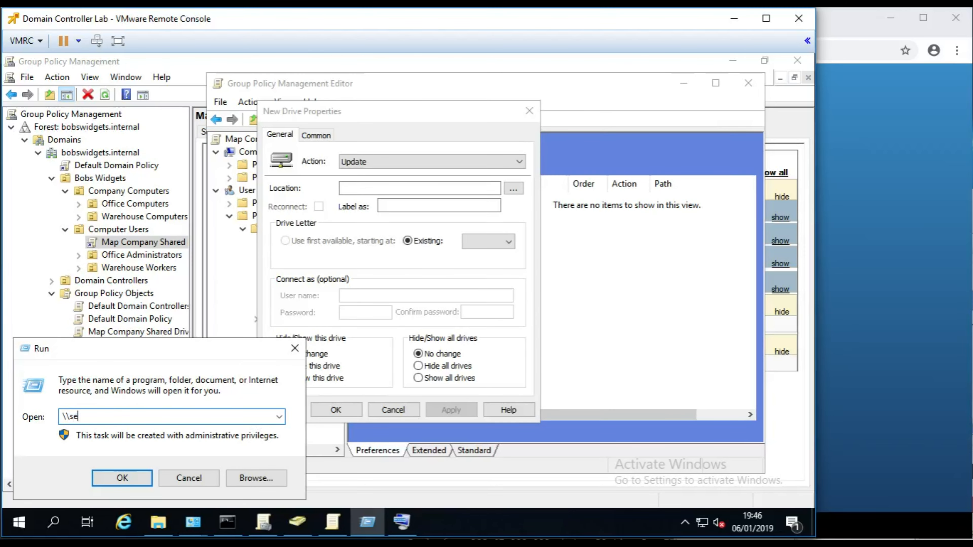
click(142, 479)
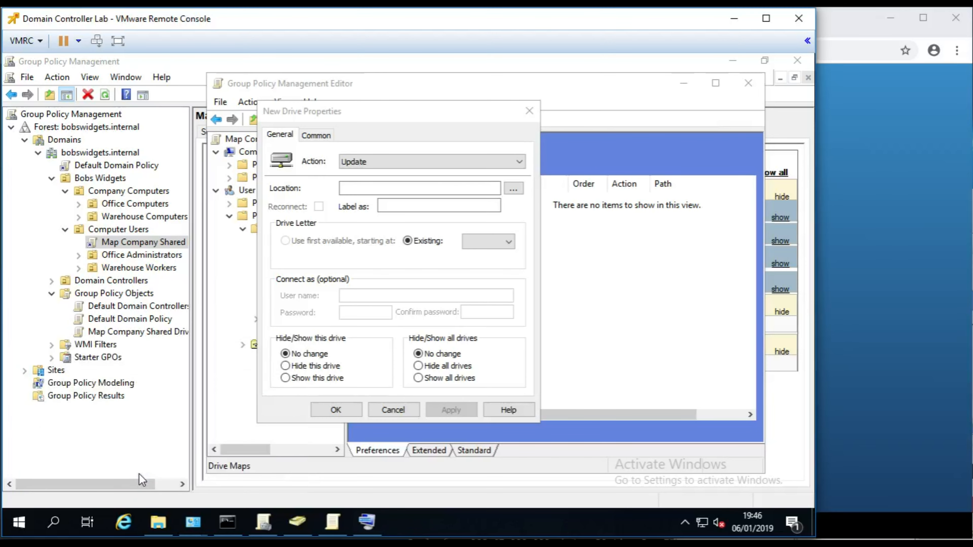
Step: Open the Company Shared Documents share on server2019 and copy its network path
double_click(299, 202)
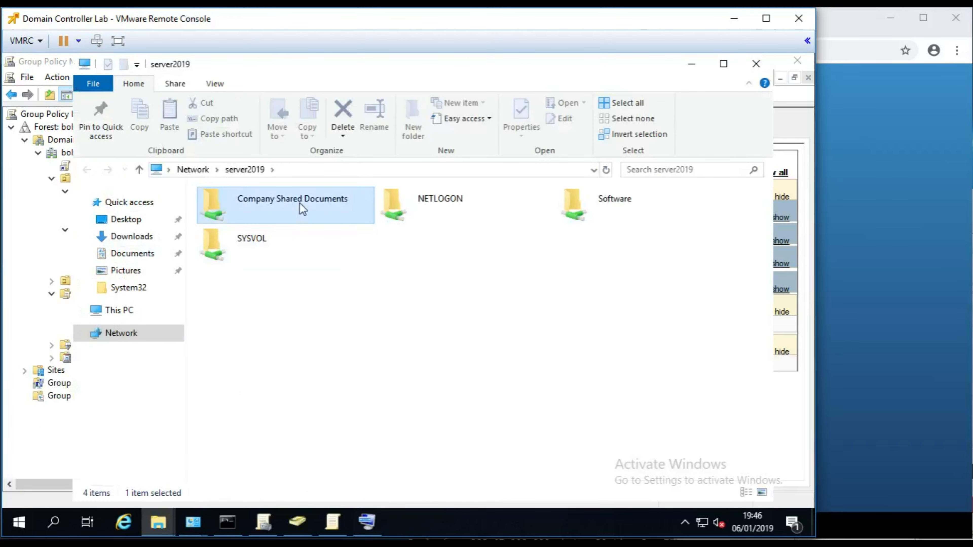
click(424, 171)
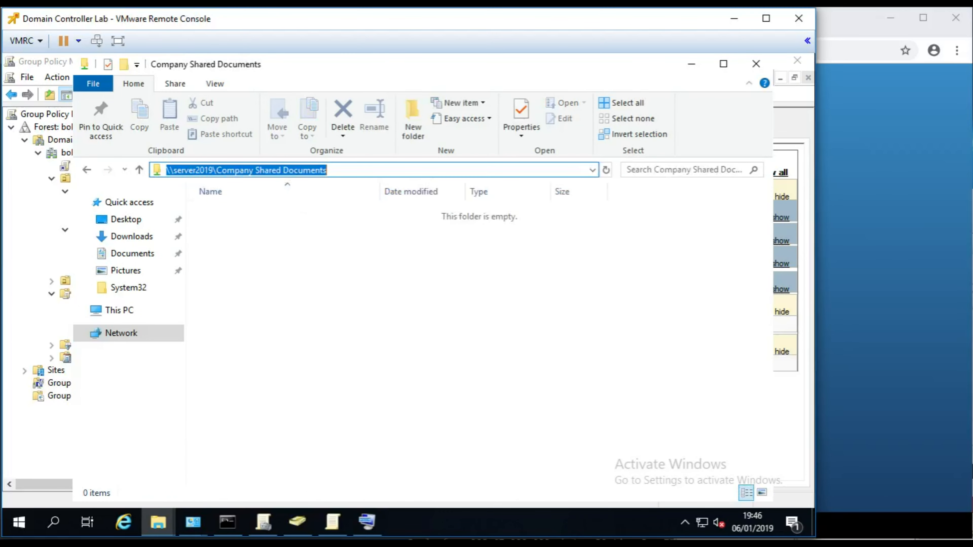
right_click(244, 176)
click(279, 214)
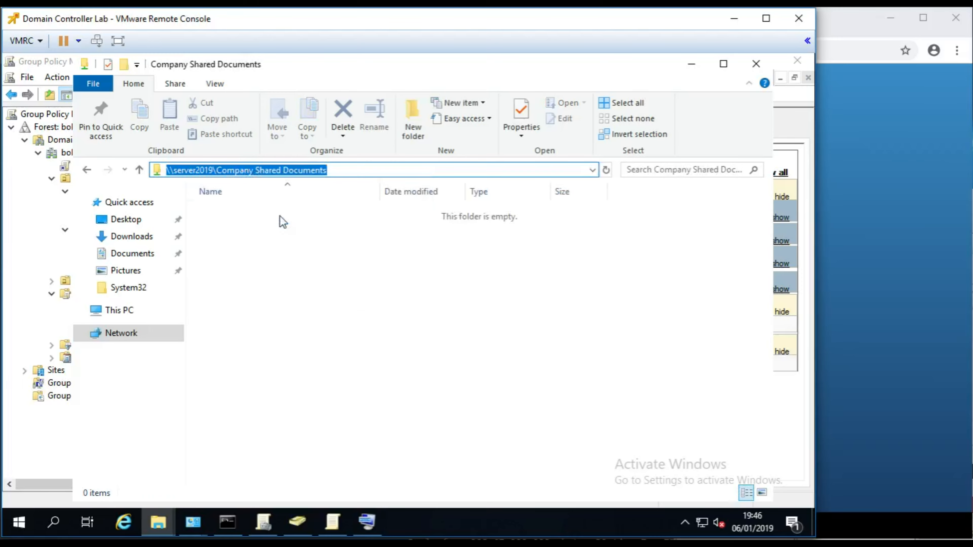
Step: Set the new drive's location to \\server2019\Company Shared Documents and its drive letter to N
click(695, 69)
right_click(362, 188)
click(411, 253)
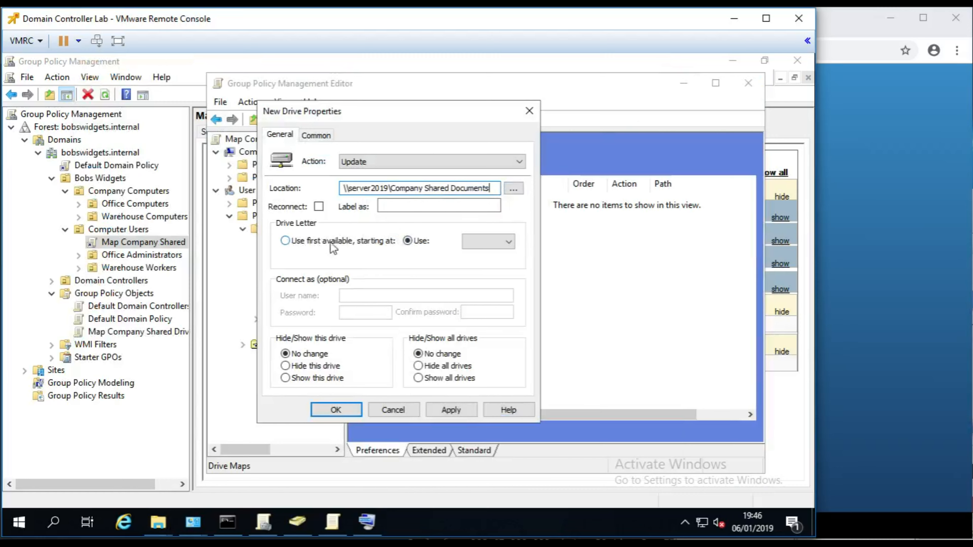
click(504, 241)
drag(515, 307, 515, 323)
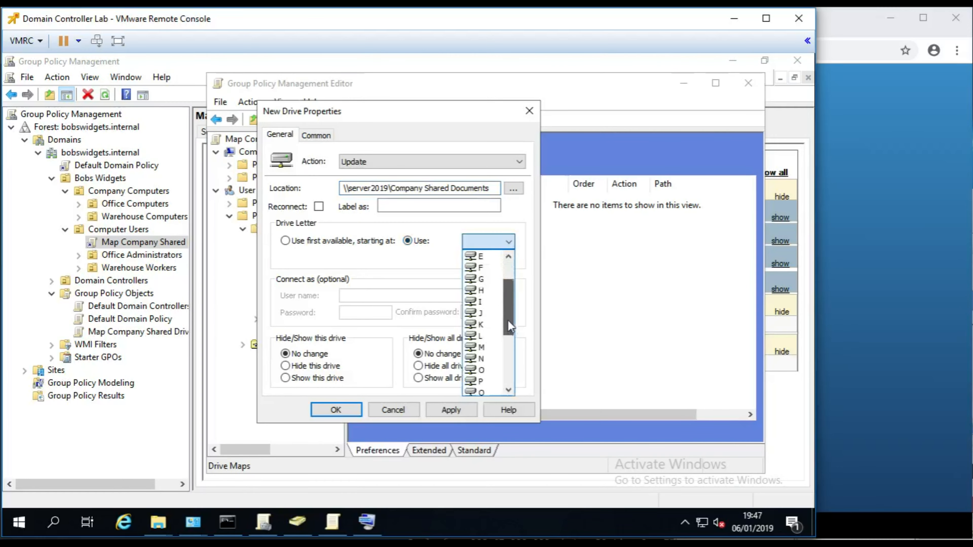
click(481, 358)
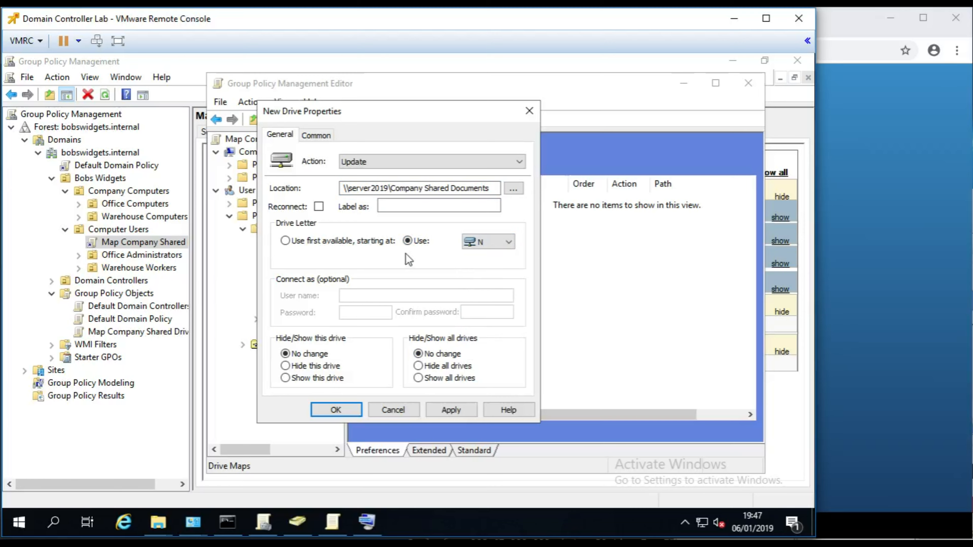
Step: Accept the new N: drive mapping and close the Group Policy Management Editor
click(343, 408)
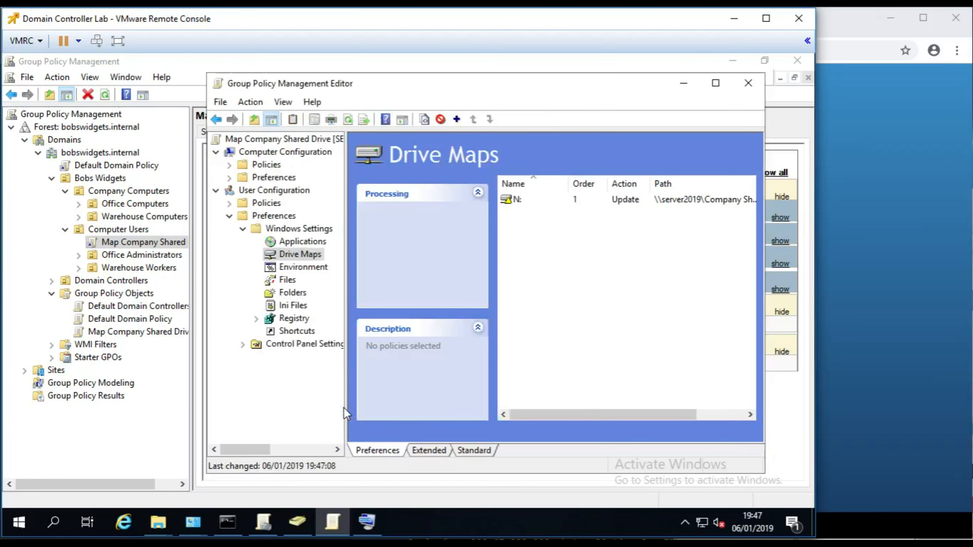
click(747, 84)
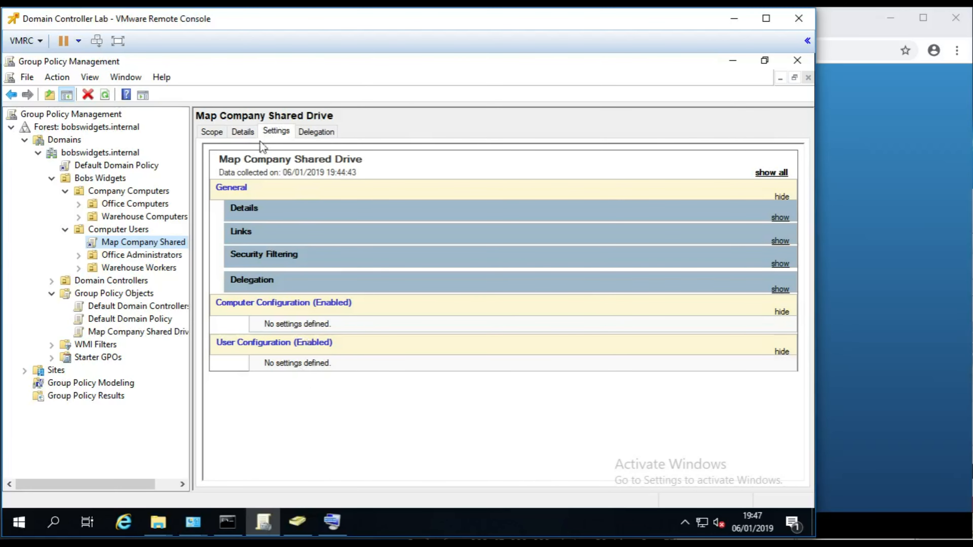
Step: Refresh the settings report of the Map Company Shared Drive GPO
right_click(350, 382)
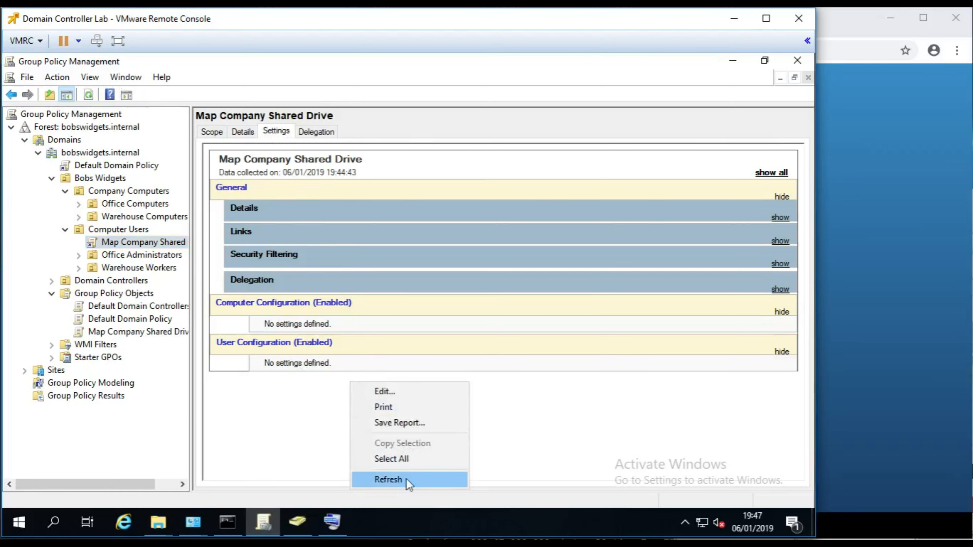
click(388, 479)
click(477, 318)
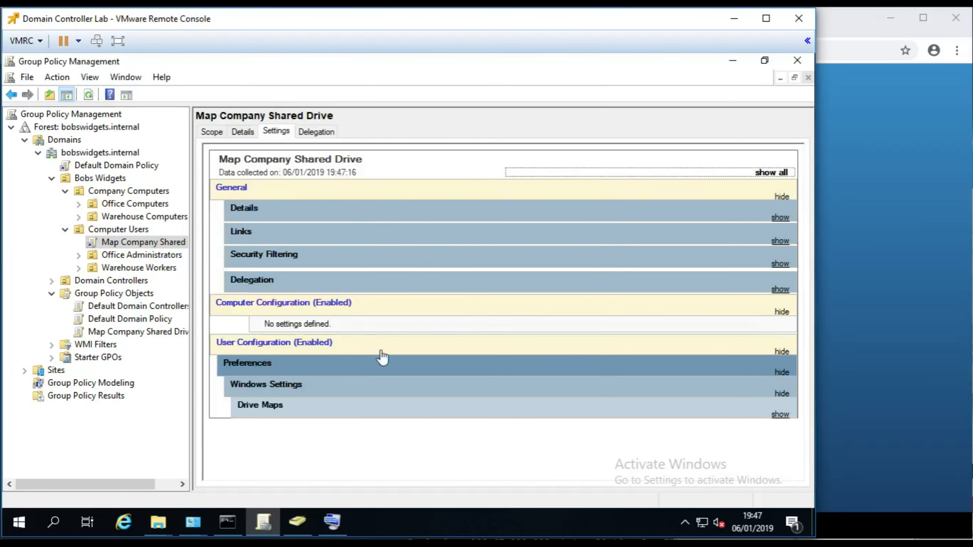
Step: Expand the Drive Maps section down to N:'s General and Common details and examine its letter, location and options
click(779, 415)
click(779, 436)
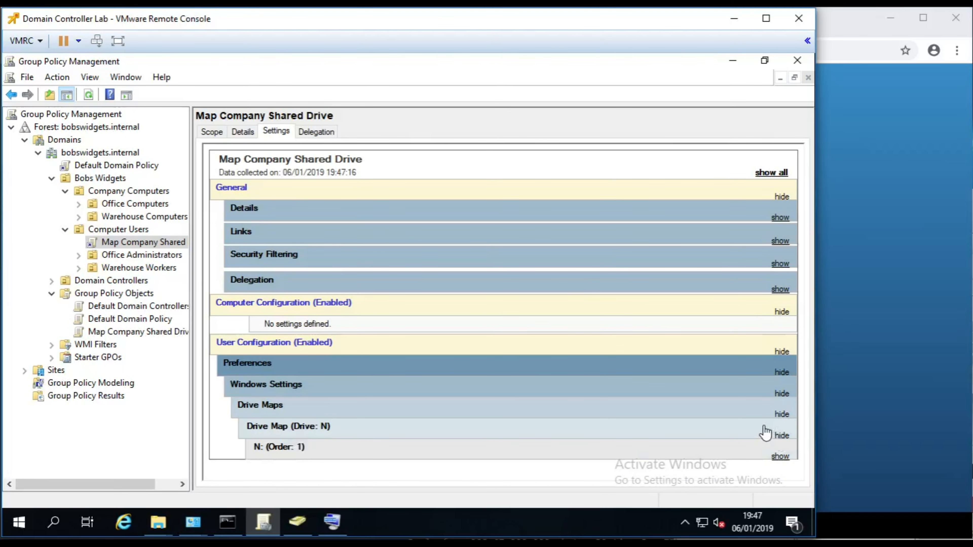
click(780, 456)
scroll(729, 434, down, 2)
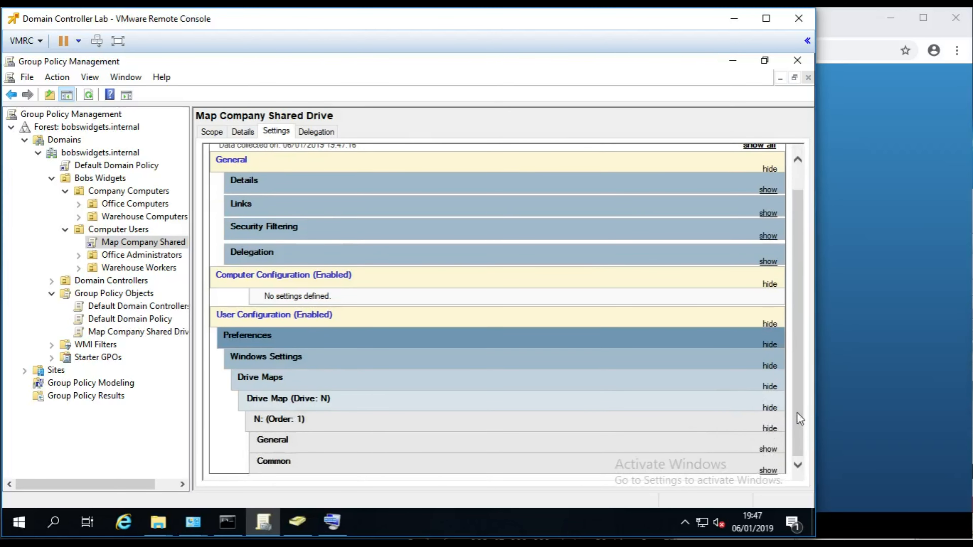
click(773, 472)
click(772, 450)
scroll(784, 442, down, 3)
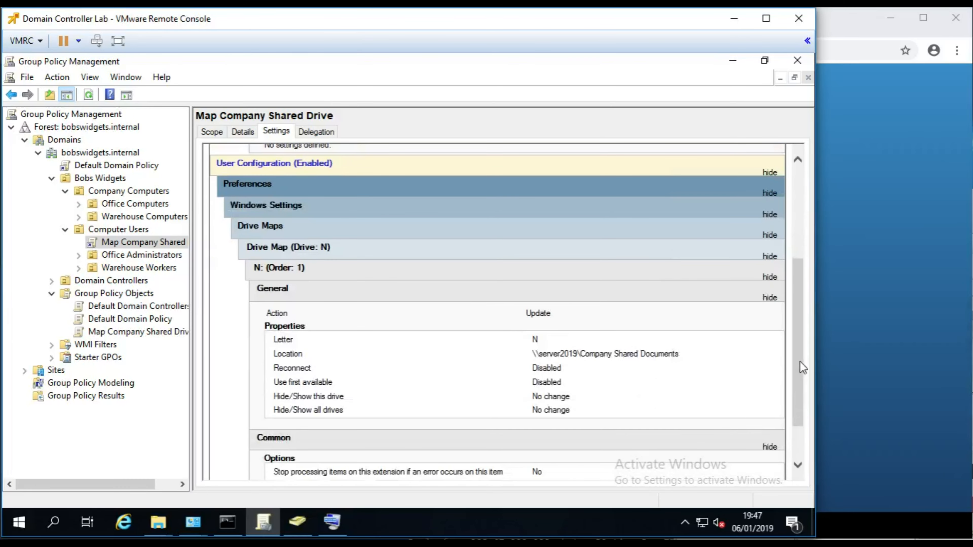
drag(799, 361, 797, 289)
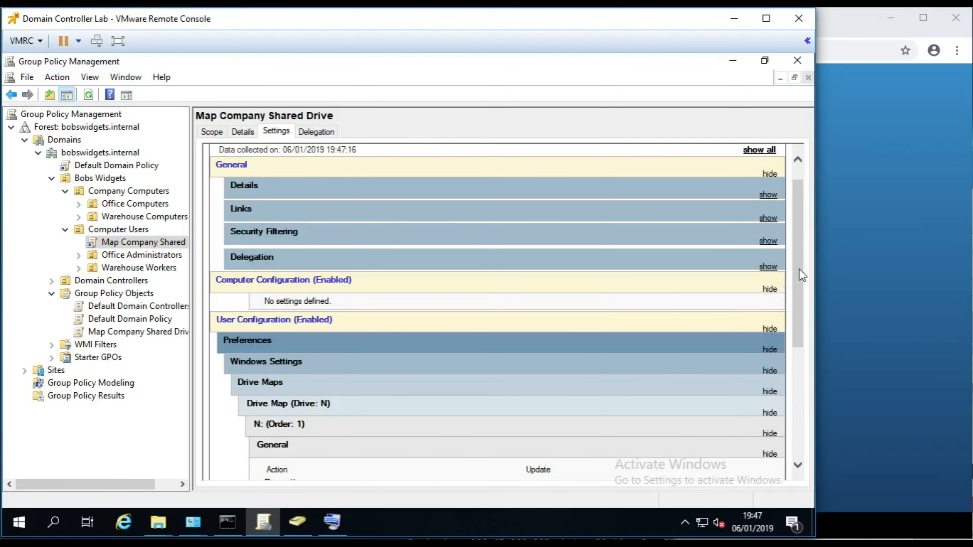
drag(800, 275, 763, 375)
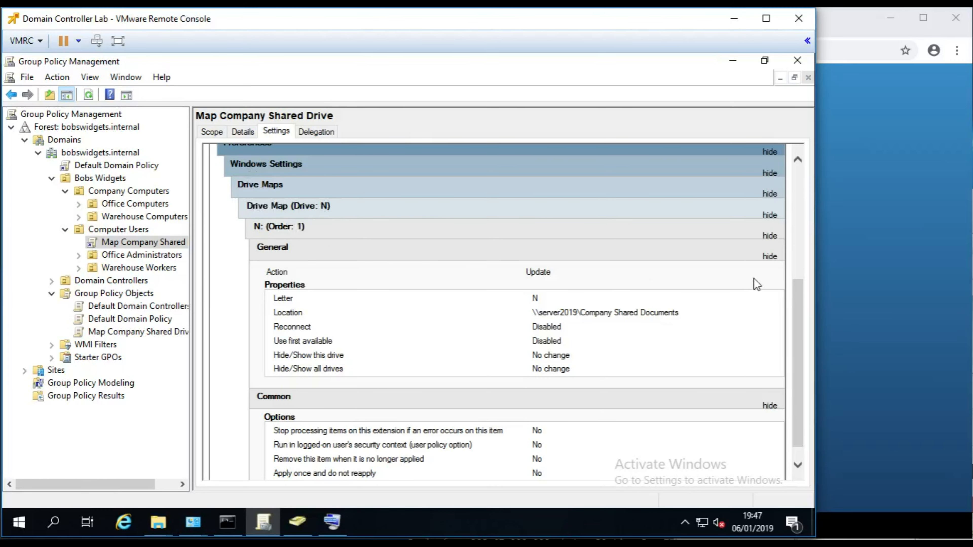
scroll(793, 326, down, 1)
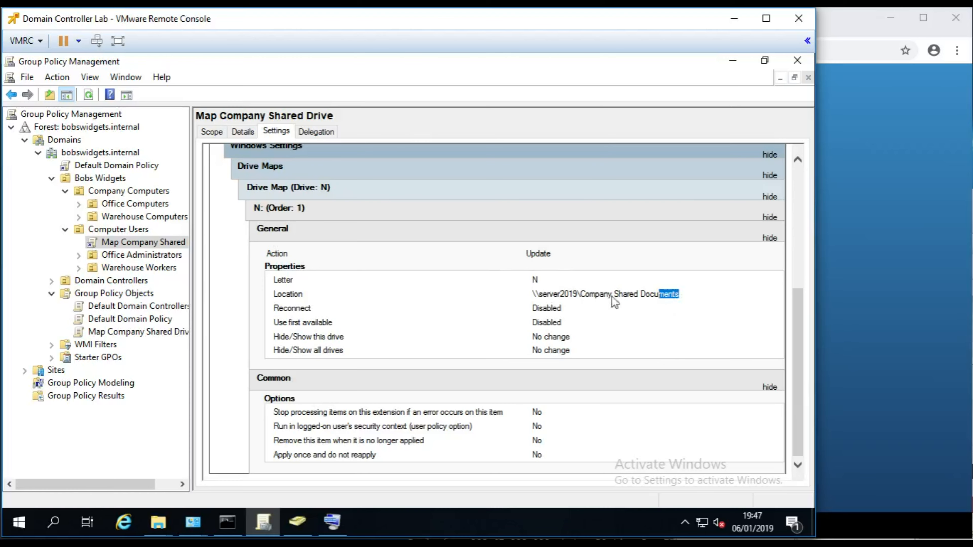
drag(612, 299, 695, 300)
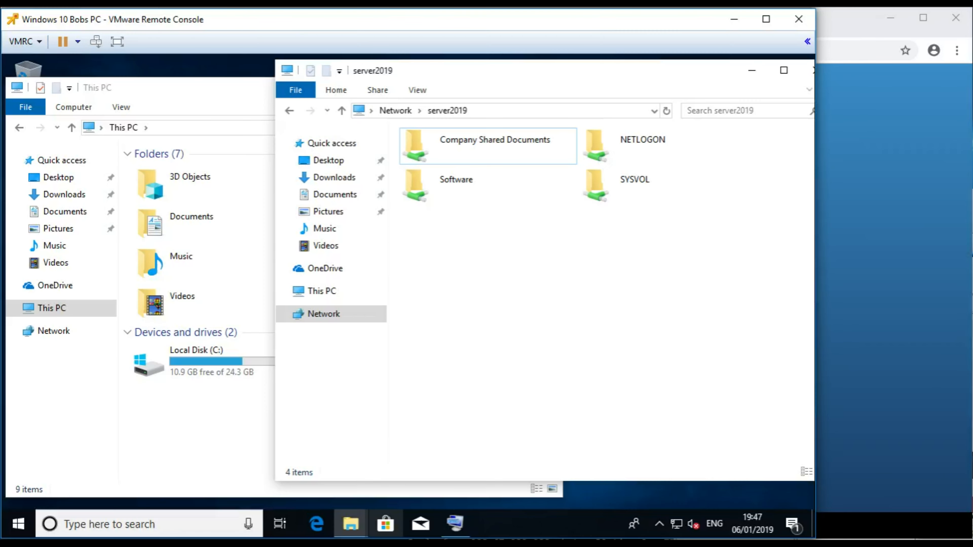
Step: On Windows 10 Bobs PC, close the server2019 window and reposition the This PC window
drag(416, 71, 680, 87)
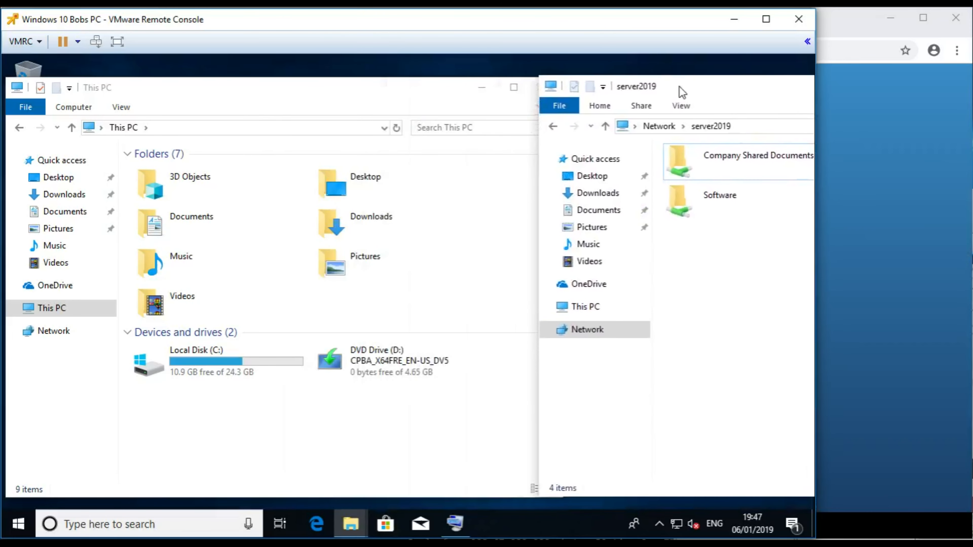
double_click(554, 84)
drag(342, 92, 435, 79)
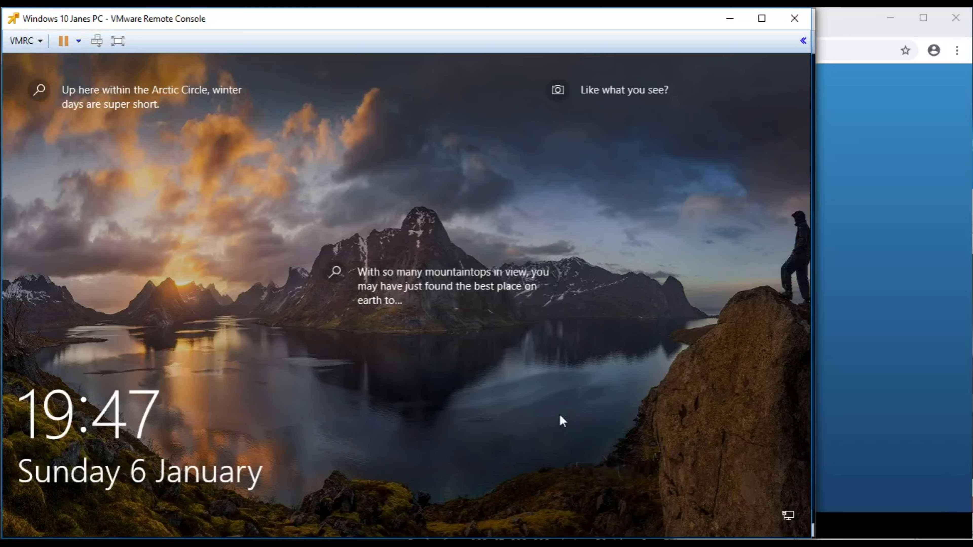
Step: Switch to Windows 10 Janes PC and sign in to the selected user account with its password
click(510, 400)
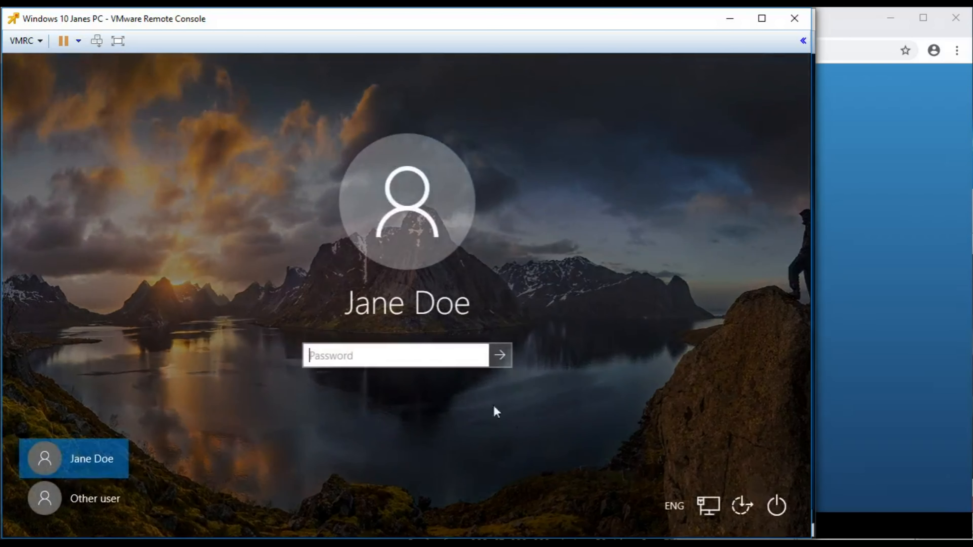
text(**********)
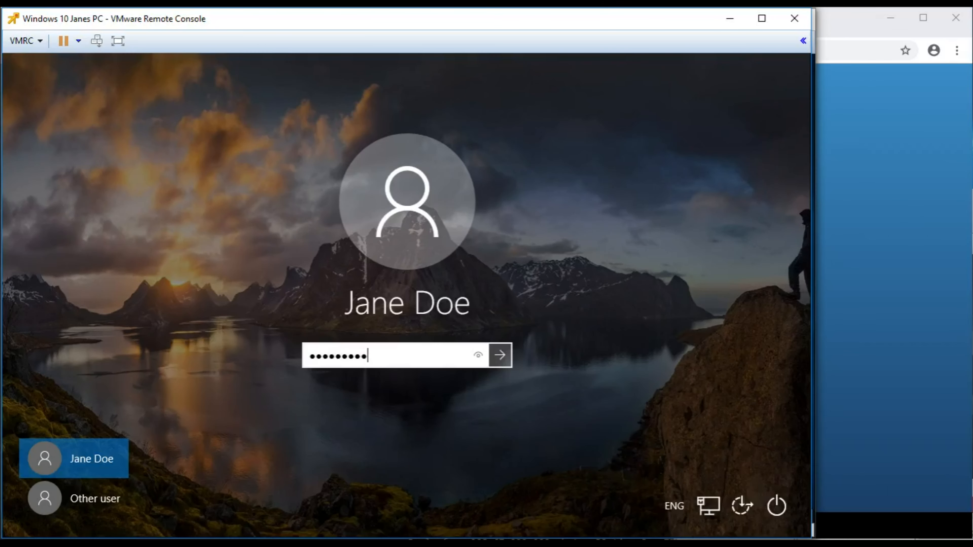
key(Return)
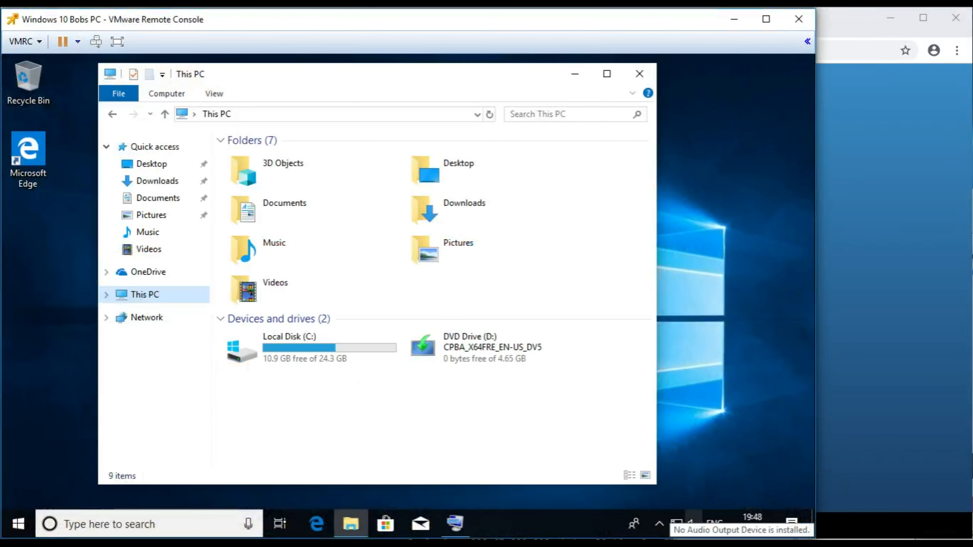
Step: On Windows 10 Bobs PC, open a Command Prompt from the Run dialog and run gpupdate /force
right_click(20, 531)
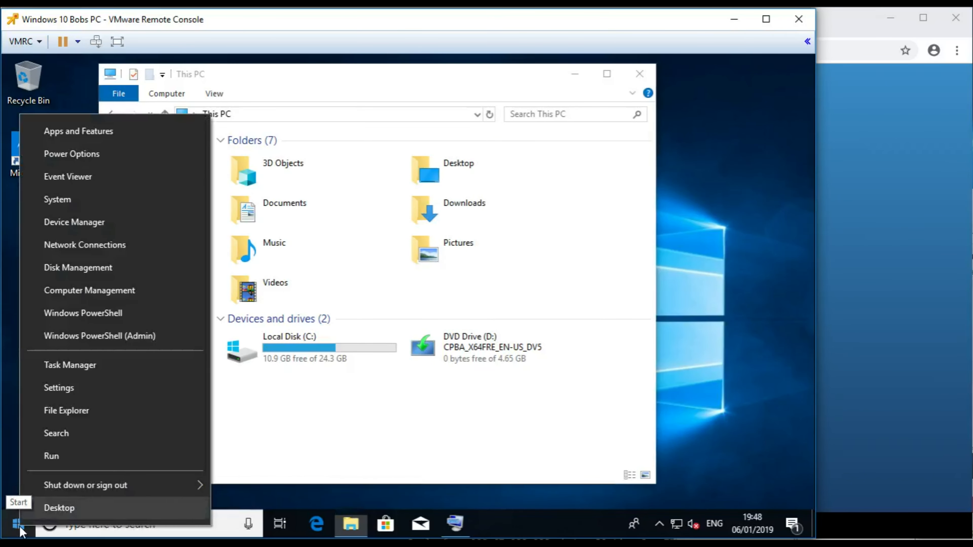
click(51, 456)
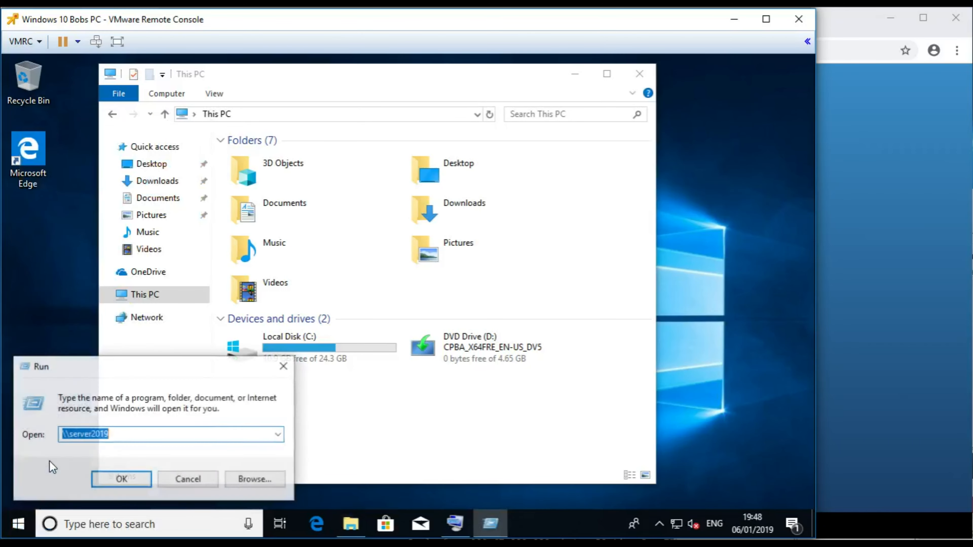
text(cmd)
key(Return)
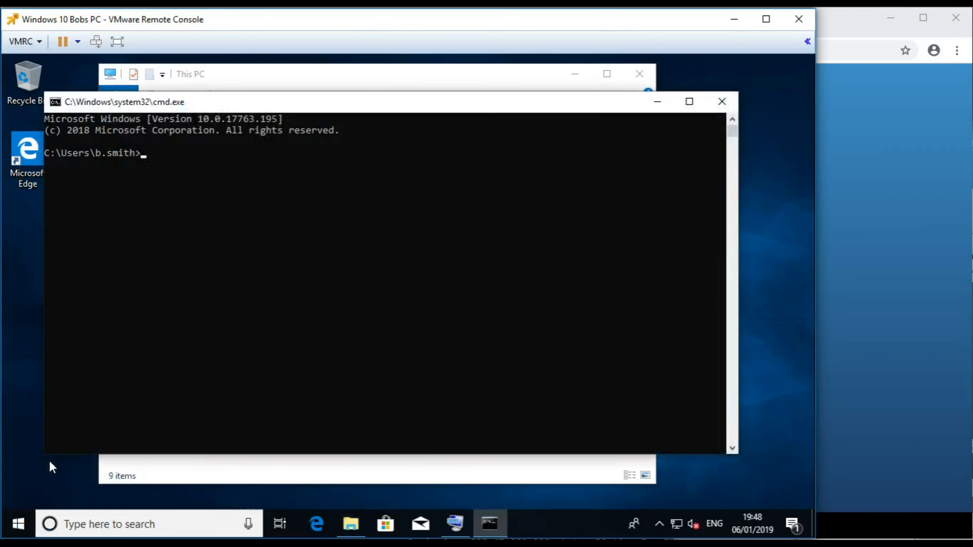
text(gpupdate /force)
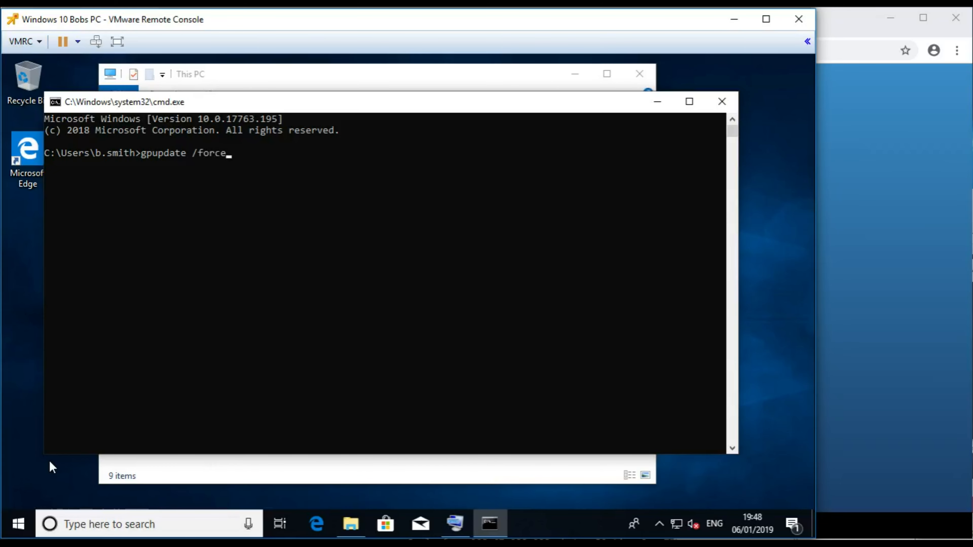
key(Return)
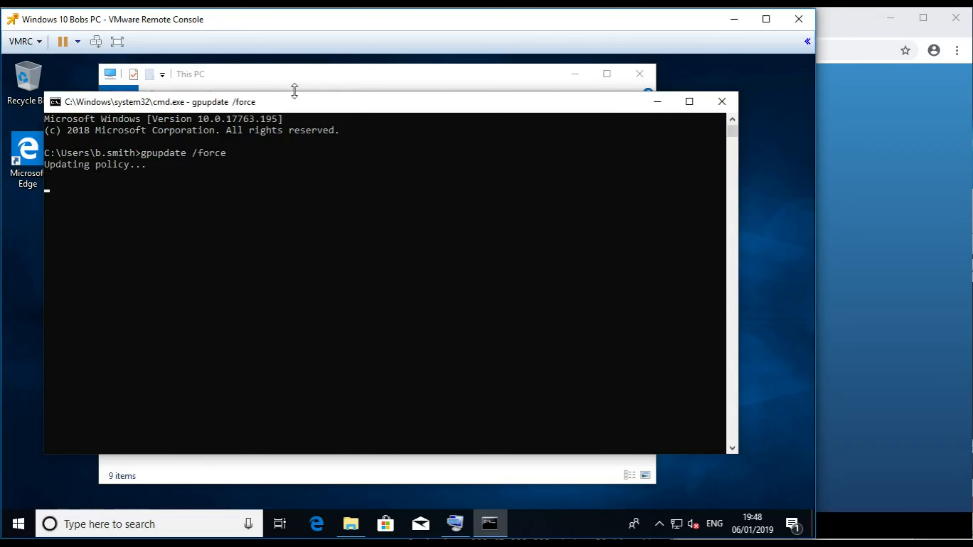
Step: Arrange the Command Prompt beside This PC and look inside the mapped Company Shared Documents (N:) drive
drag(227, 106, 251, 107)
drag(189, 106, 551, 109)
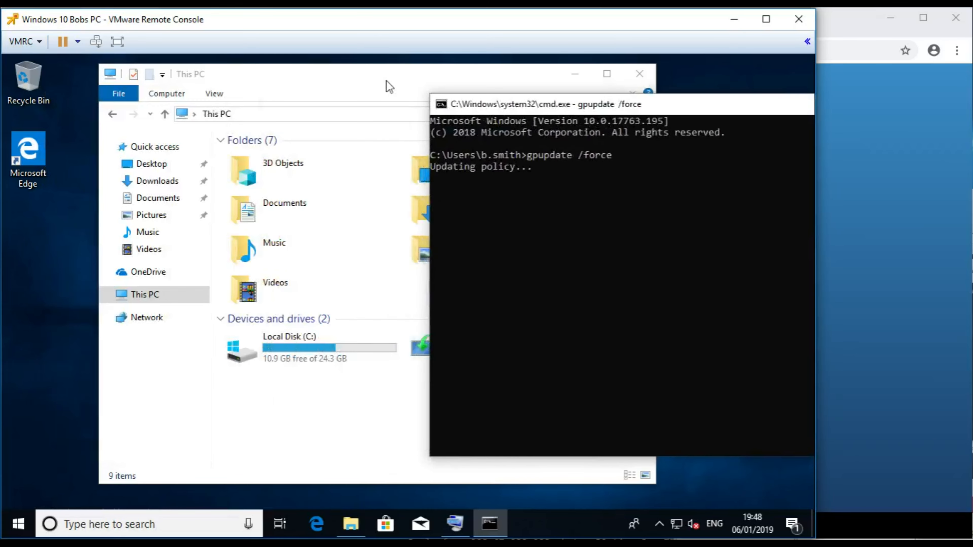
drag(386, 80, 294, 78)
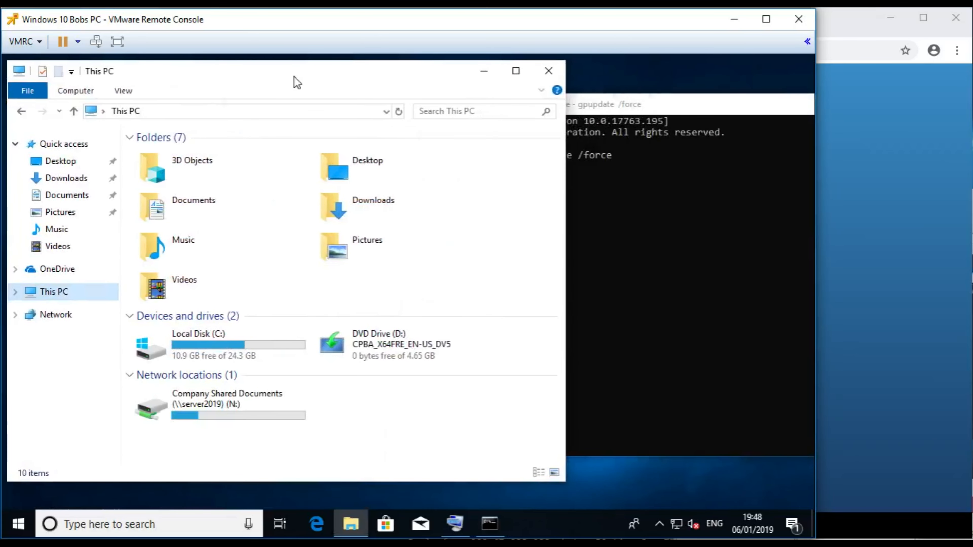
click(636, 109)
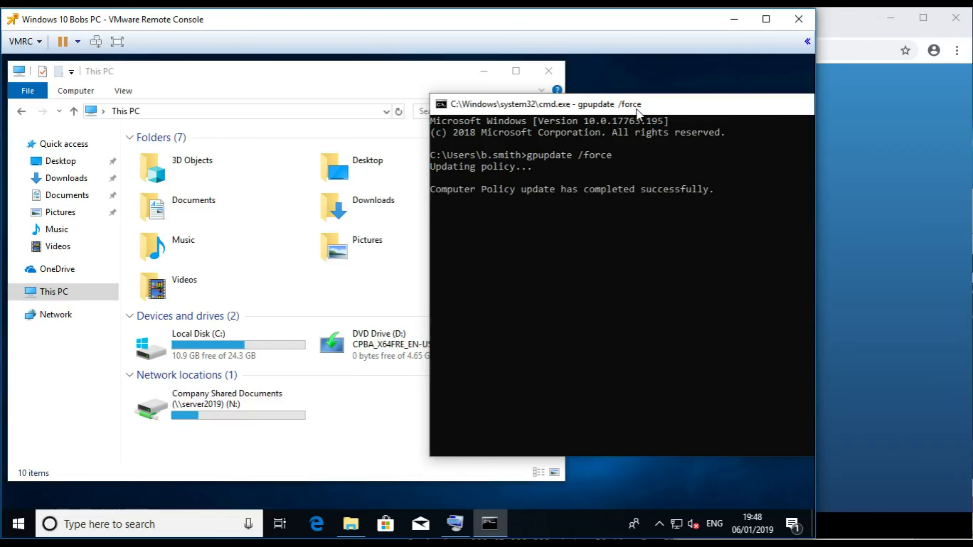
click(358, 403)
double_click(237, 406)
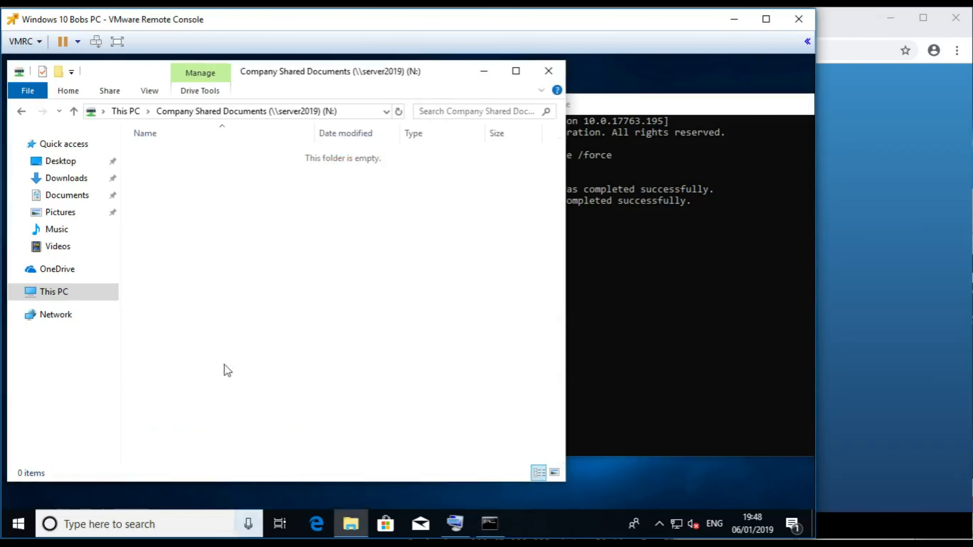
click(21, 111)
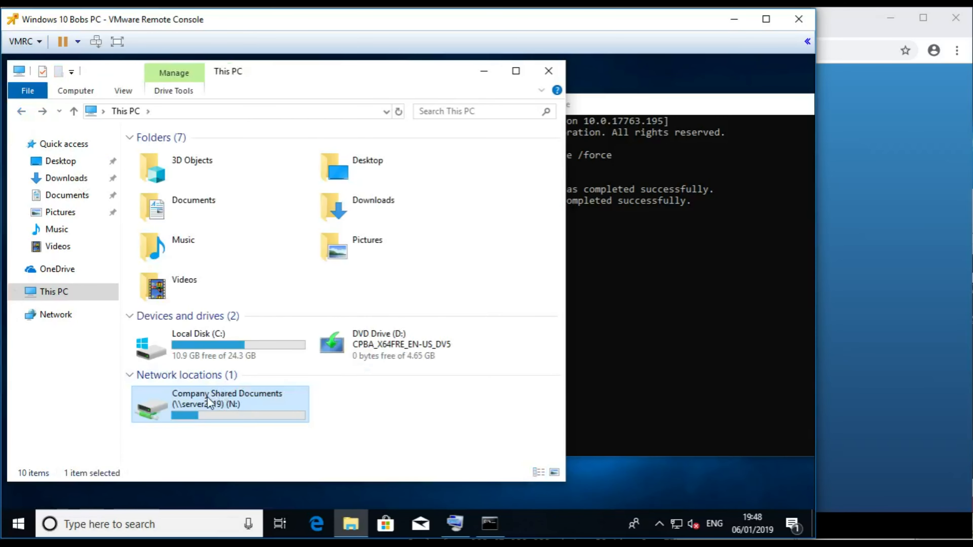
Step: Create a text document named "hello from Bob" in the Company Shared Documents (N:) drive
double_click(208, 403)
right_click(203, 235)
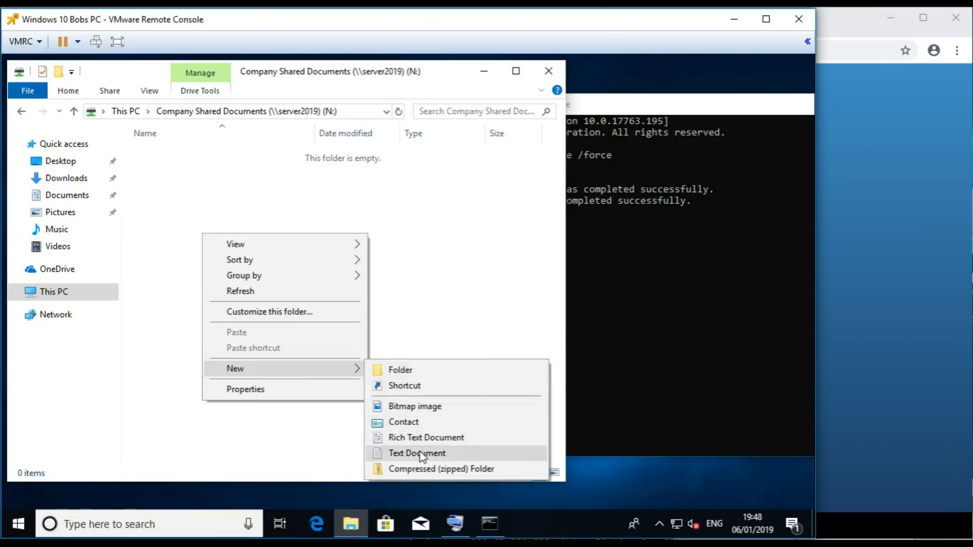
click(419, 451)
text(hello)
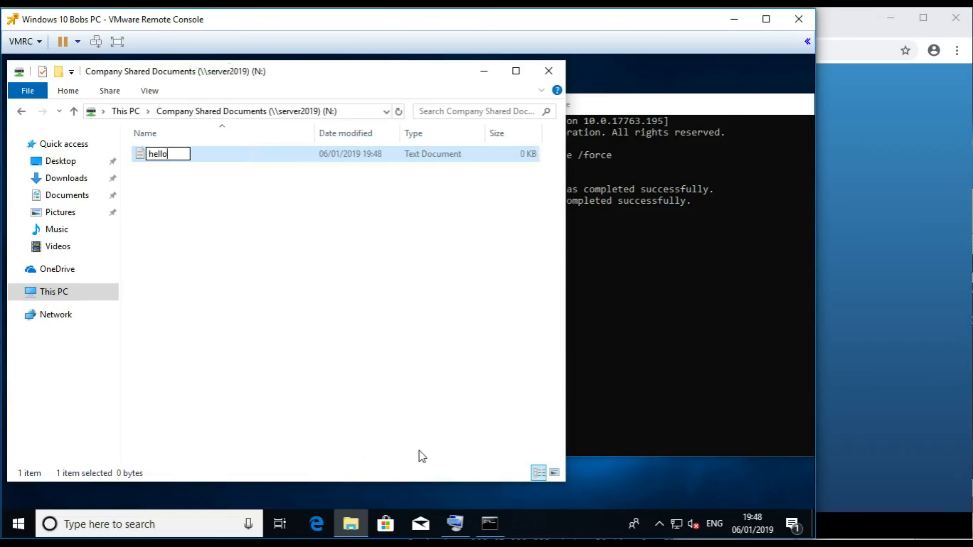
text( from Bob)
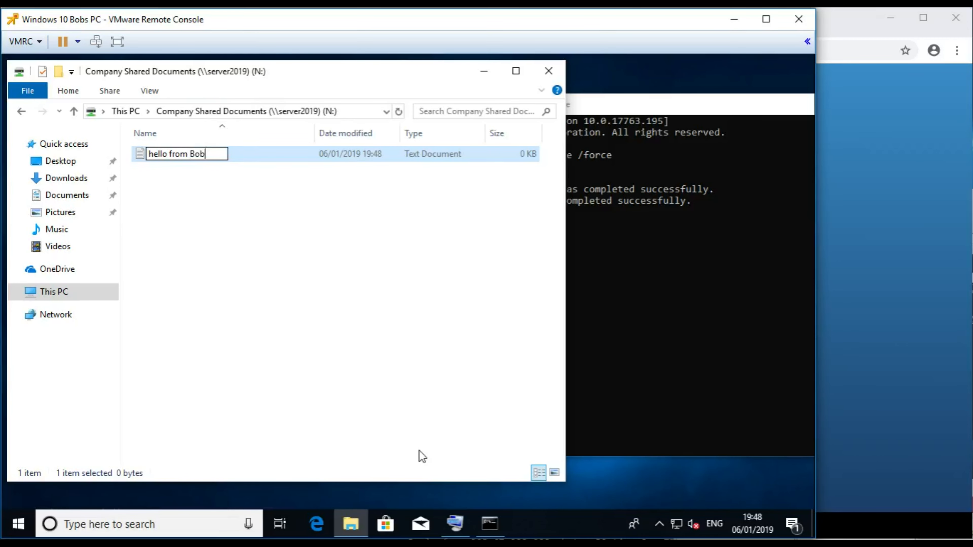
key(Return)
Step: Write "bob write this document, bob woz here" in the new text document and close it, saving the changes
key(Return)
text(b)
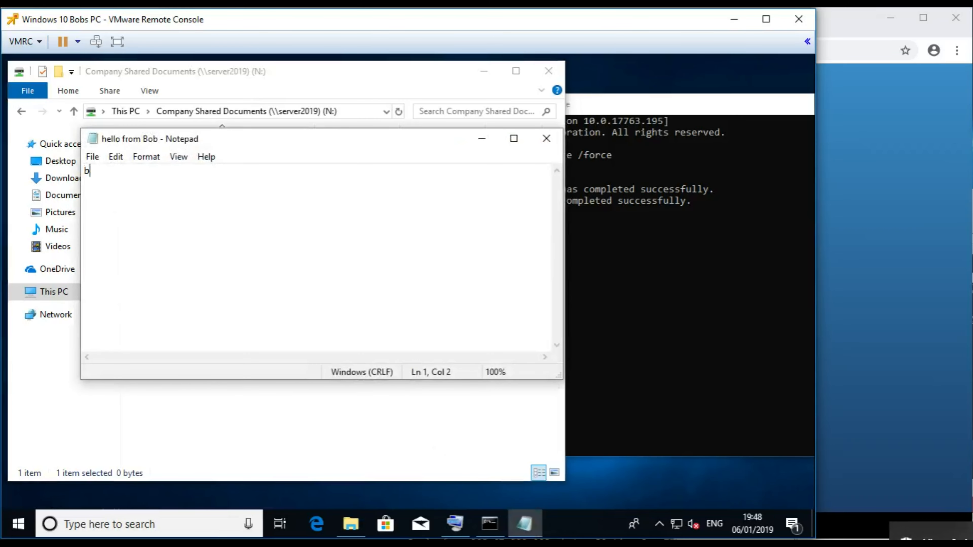
text(ob write this document, )
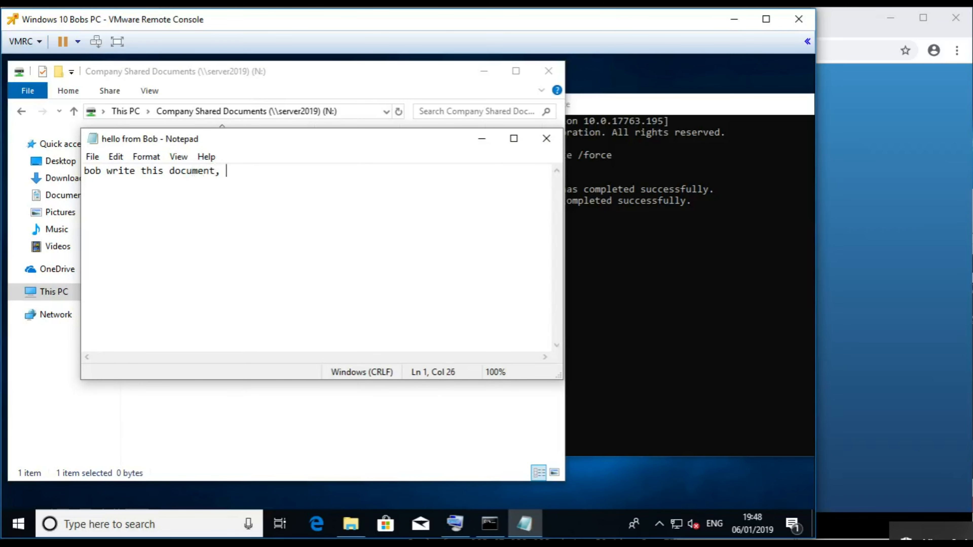
text(bob woz here)
click(546, 138)
click(362, 297)
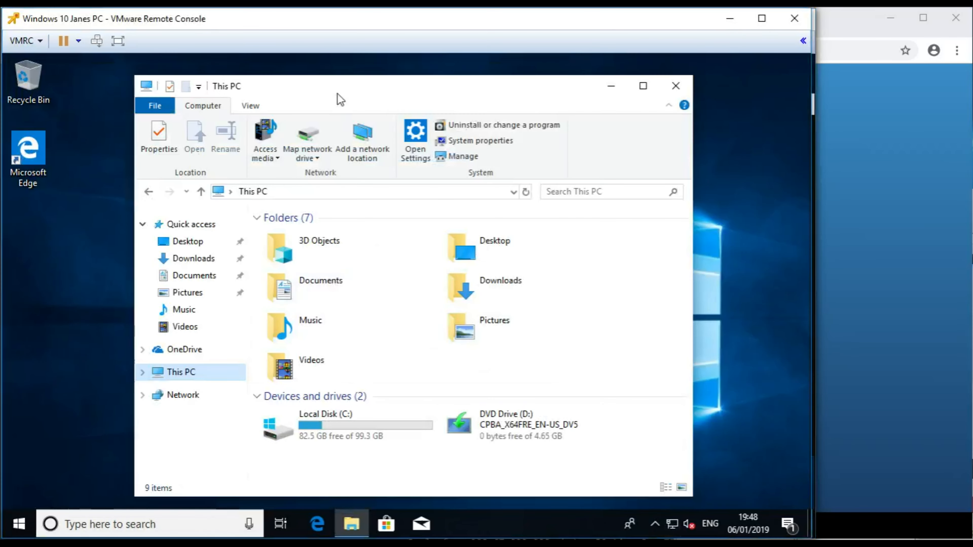
Step: On Windows 10 Janes PC, move the This PC window aside and sign out of the current account
drag(338, 93, 220, 90)
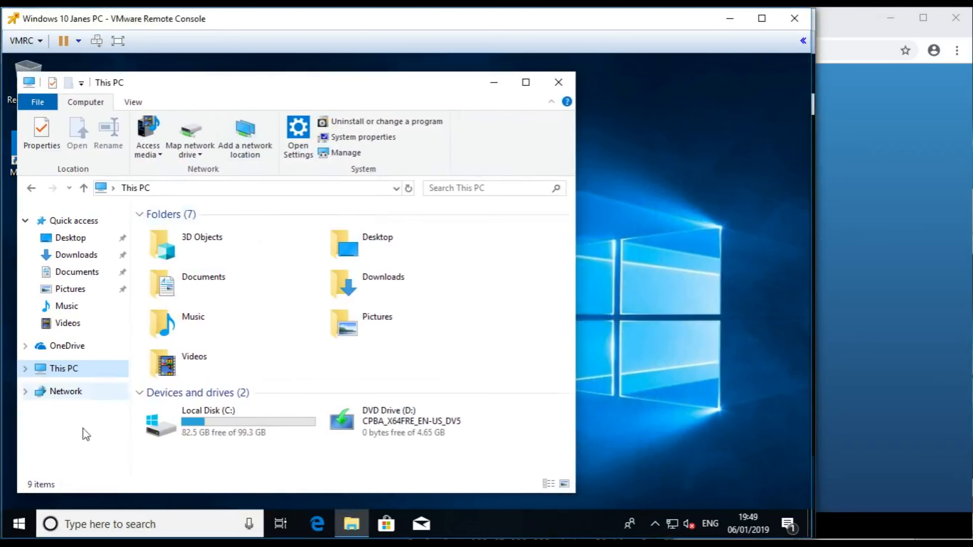
click(17, 525)
click(20, 355)
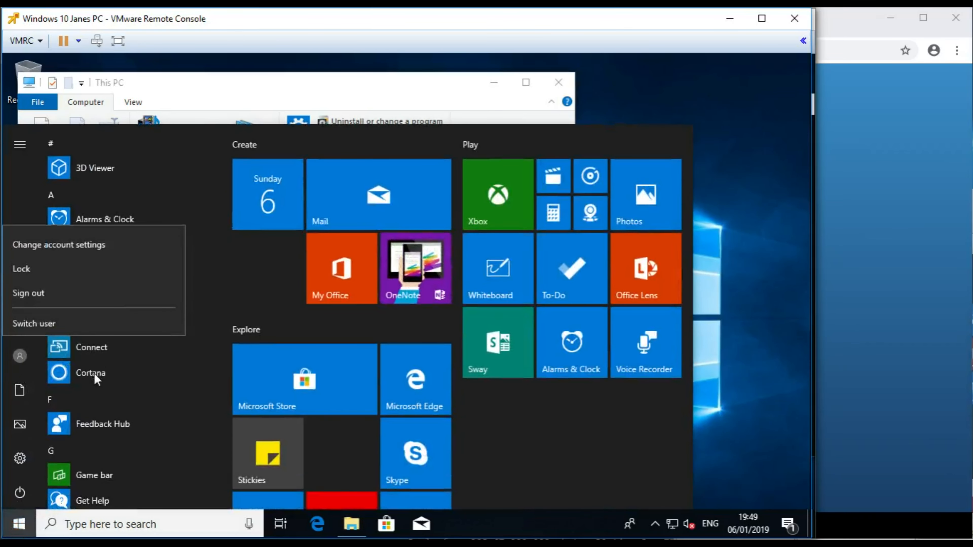
click(62, 291)
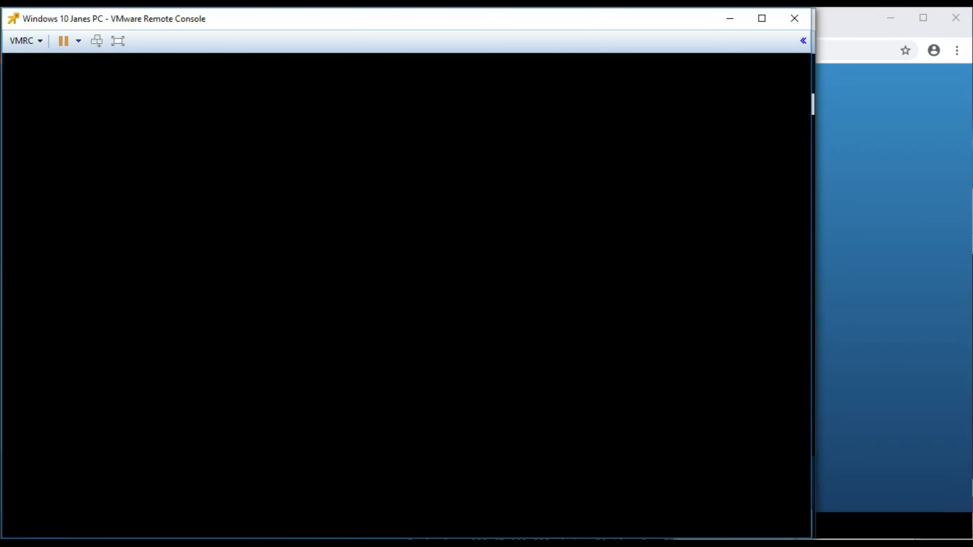
Step: Sign back in to Windows 10 Janes PC by entering the password of the displayed user account
key(space)
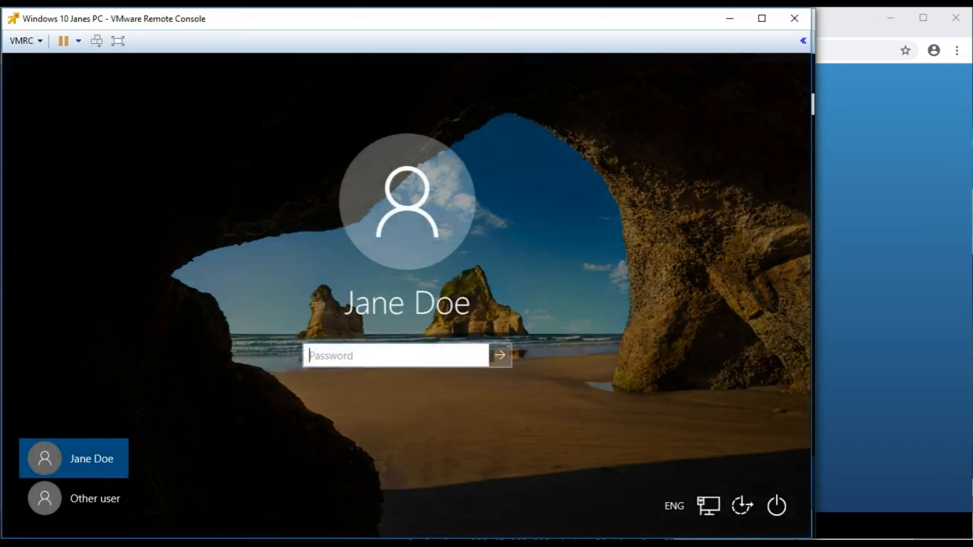
text(•••••••••••)
key(Return)
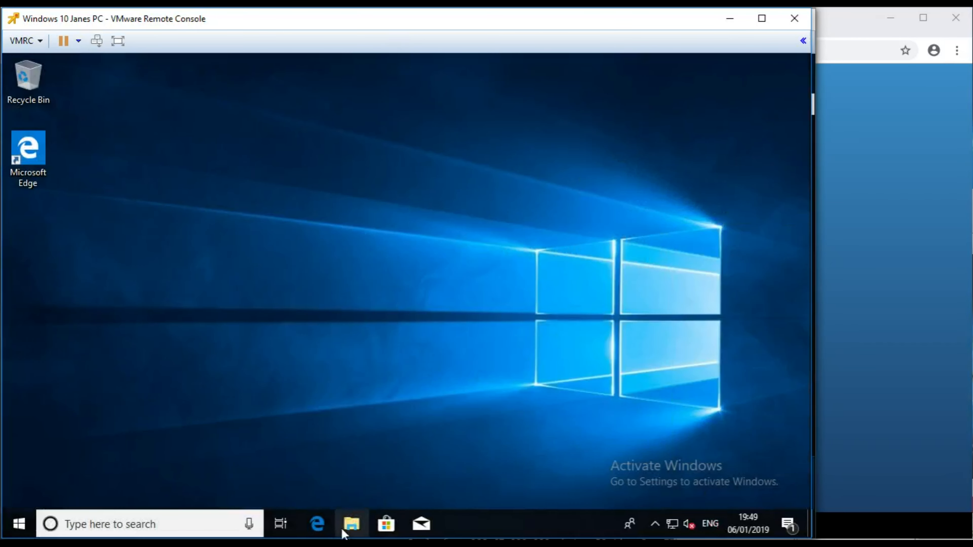
Step: Open the mapped Company Shared Documents (N:) drive from This PC and read the "hello from Bob" document
click(350, 524)
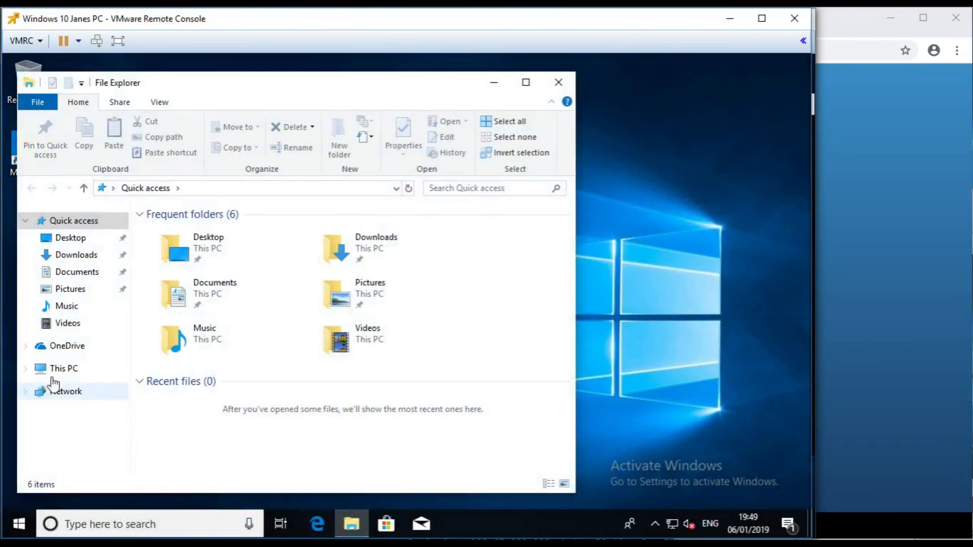
click(63, 368)
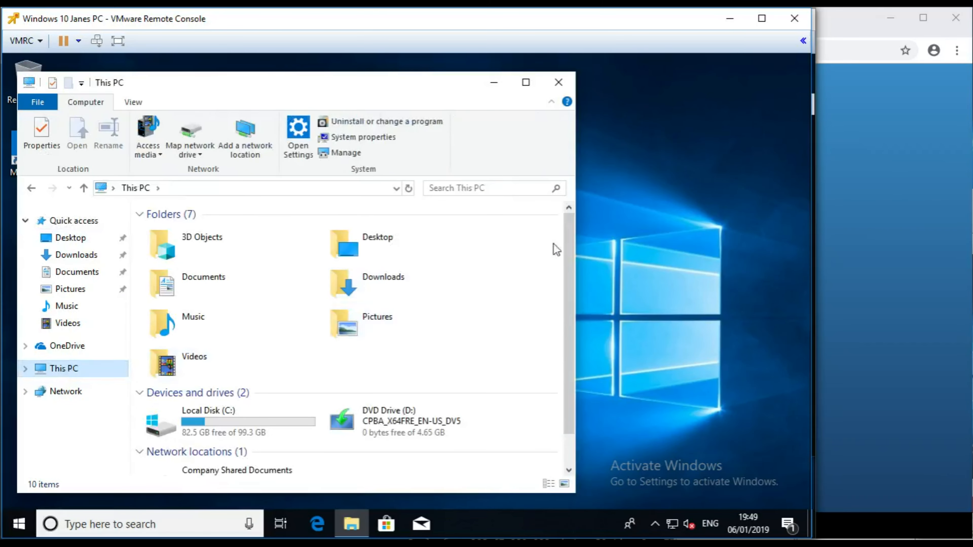
scroll(566, 255, down, 1)
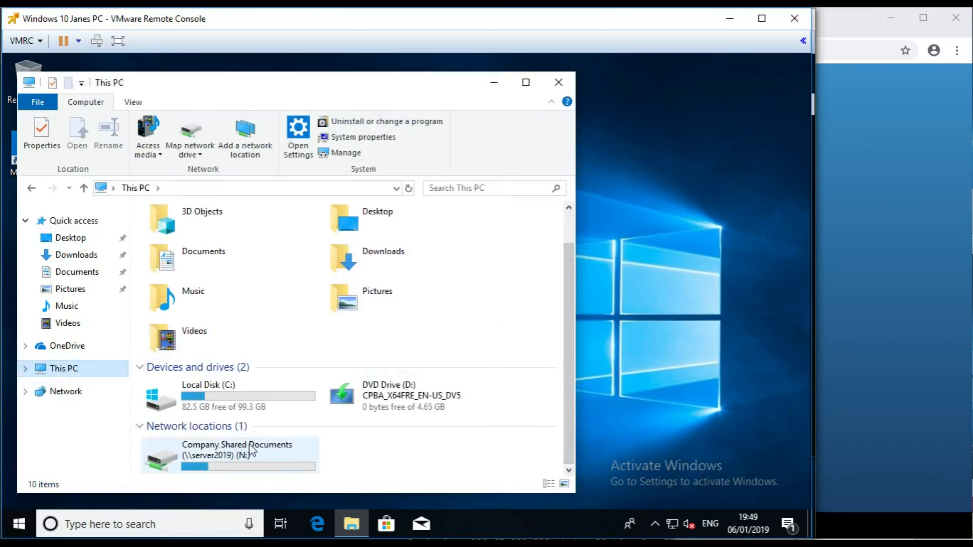
double_click(239, 460)
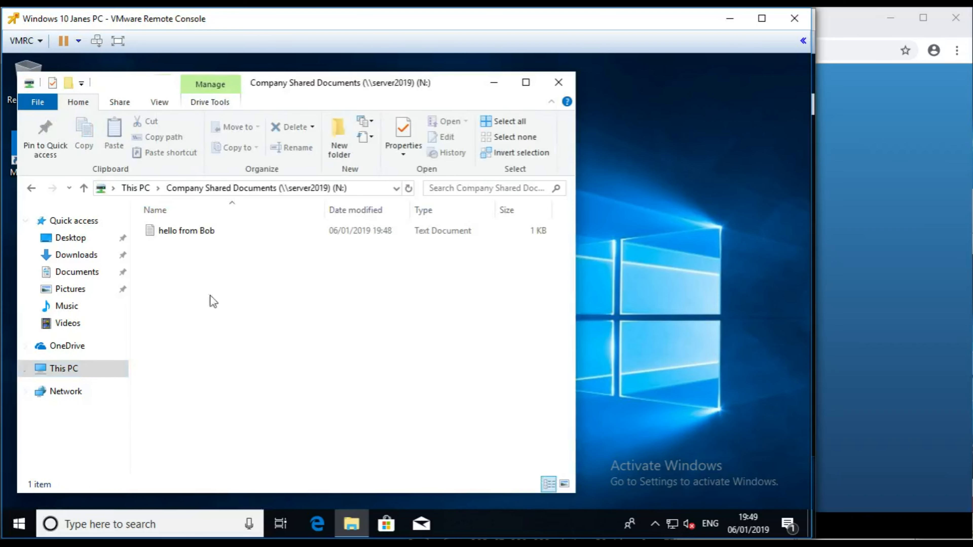
double_click(174, 231)
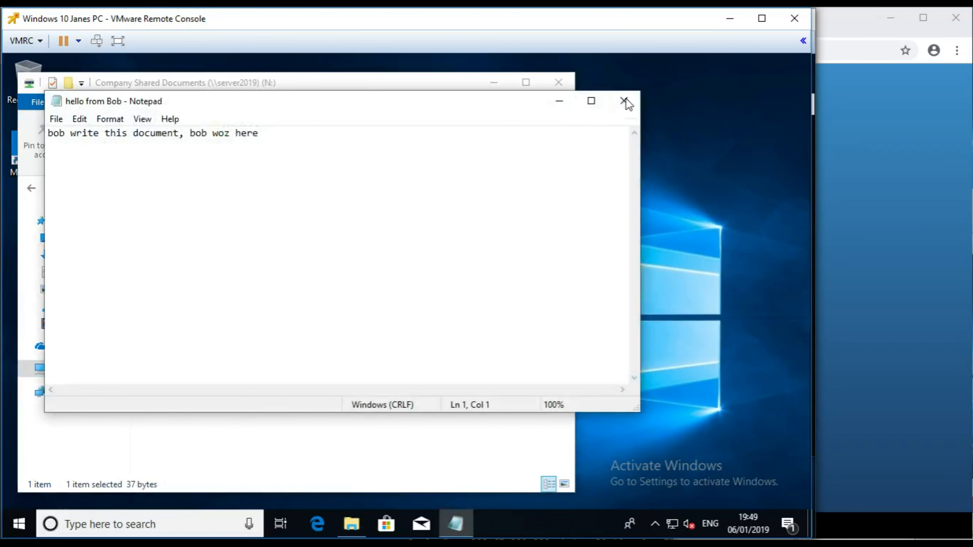
click(628, 101)
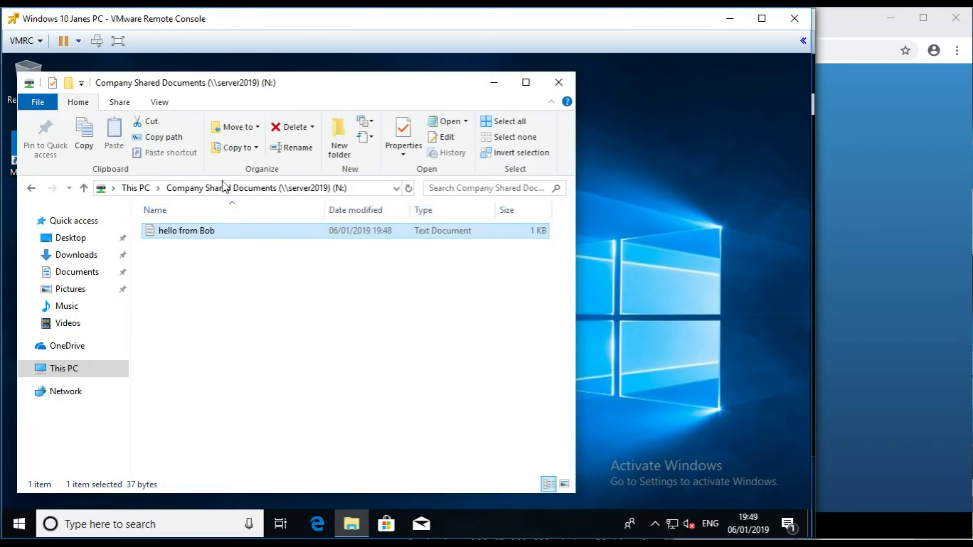
Step: Add the line "Jane has made this change" below the existing text in "hello from Bob" and close it, saving the changes
double_click(187, 234)
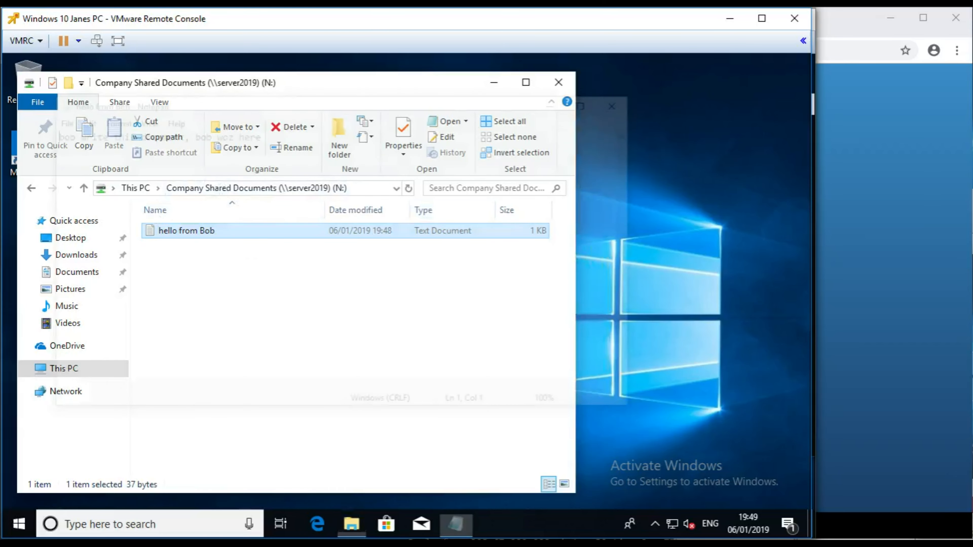
key(End)
key(Return)
key(Return)
text(Ja)
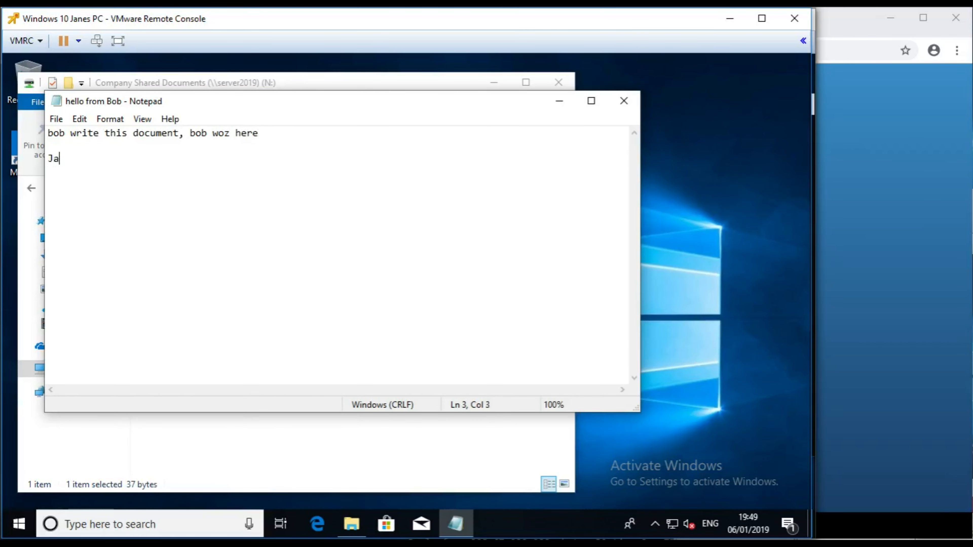
text(ne has made this change)
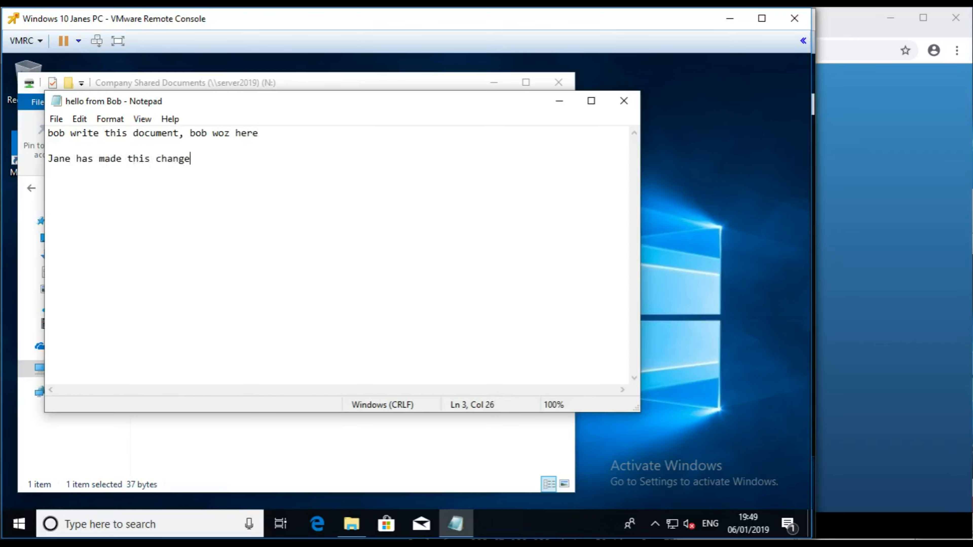
click(624, 101)
click(358, 301)
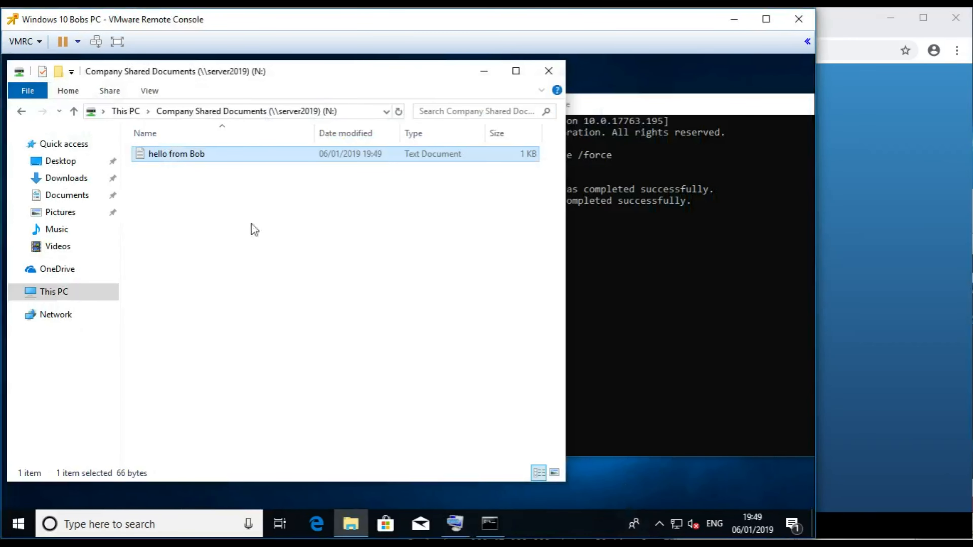
Step: On Windows 10 Bobs PC, check the edited "hello from Bob" document, then close it and minimise the N: drive window
double_click(167, 153)
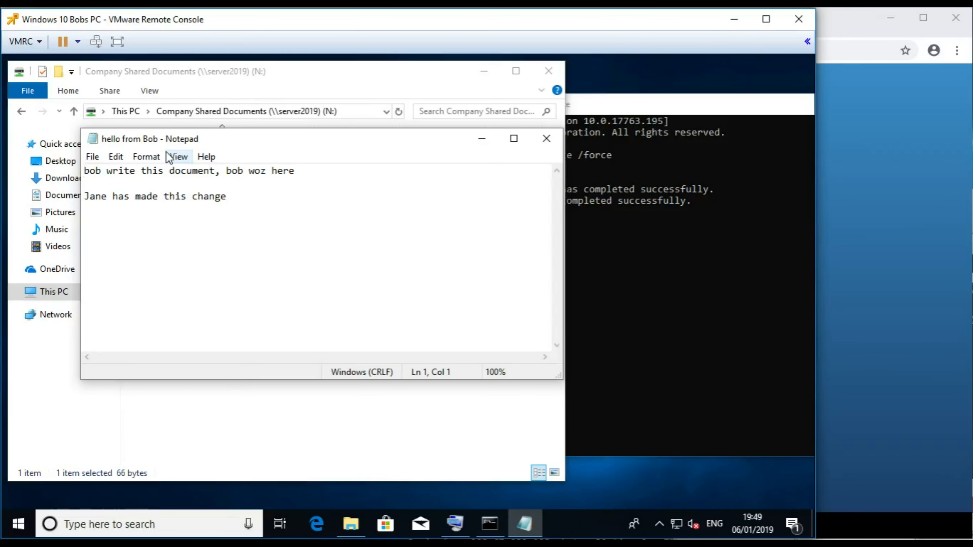
double_click(90, 141)
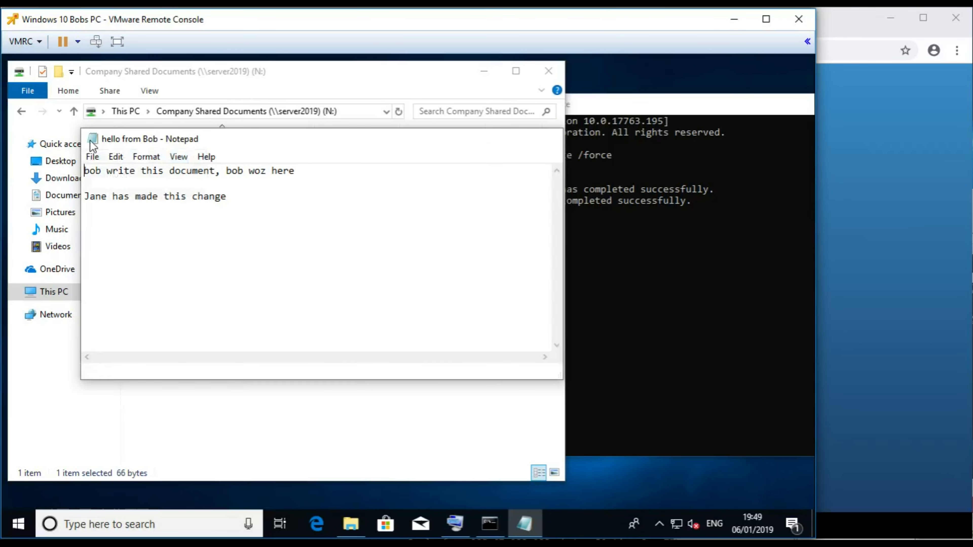
click(484, 73)
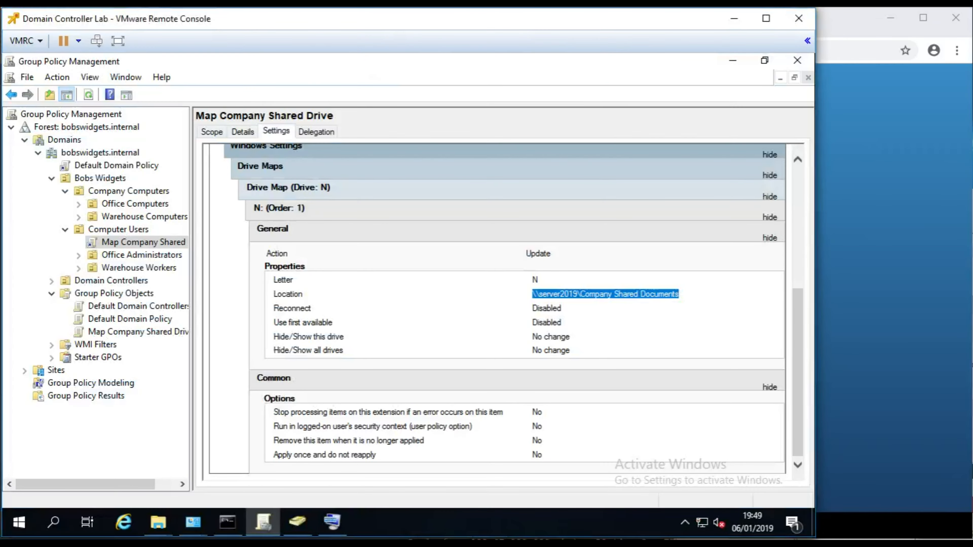